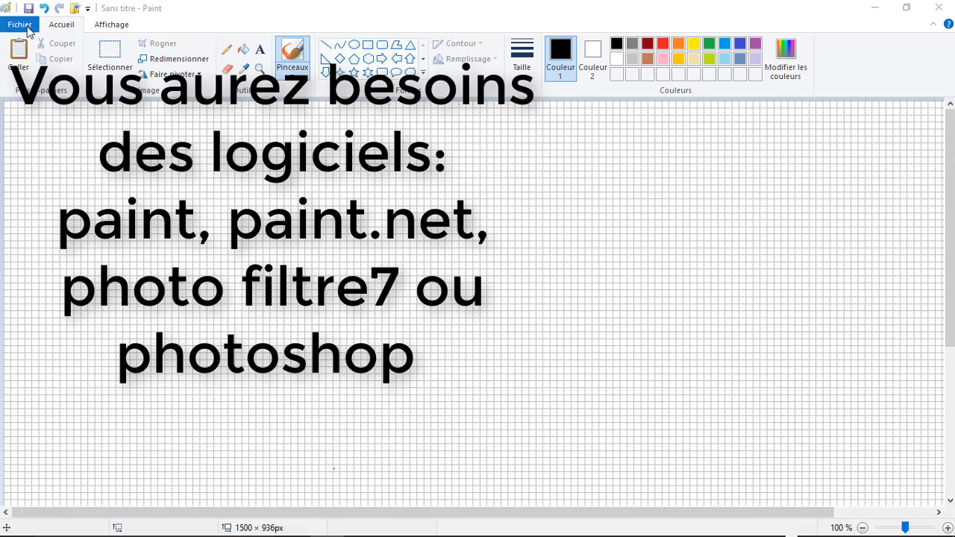
Step: Open the galaxie bleue picture from the layout folder without saving the changes to the untitled drawing
left_click(28, 29)
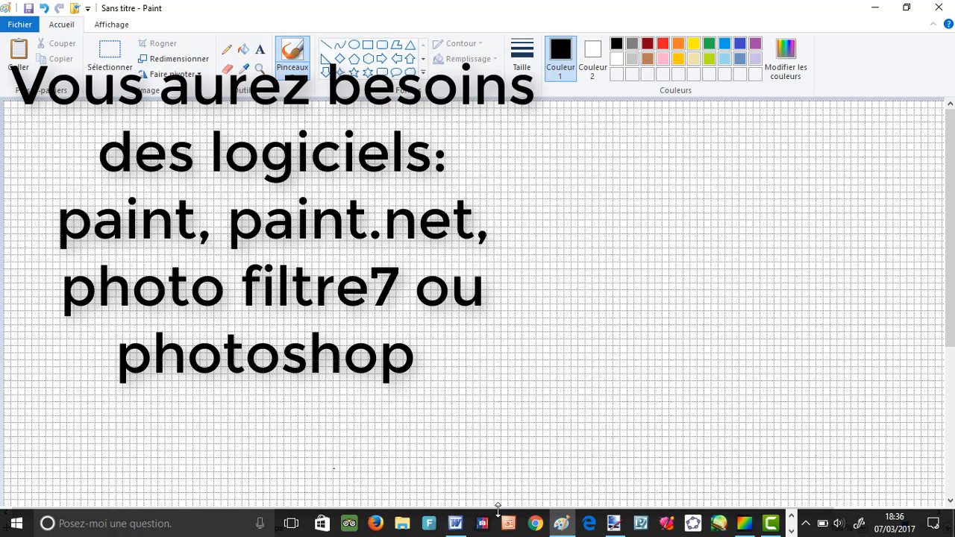
mouse_move(572, 529)
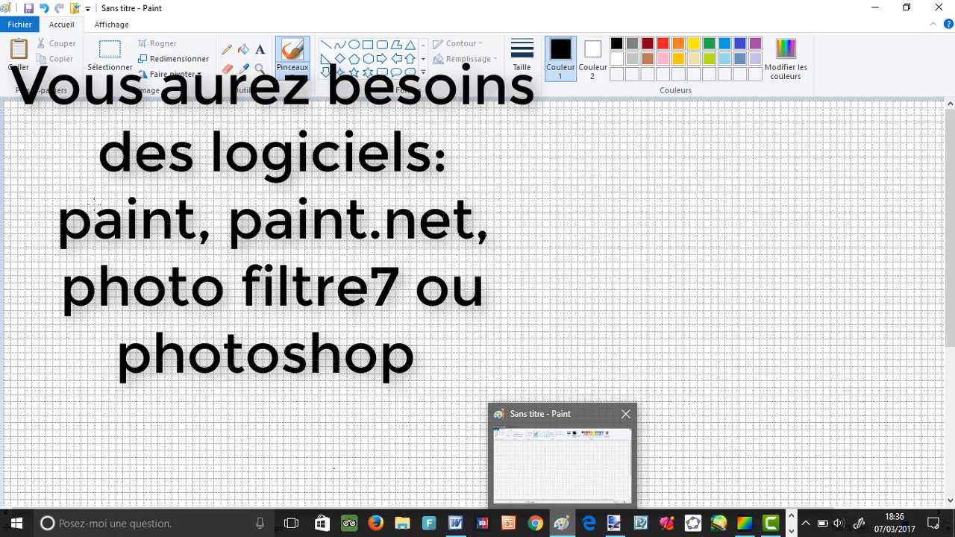
left_click(76, 8)
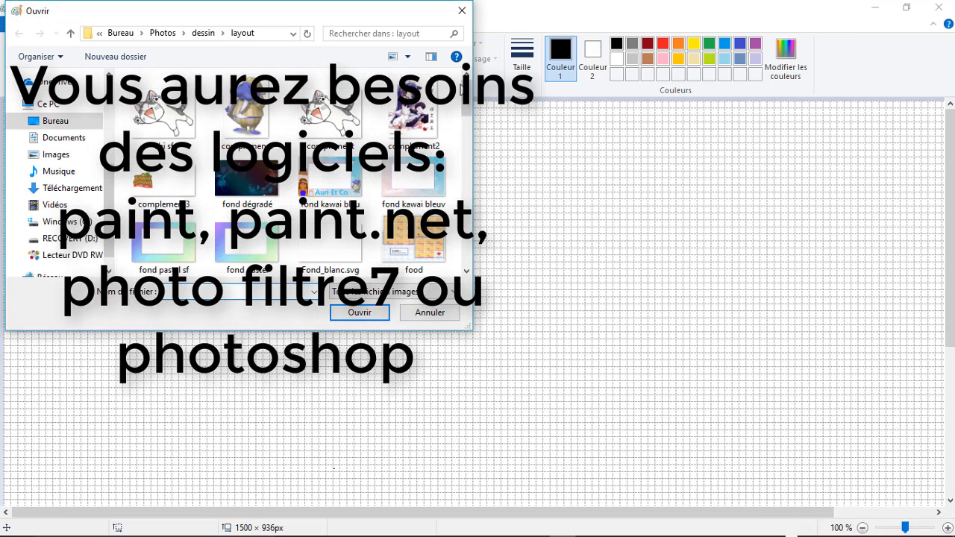
left_click_drag(466, 93, 475, 120)
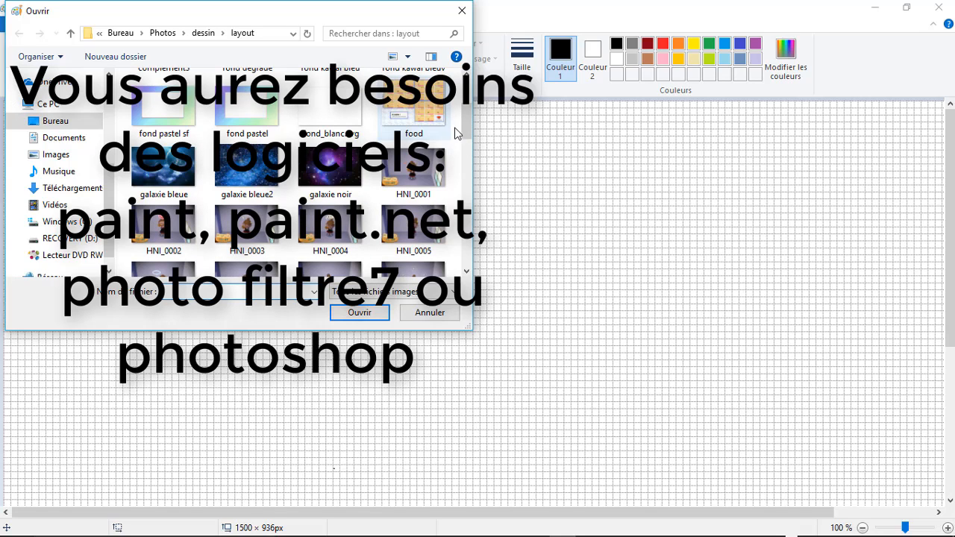
left_click(164, 167)
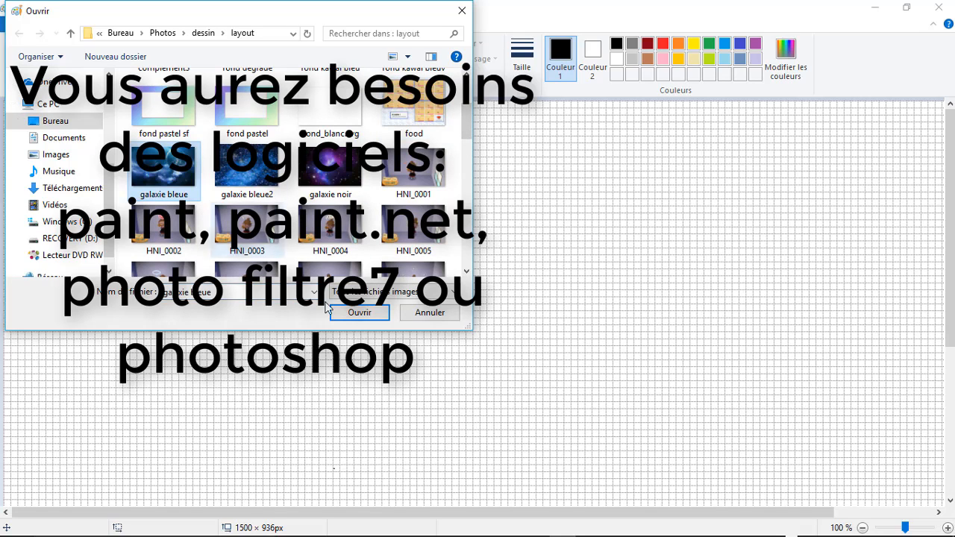
left_click(358, 312)
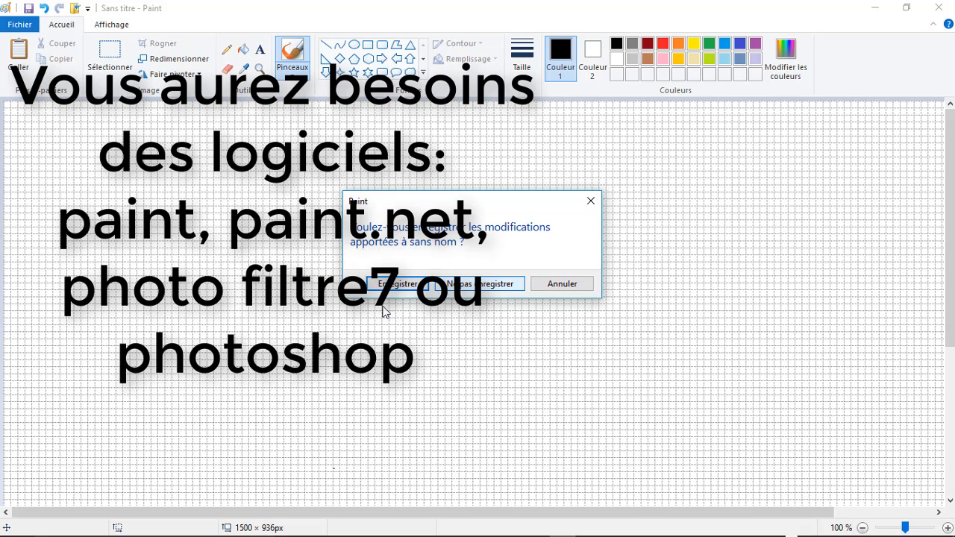
left_click(479, 284)
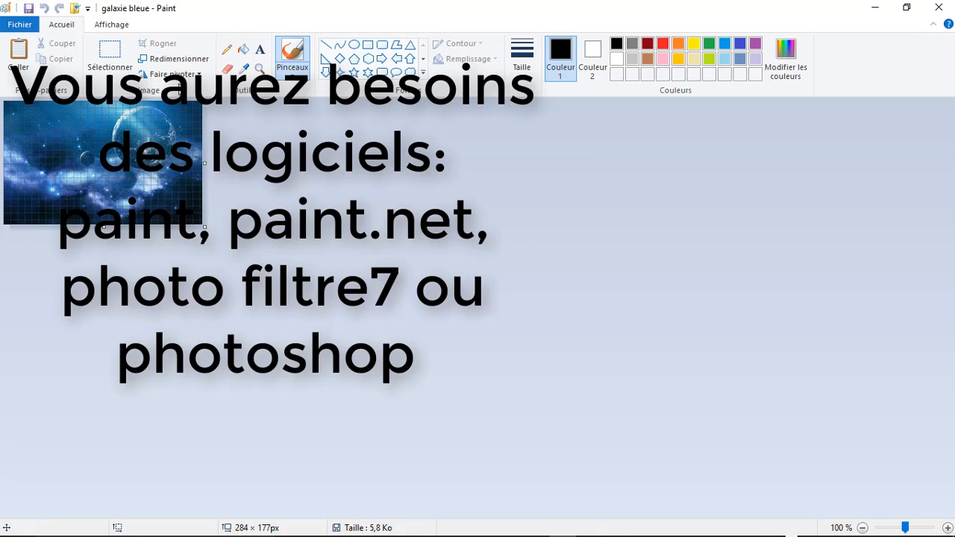
Step: Set the image's resize values to 1500 pixels horizontal and 936 pixels vertical, with keeping proportions turned off
left_click(173, 59)
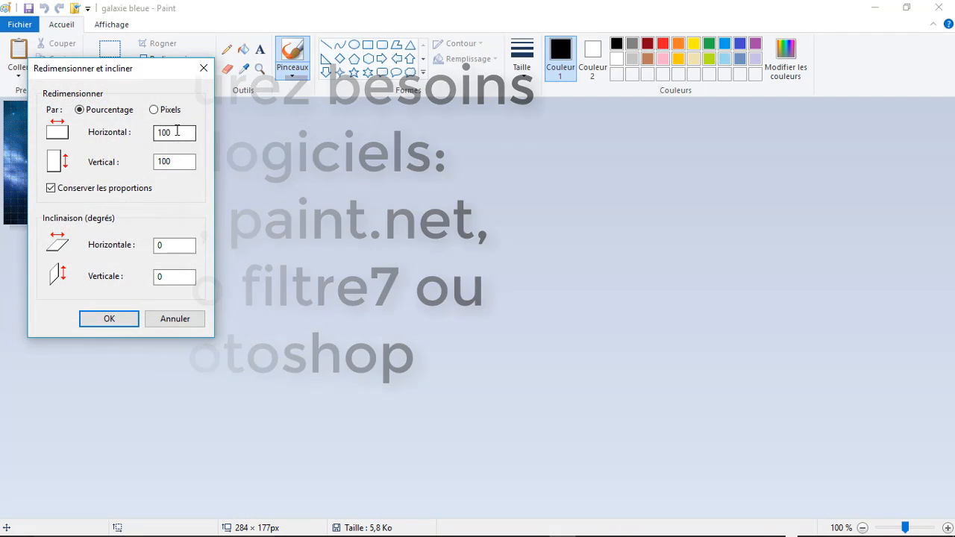
left_click(155, 110)
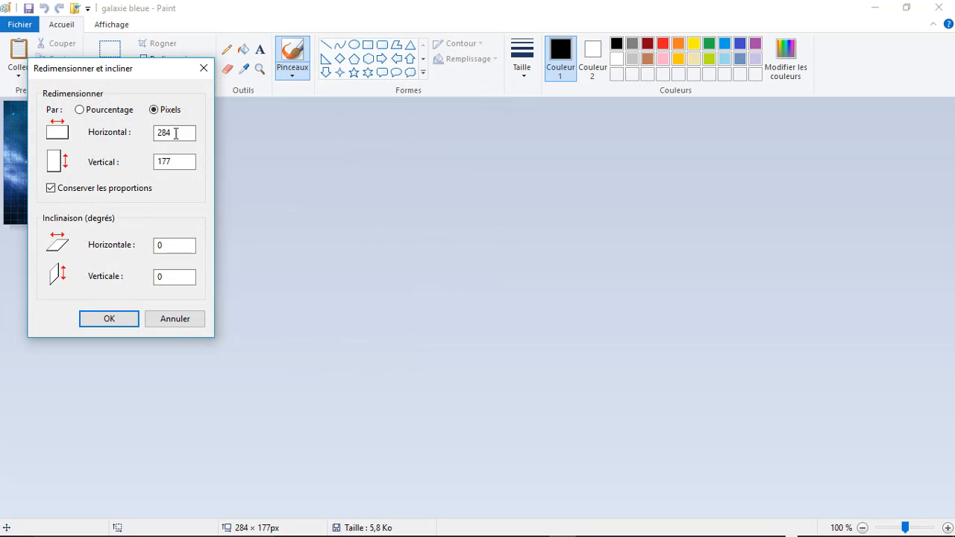
double_click(175, 133)
type("1500")
left_click(53, 187)
left_click_drag(181, 162, 165, 162)
Step: Check the dimensions of the fond kawai bleu file in the layout folder in File Explorer, and apply the resize in Paint
left_click(402, 525)
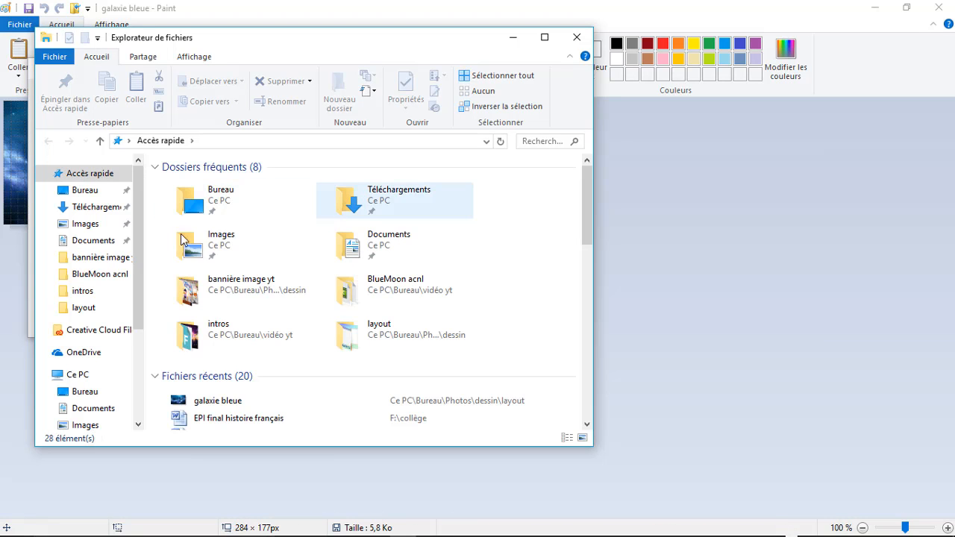
left_click(94, 311)
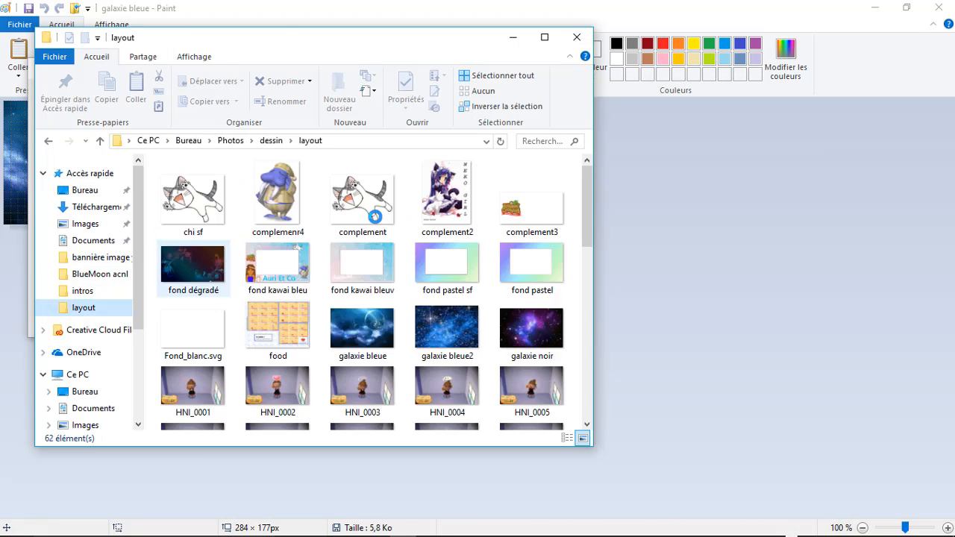
mouse_move(283, 276)
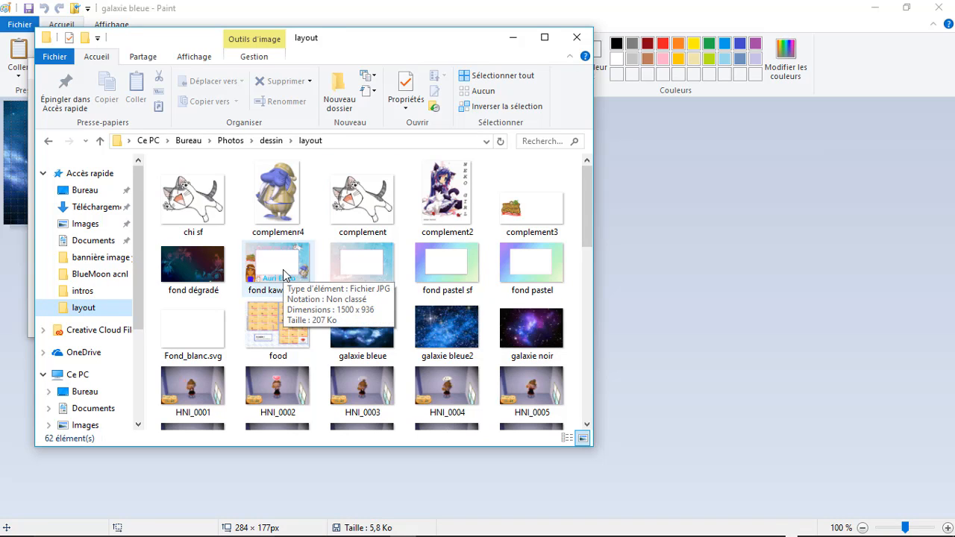
left_click(577, 37)
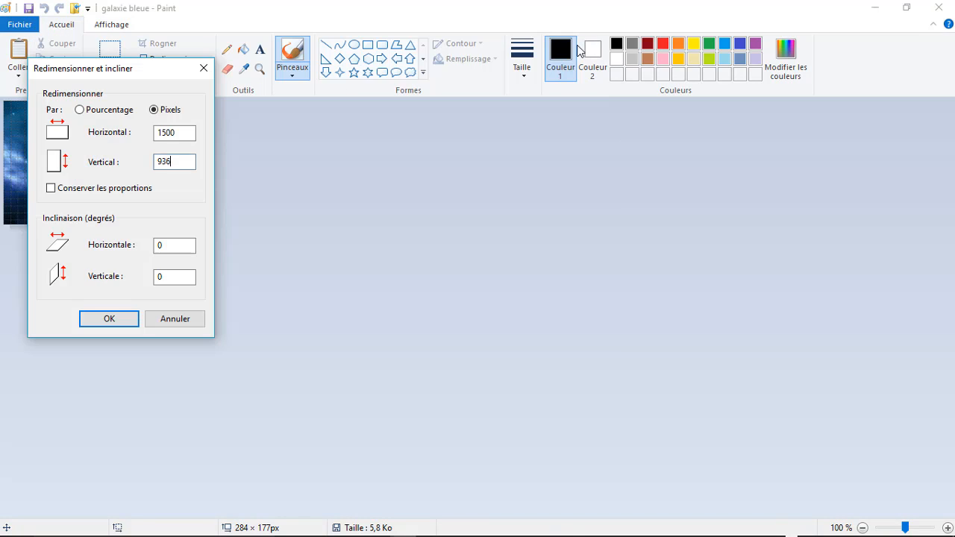
left_click(117, 326)
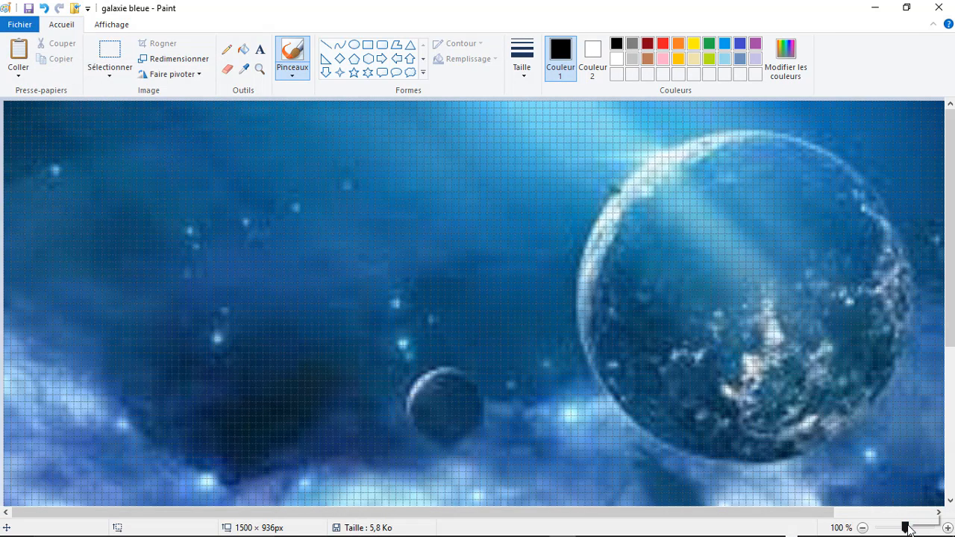
Step: Draw a rectangle about 941 × 565 px over the galaxy background, with a solid indigo outline and solid white fill
left_click(902, 530)
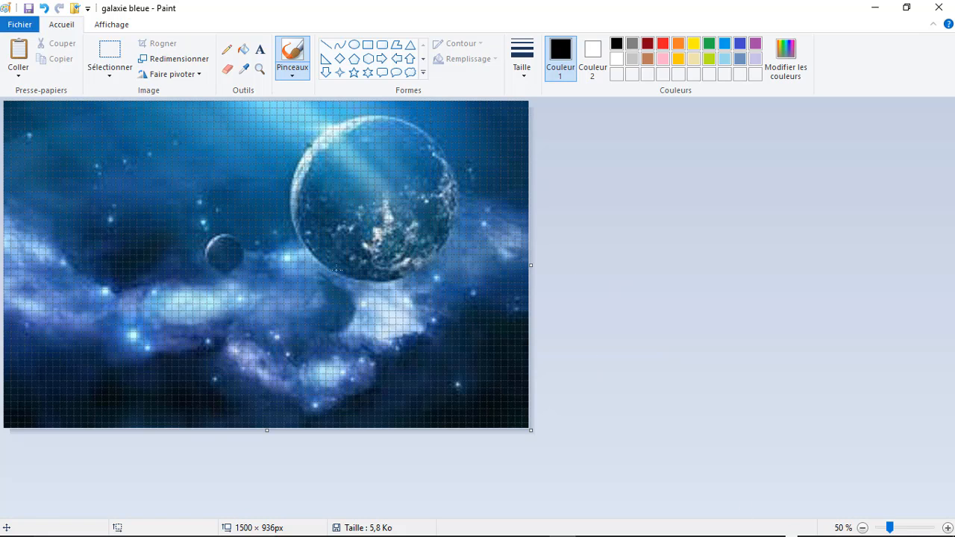
left_click(369, 48)
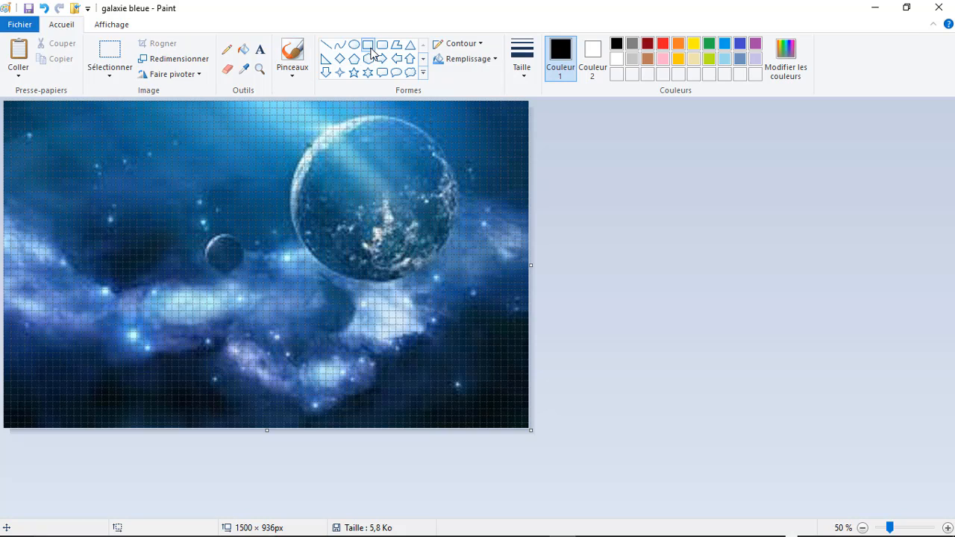
left_click(482, 45)
left_click(486, 80)
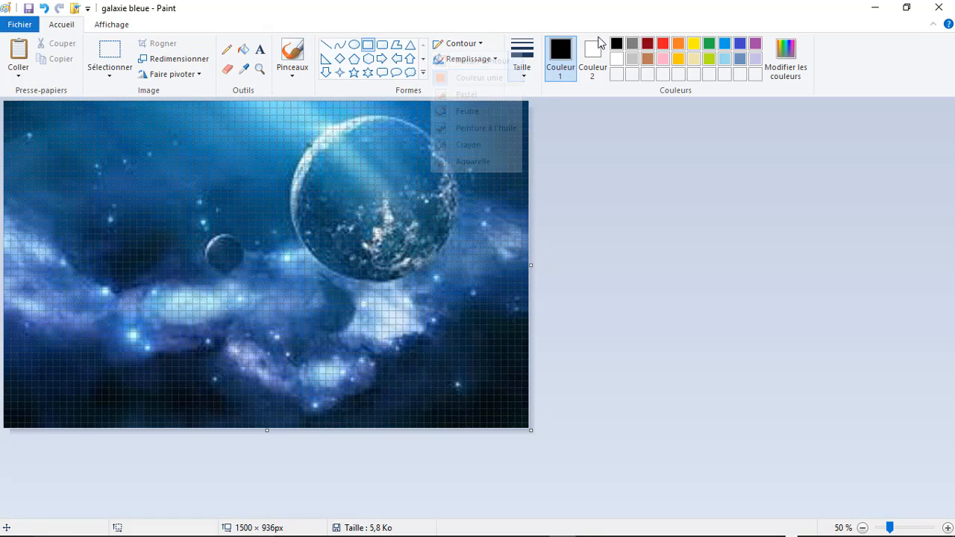
left_click(744, 43)
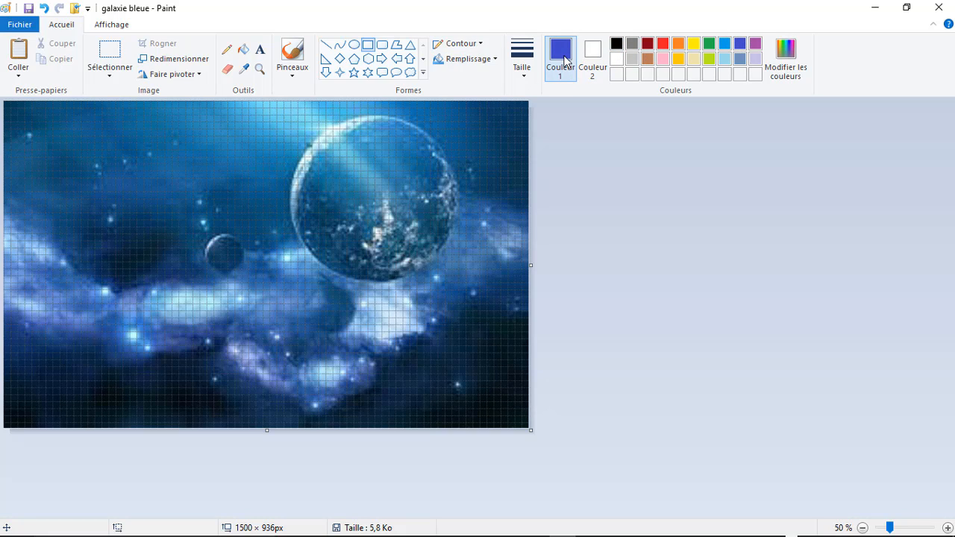
left_click(491, 61)
left_click(492, 97)
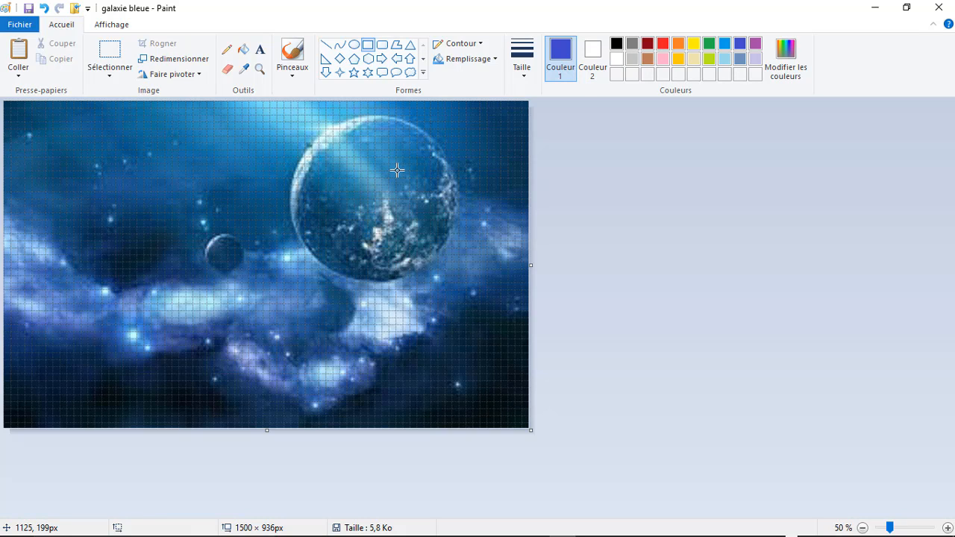
left_click_drag(397, 170, 68, 367)
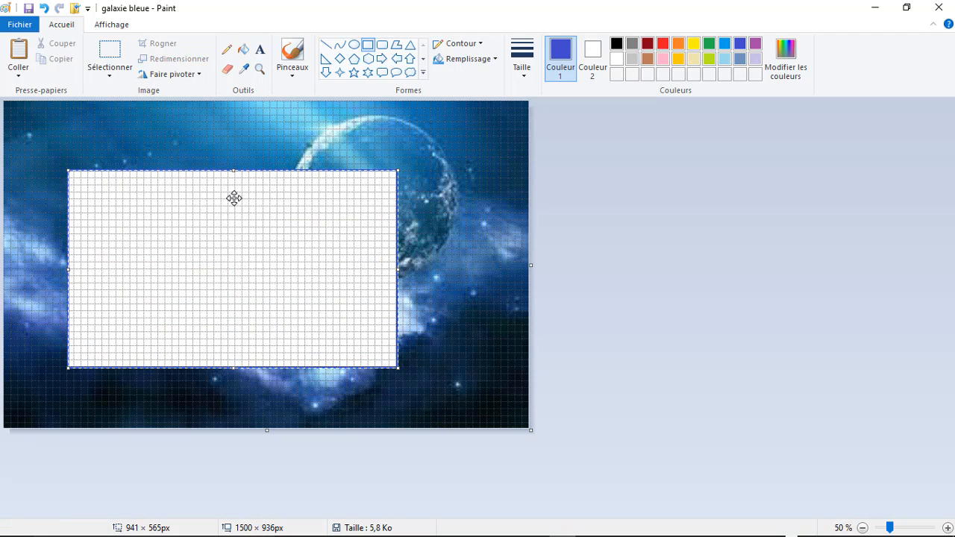
Step: Enlarge the white rectangle to about 1007 × 615 px and centre it on the galaxy background
left_click_drag(234, 215, 266, 198)
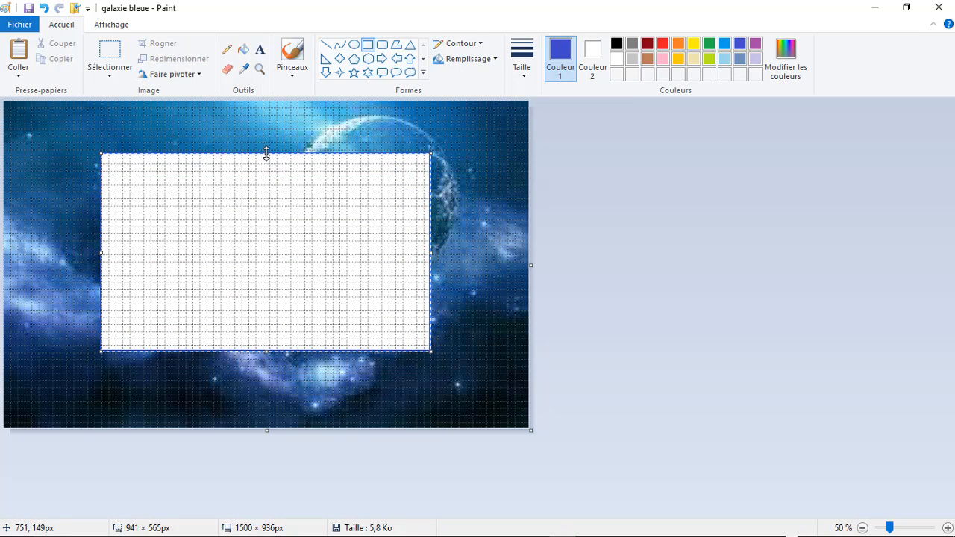
left_click_drag(266, 154, 266, 142)
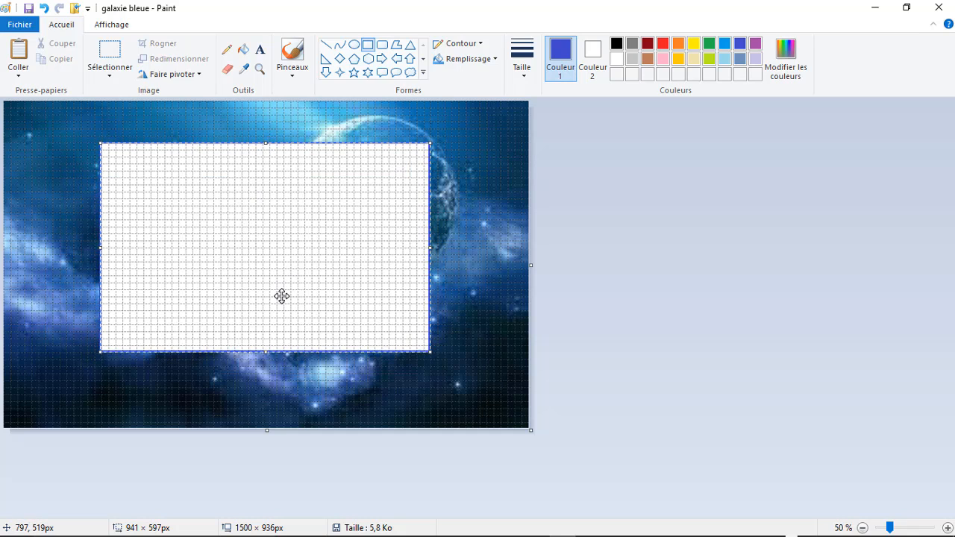
mouse_move(282, 297)
left_mouse_down()
mouse_move(279, 325)
mouse_move(274, 313)
left_mouse_up()
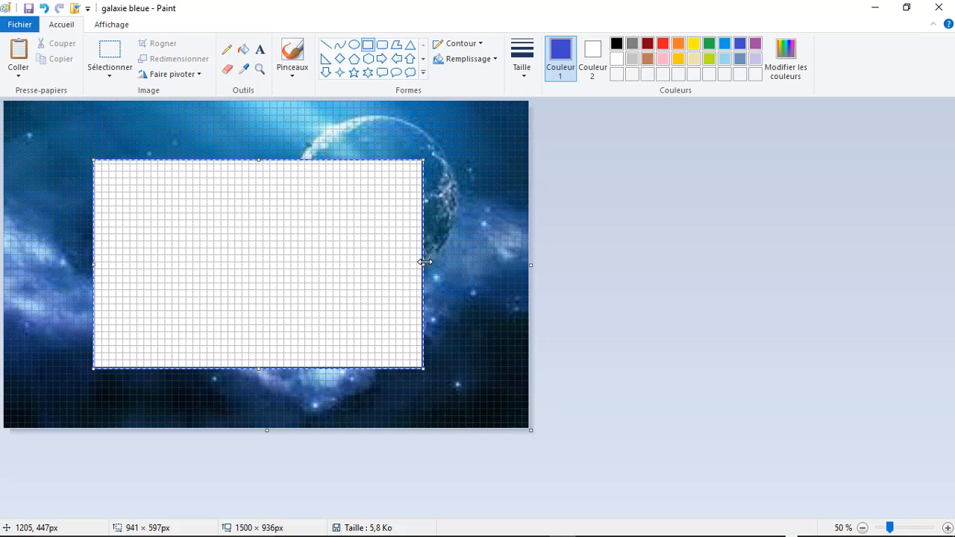
left_click_drag(423, 263, 444, 269)
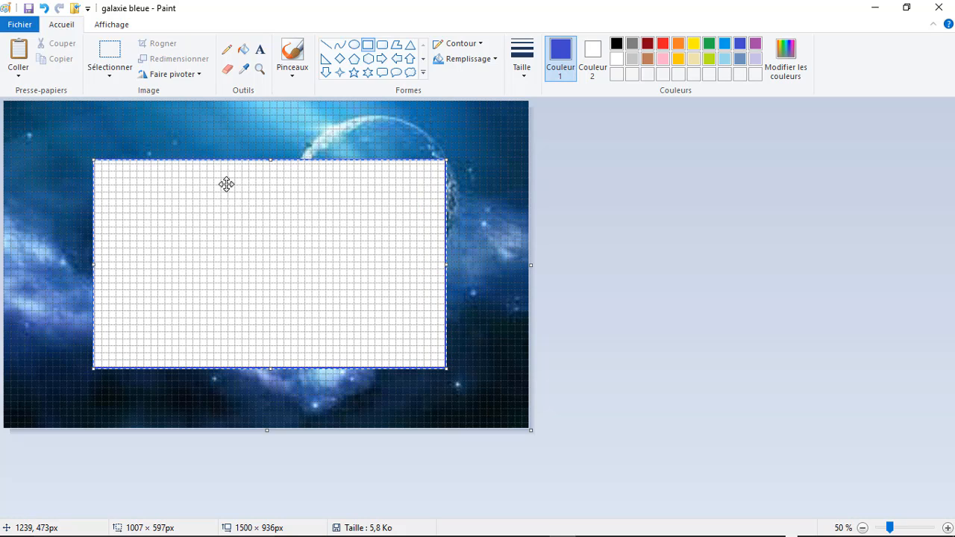
left_click_drag(270, 162, 270, 157)
left_click_drag(276, 263, 273, 262)
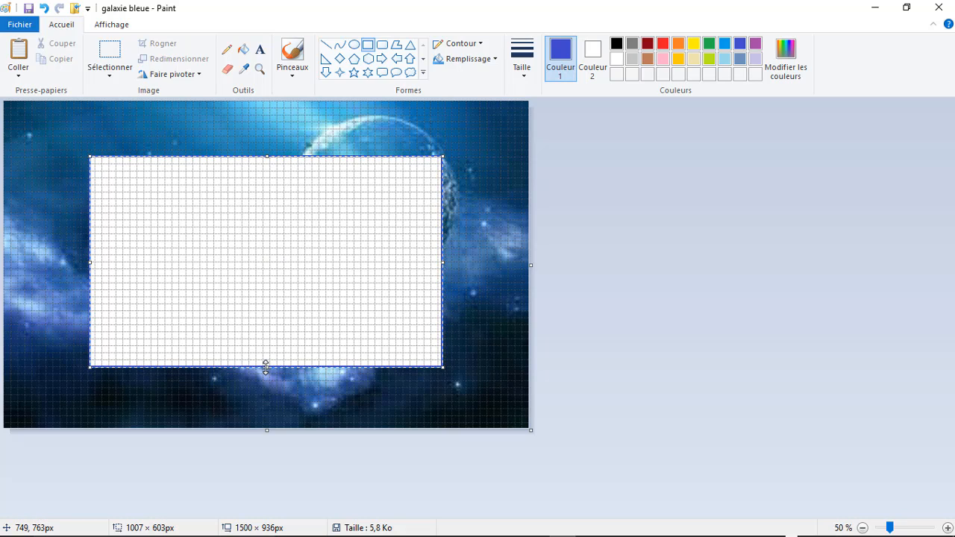
left_click_drag(266, 367, 267, 371)
left_click_drag(277, 279, 280, 276)
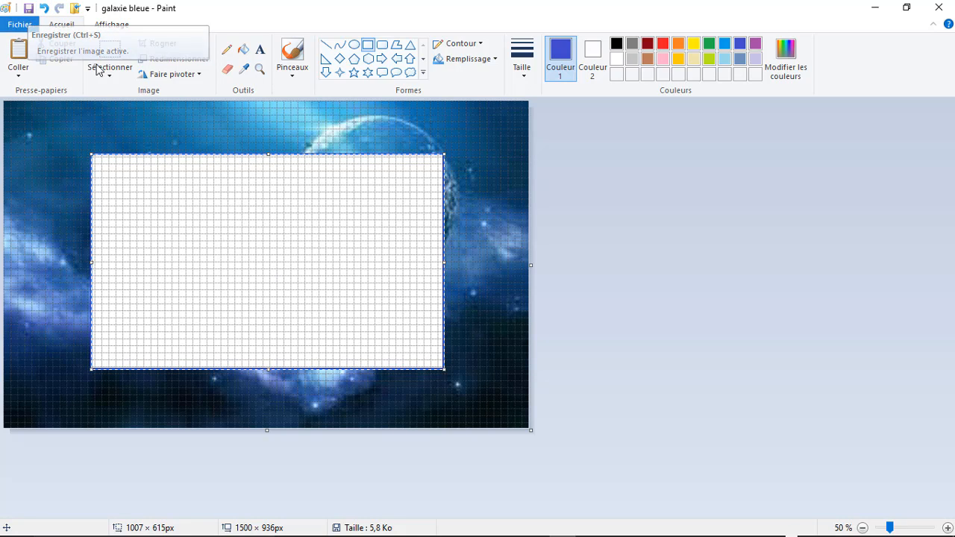
Step: Save the changes to galaxie bleue, and save the image as a PNG named layout bleu in the layout folder
left_click(29, 10)
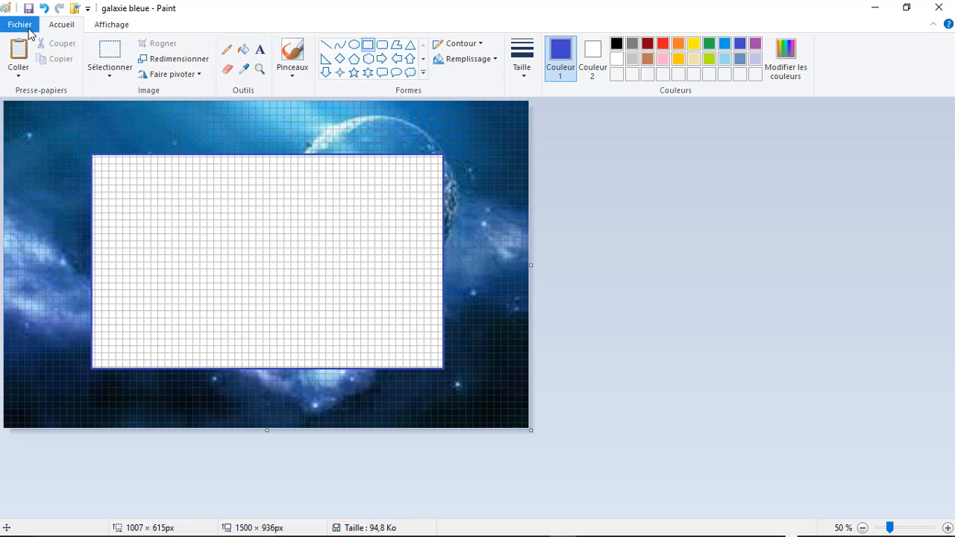
left_click(28, 30)
mouse_move(75, 139)
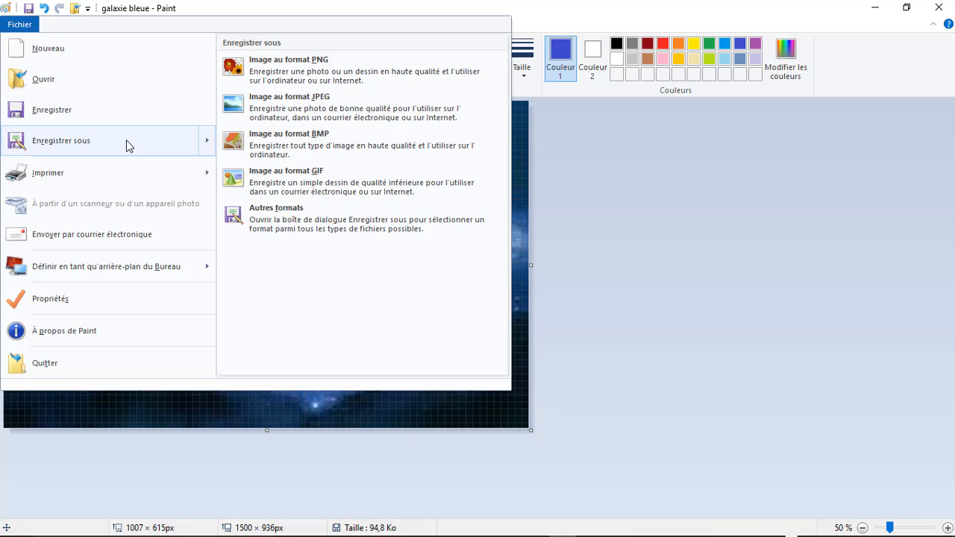
key("Escape")
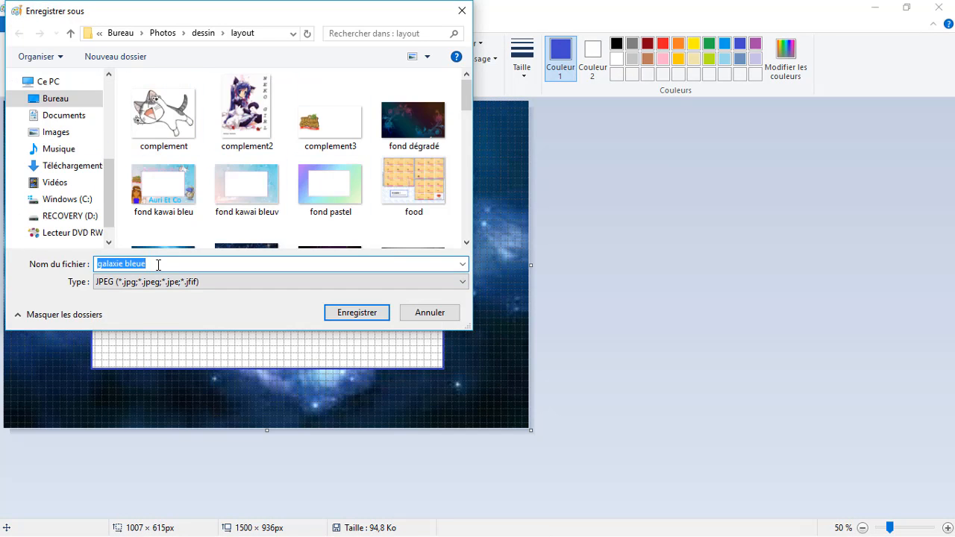
type("layout")
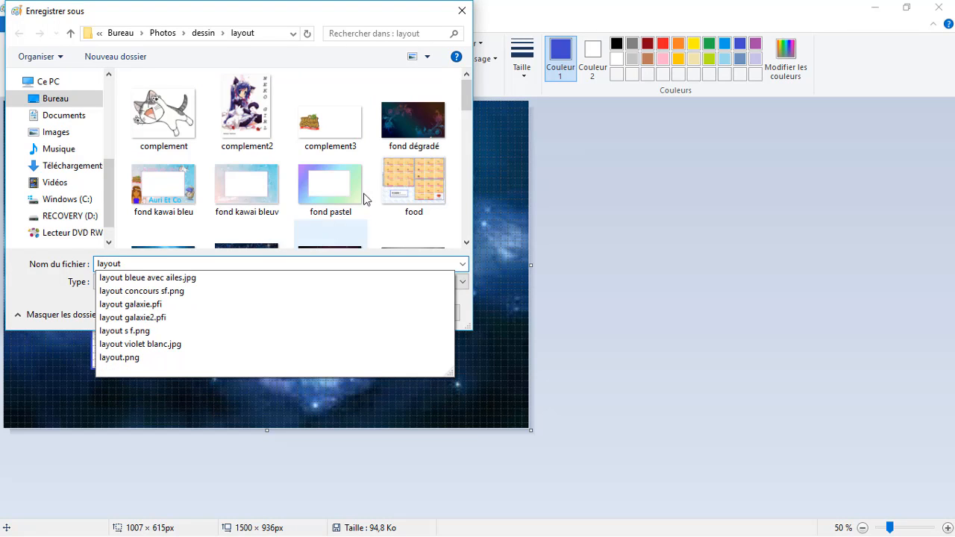
left_click_drag(467, 95, 467, 121)
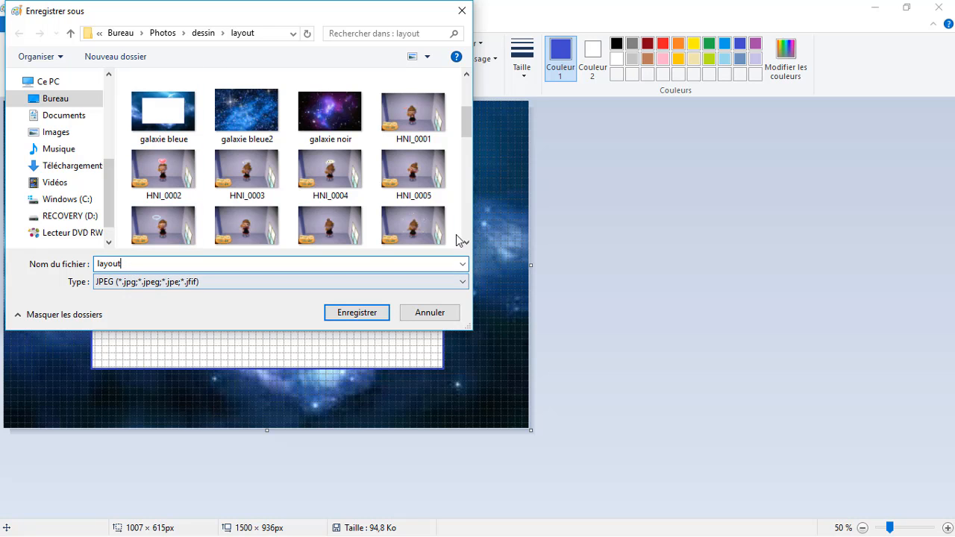
left_click(468, 282)
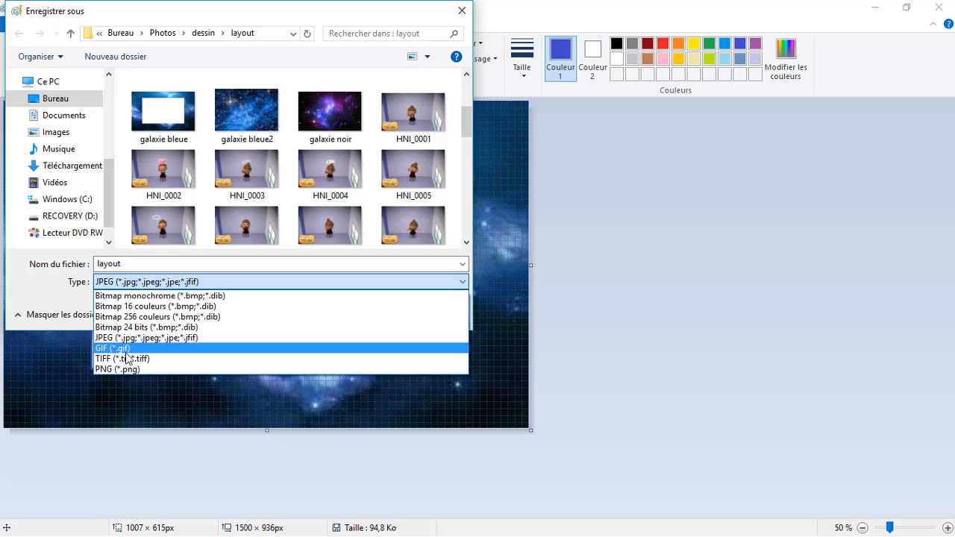
left_click(131, 369)
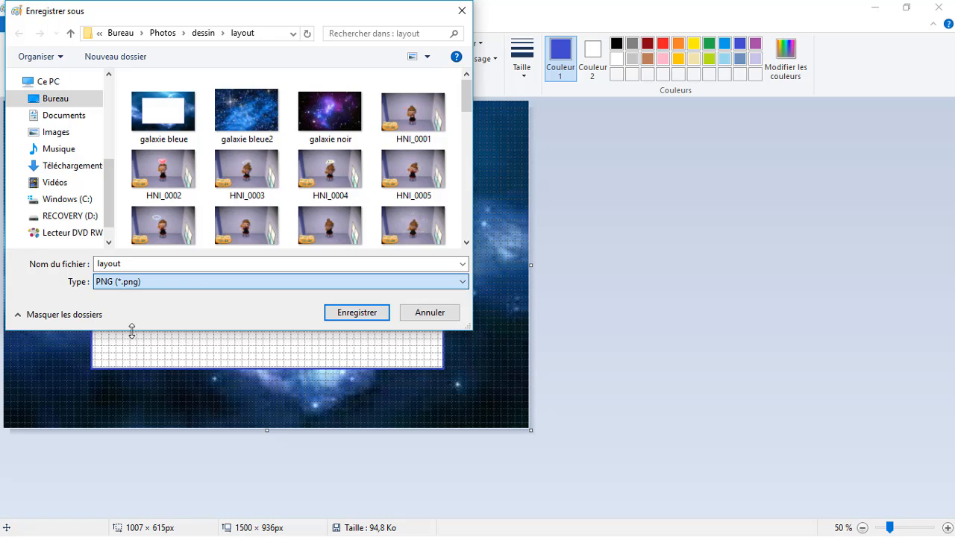
double_click(131, 267)
left_click(131, 267)
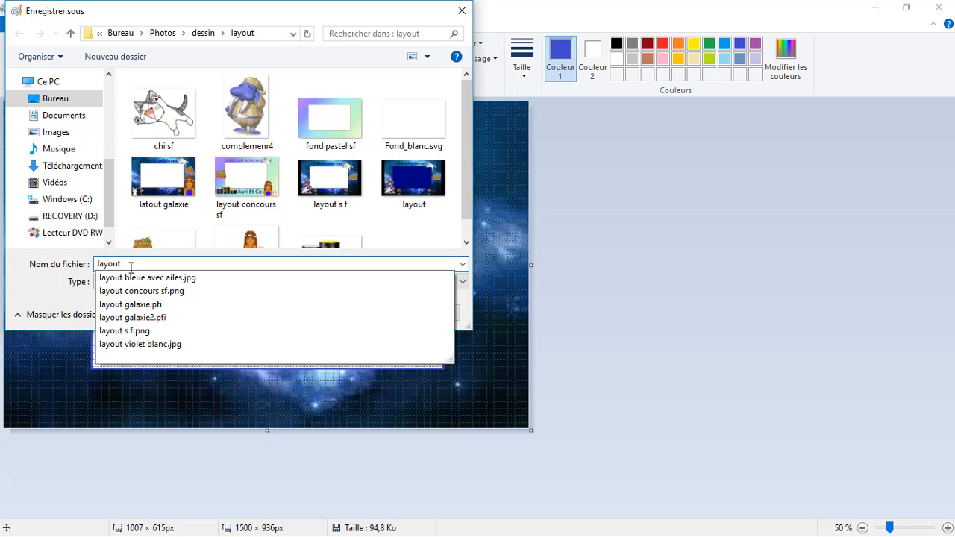
type("bleu")
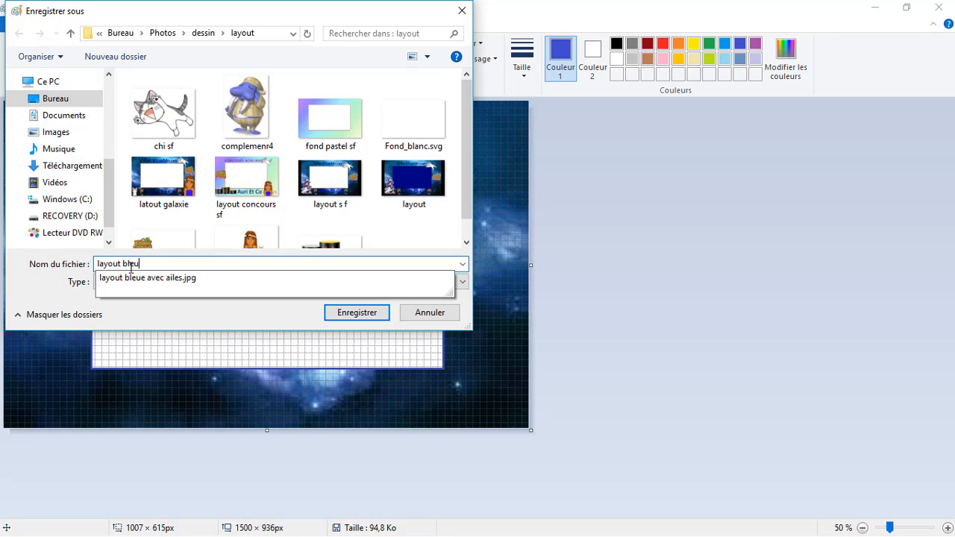
left_click(376, 315)
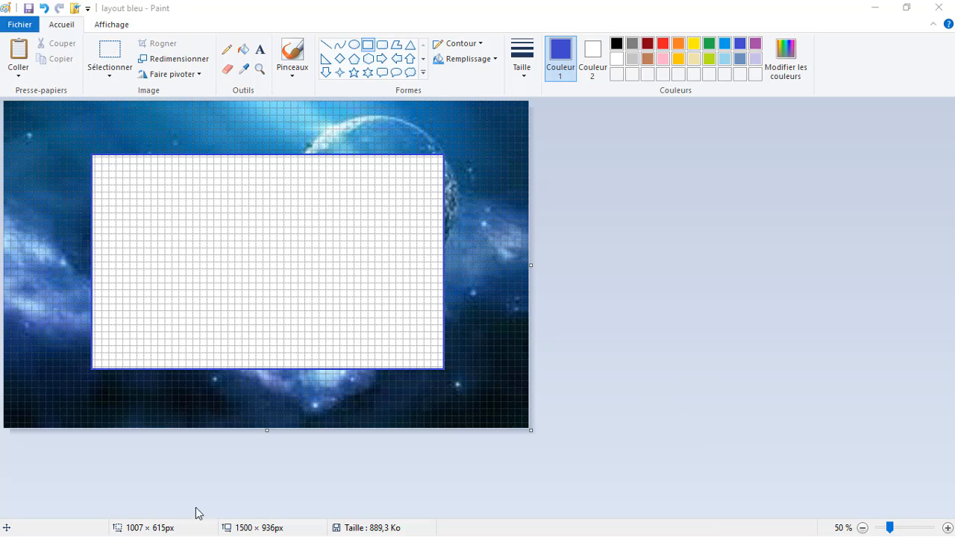
Step: Switch to paint.net and open the layout bleu image from the layout folder
key("super")
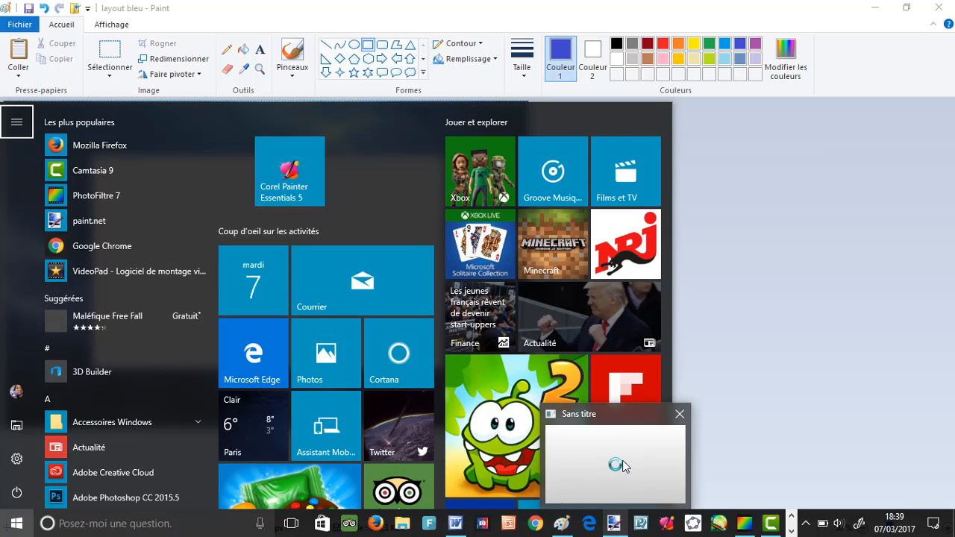
left_click(625, 467)
left_click(624, 467)
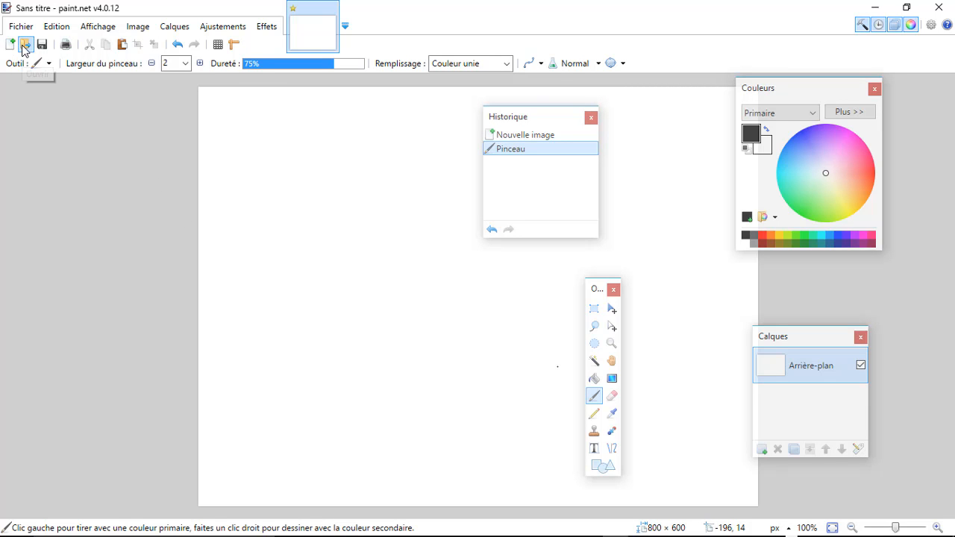
left_click(25, 45)
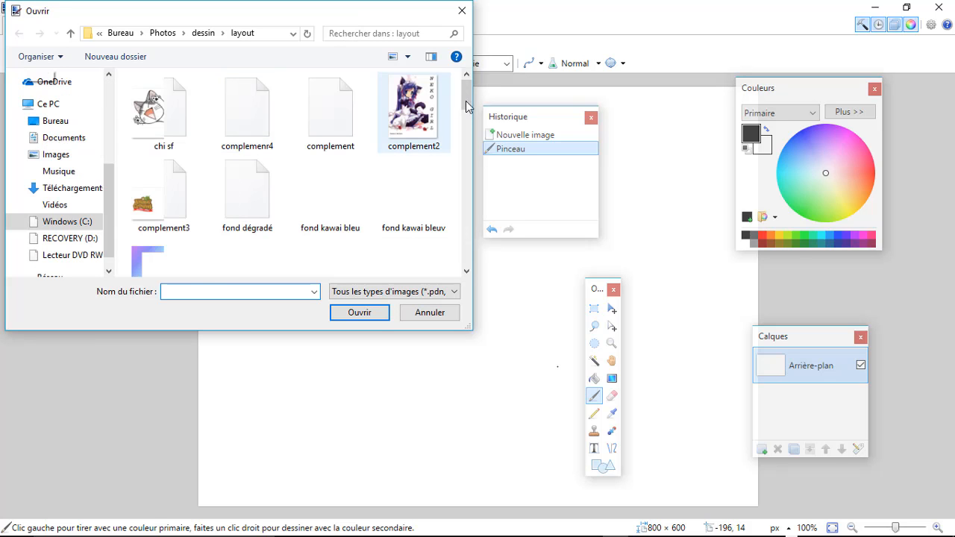
left_click_drag(468, 94, 467, 118)
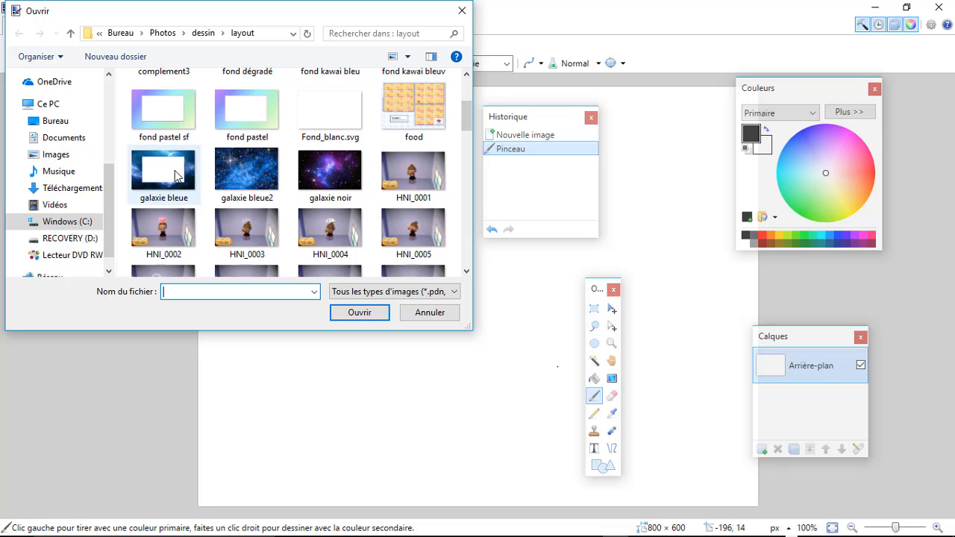
left_click_drag(469, 120, 470, 240)
left_click(322, 119)
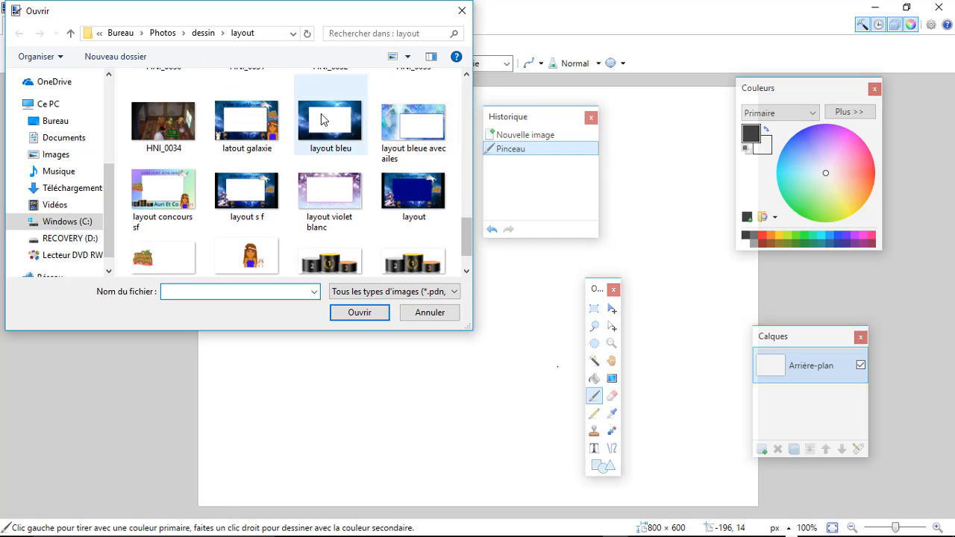
double_click(322, 119)
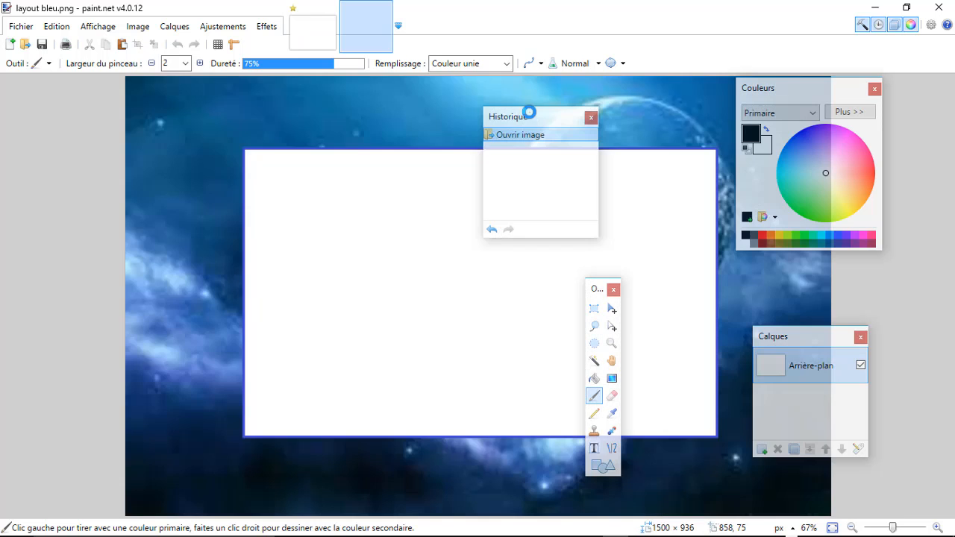
Step: Select the white area inside the indigo frame with the Magic Wand and erase it to transparency
left_click_drag(515, 117, 128, 226)
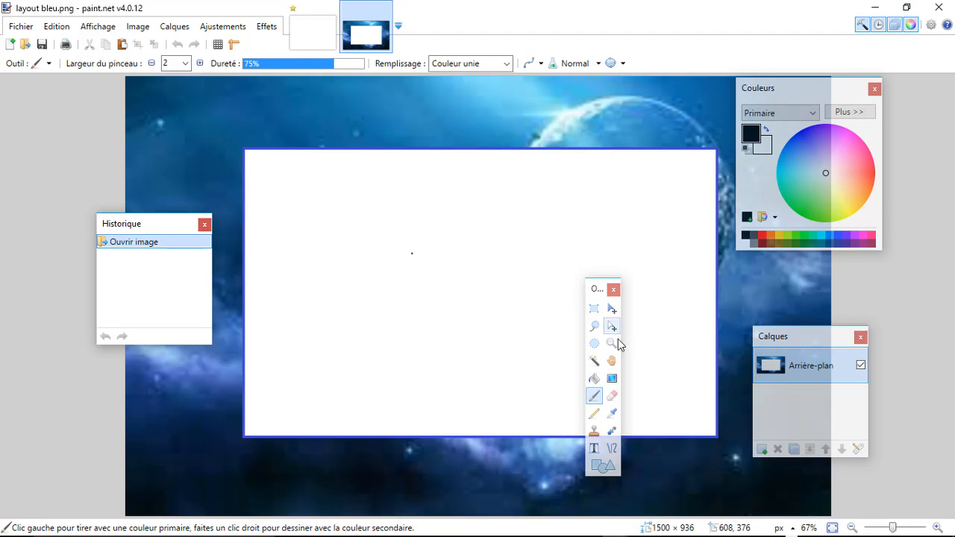
left_click(593, 364)
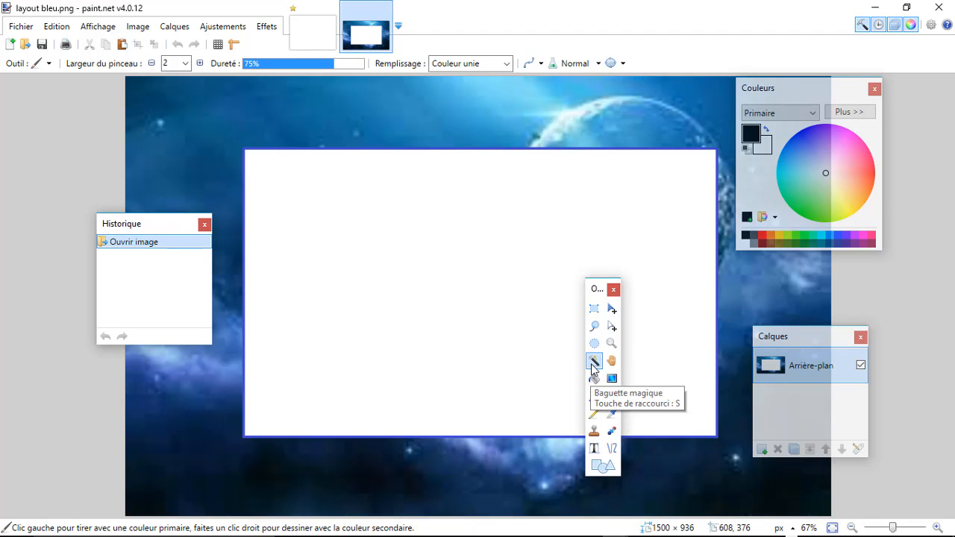
left_click(407, 278)
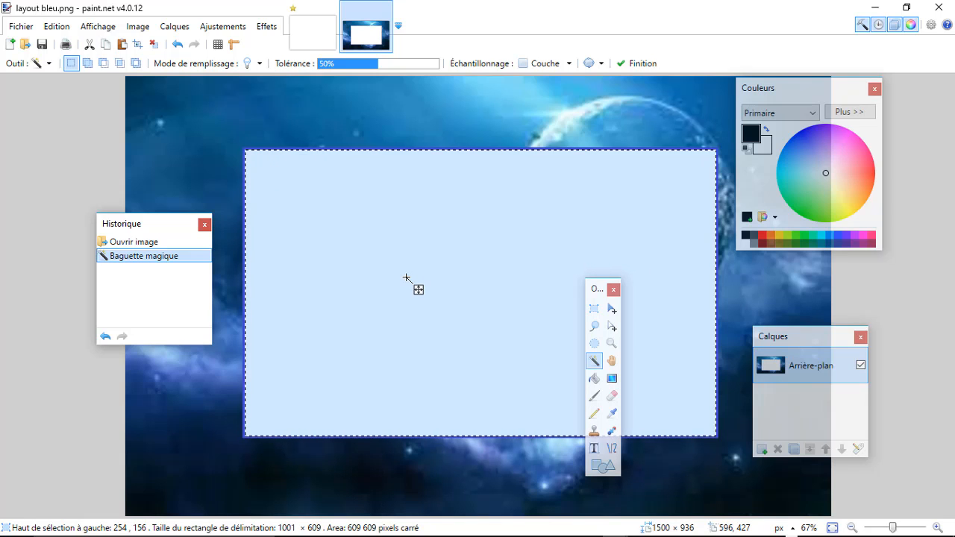
key("Return")
key("Delete")
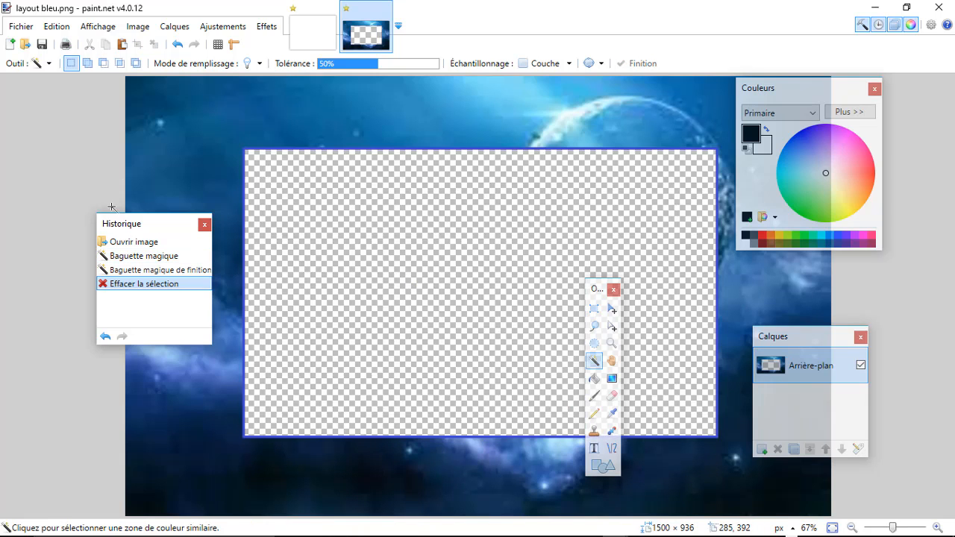
Step: Save the image as a PNG named layout bleu sf in the layout folder, with automatically detected colour depth
left_click(23, 27)
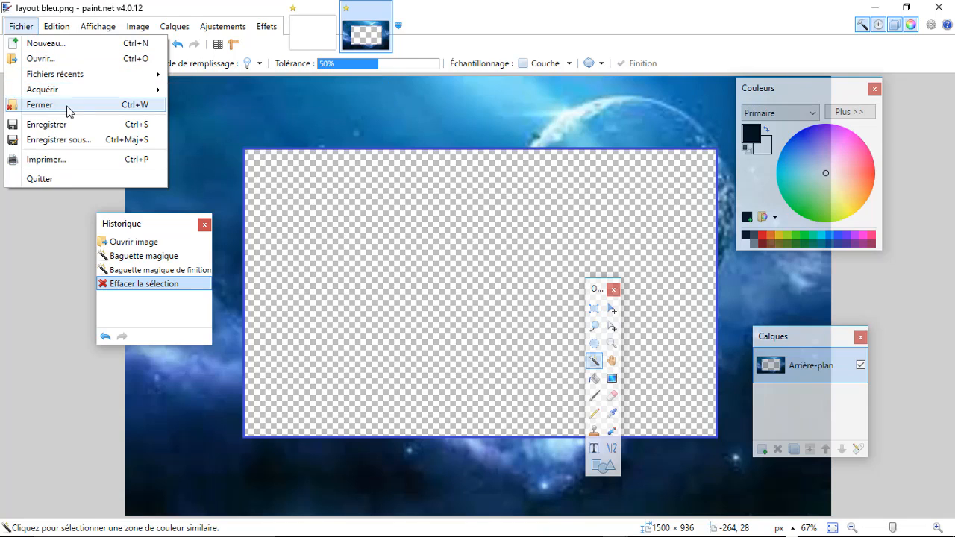
left_click(71, 141)
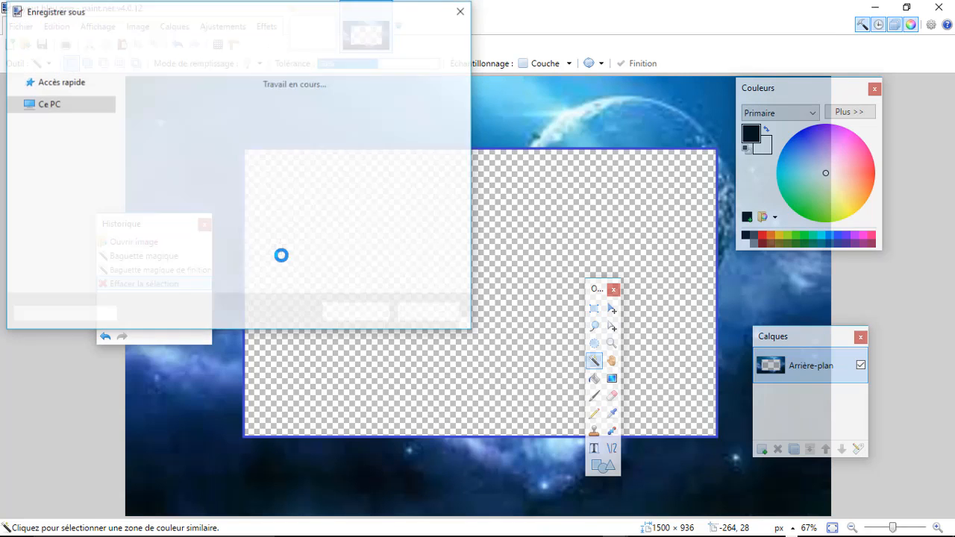
left_click(174, 265)
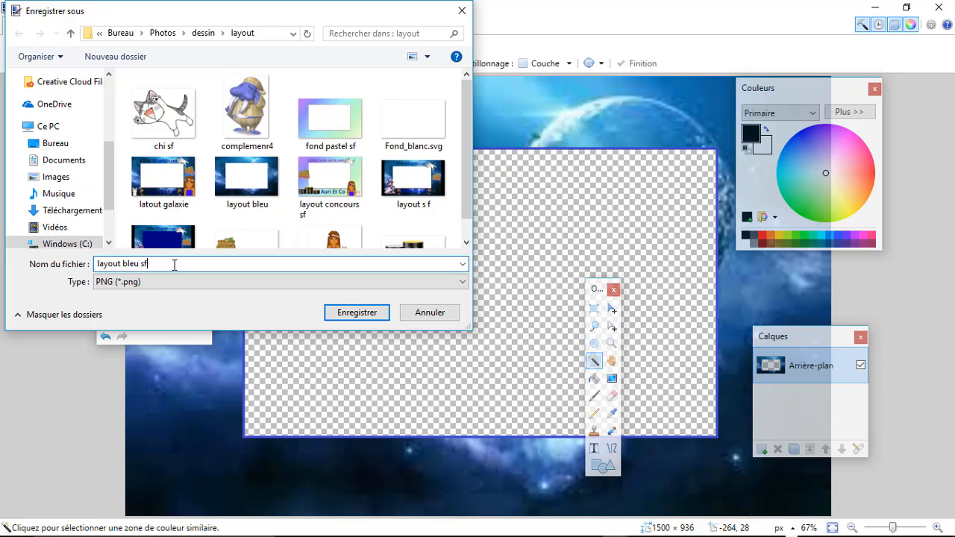
type("sf")
left_click(462, 282)
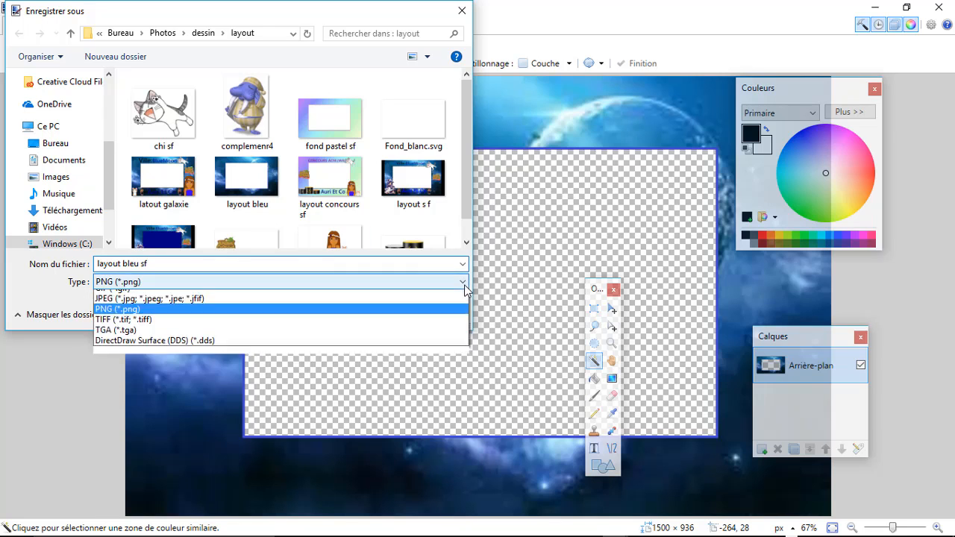
left_click(209, 342)
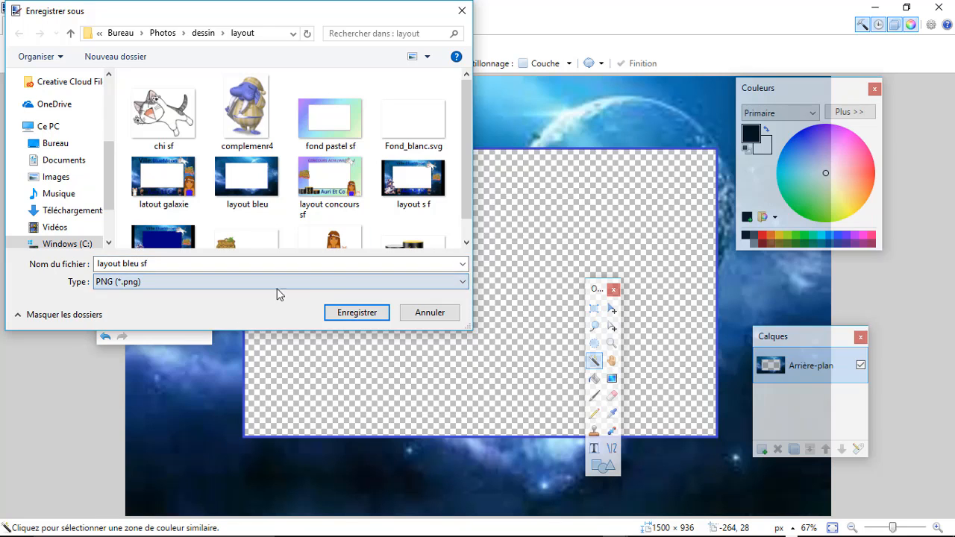
left_click(357, 313)
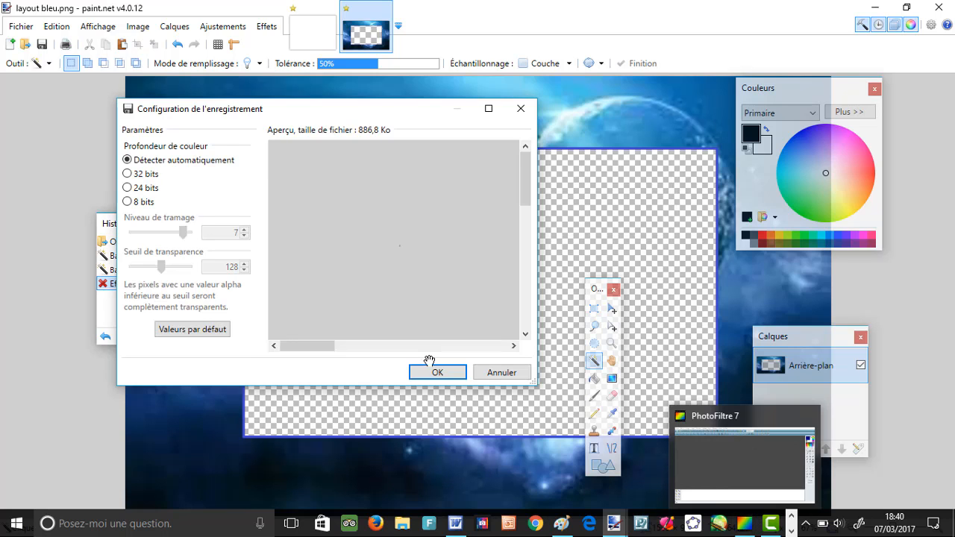
left_click(438, 371)
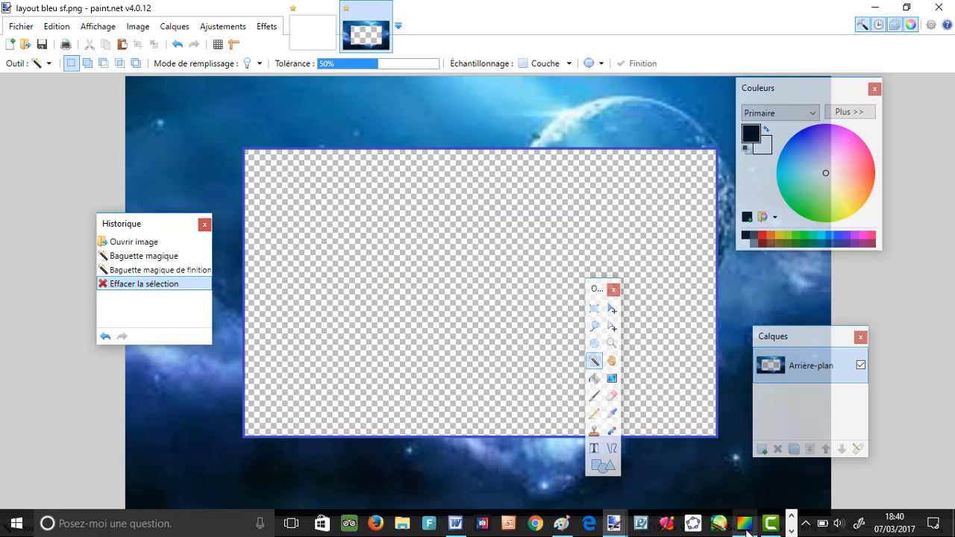
Step: Switch to PhotoFiltre 7 and open the layout bleu sf image from the layout folder
mouse_move(746, 527)
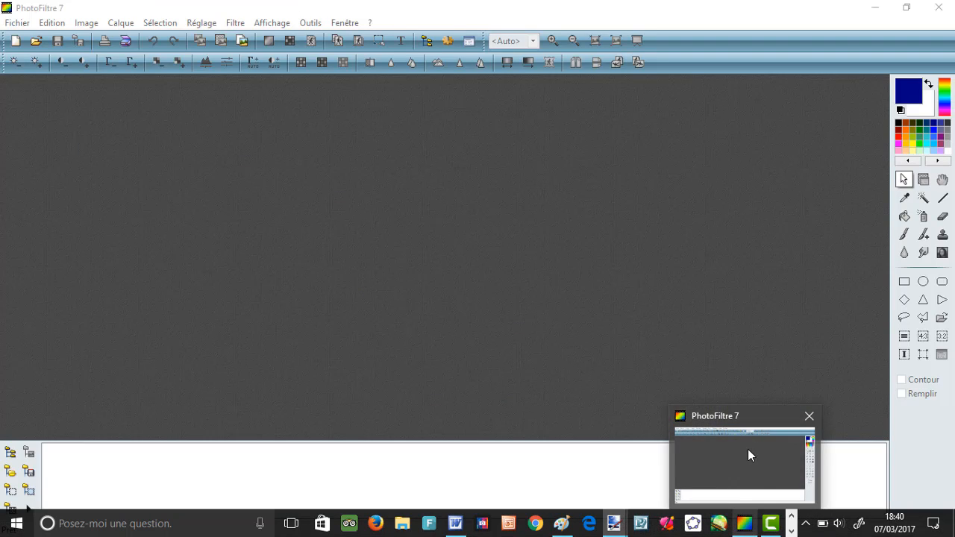
left_click(748, 449)
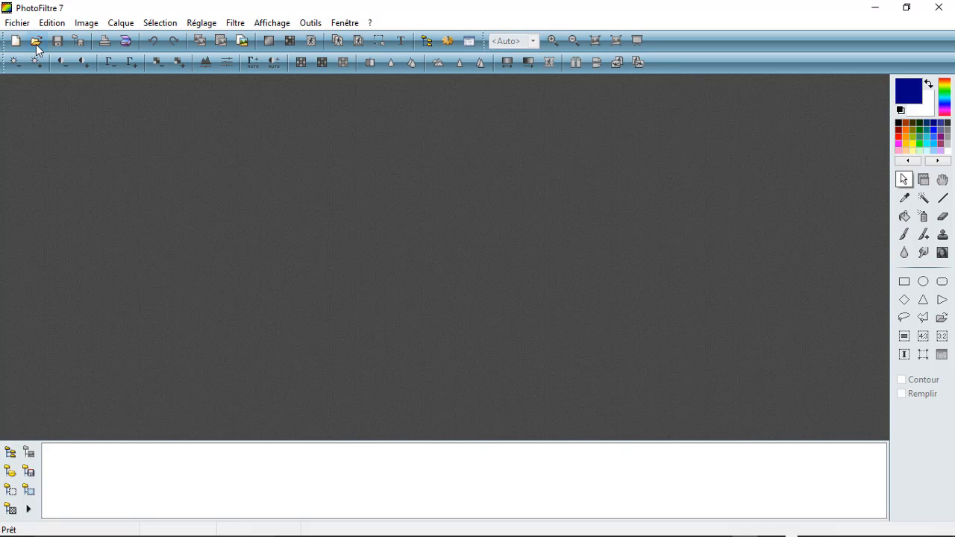
left_click(36, 44)
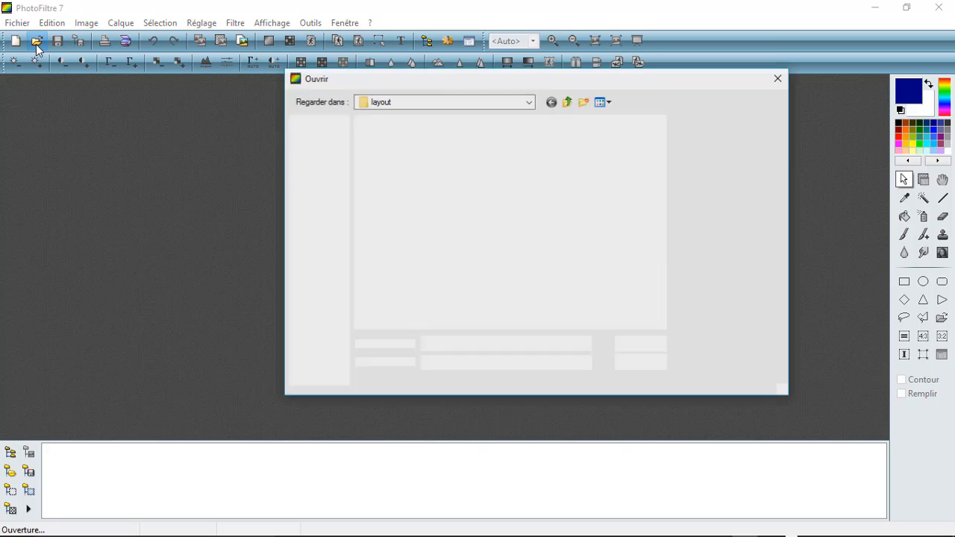
left_click_drag(659, 139, 666, 290)
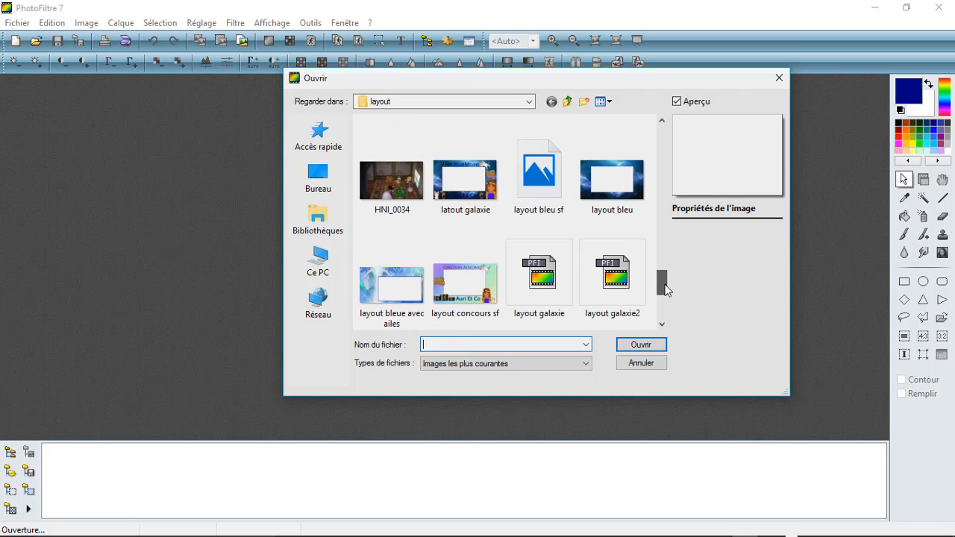
double_click(552, 188)
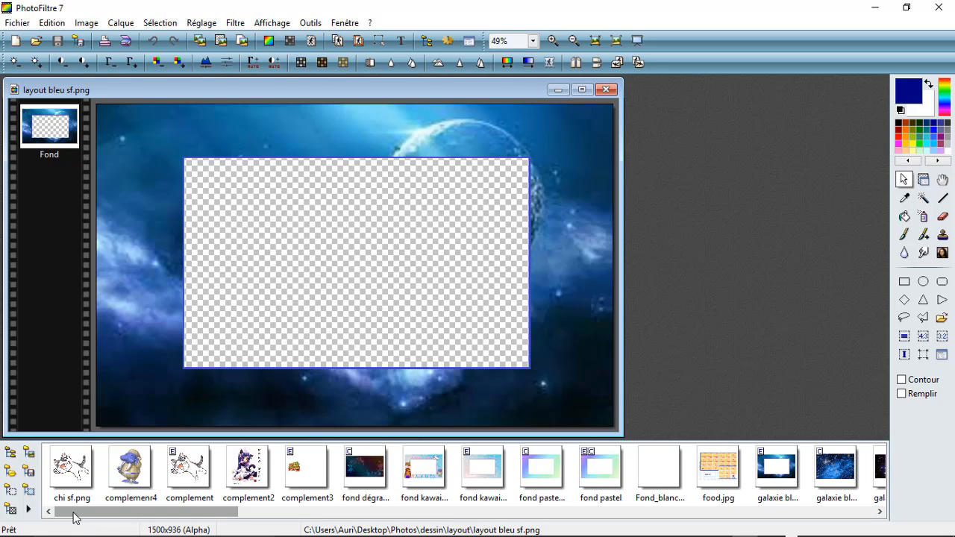
Step: Add the chi sf.png cat picture as a new layer and move it over the upper-right part of the transparent frame
mouse_move(73, 517)
left_mouse_down()
mouse_move(144, 518)
mouse_move(60, 525)
left_mouse_up()
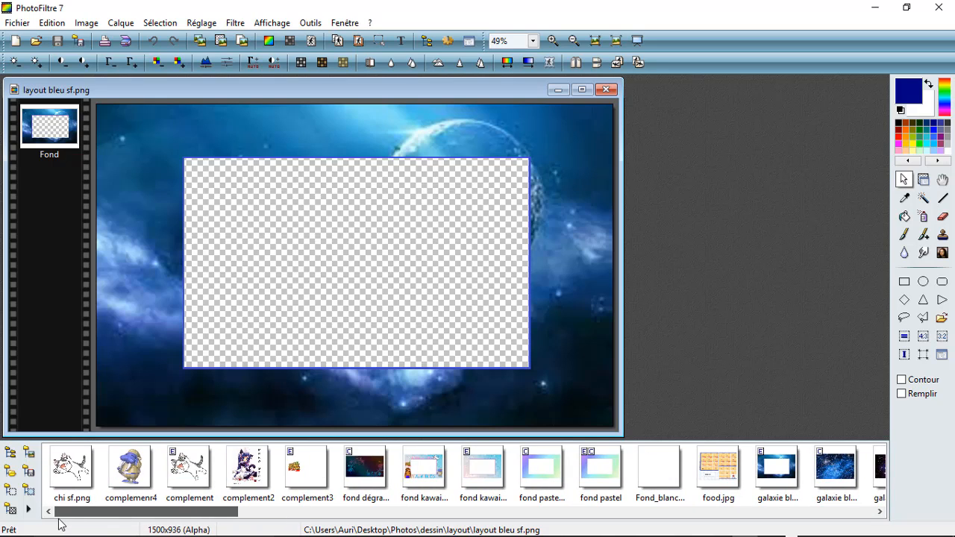
left_click(71, 471)
left_click_drag(235, 353, 488, 167)
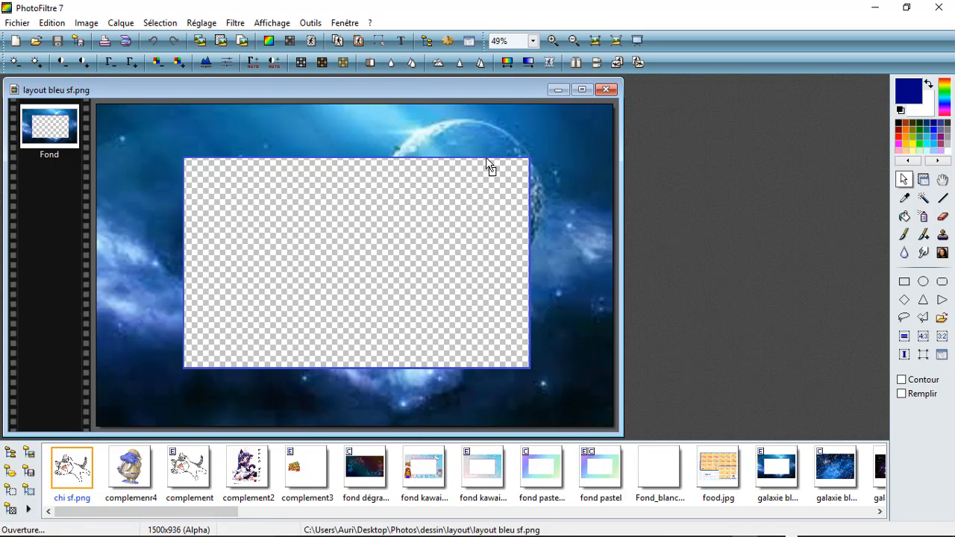
left_click_drag(337, 266, 404, 245)
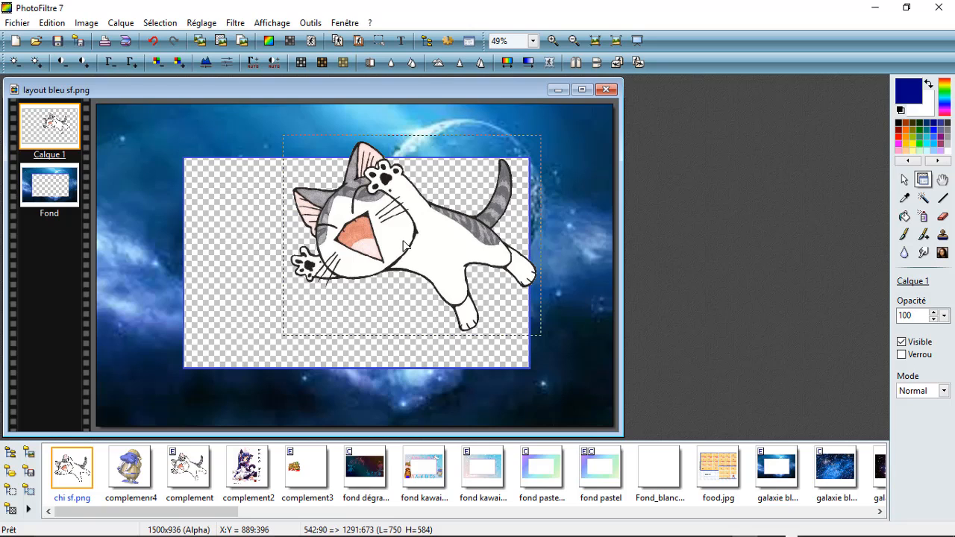
Step: Shrink the cat layer proportionally to about 258 × 201 px and place it over the frame's upper-right corner
left_click_drag(406, 243, 431, 223)
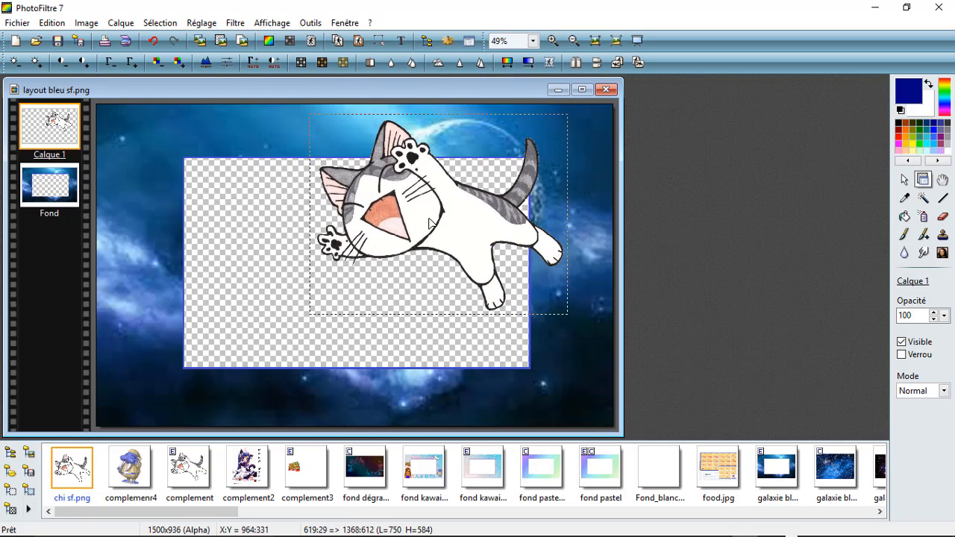
right_click(431, 222)
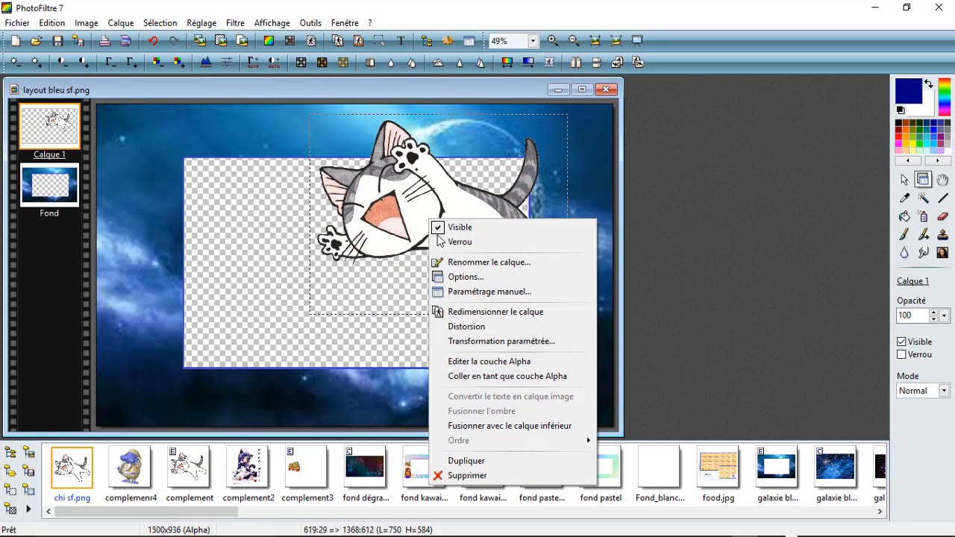
key("Return")
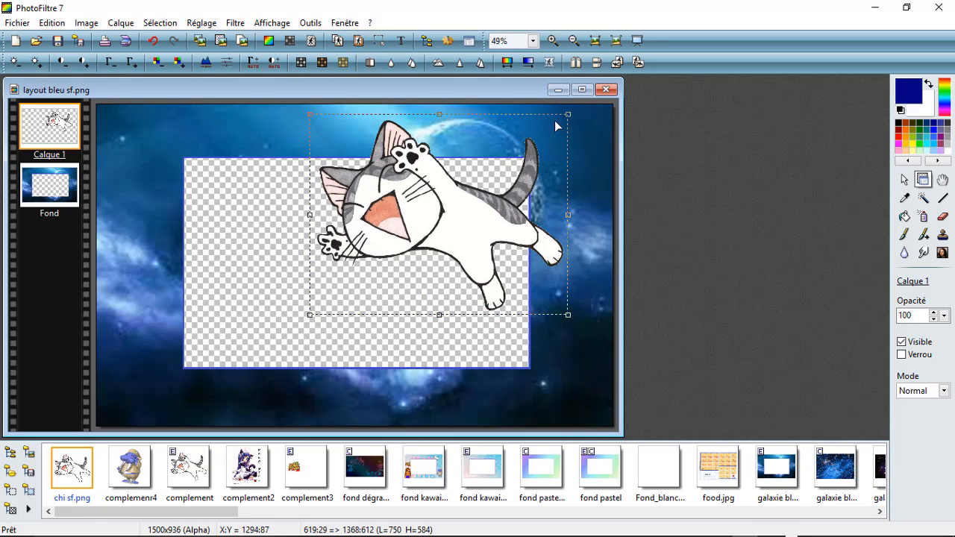
left_click_drag(569, 116, 477, 211)
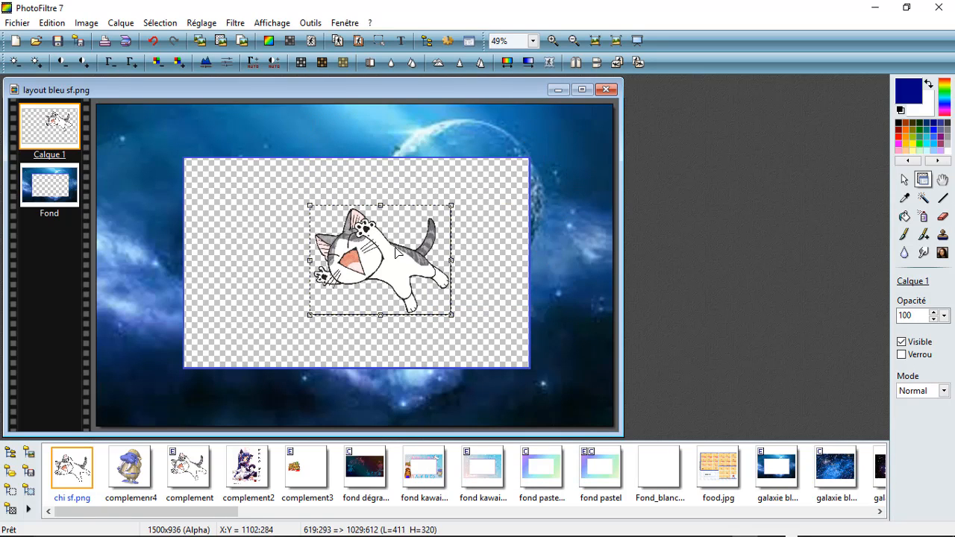
left_click_drag(407, 250, 521, 157)
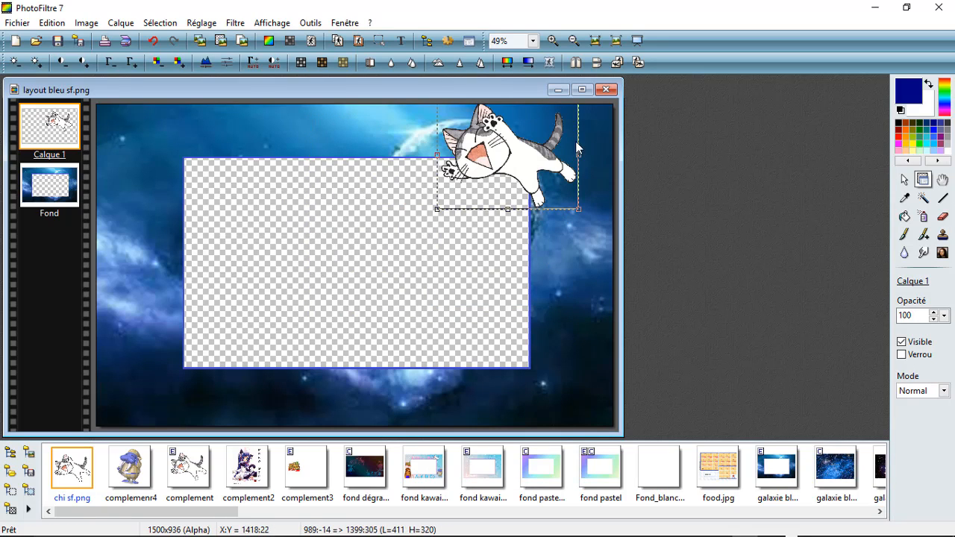
left_click_drag(438, 209, 513, 153)
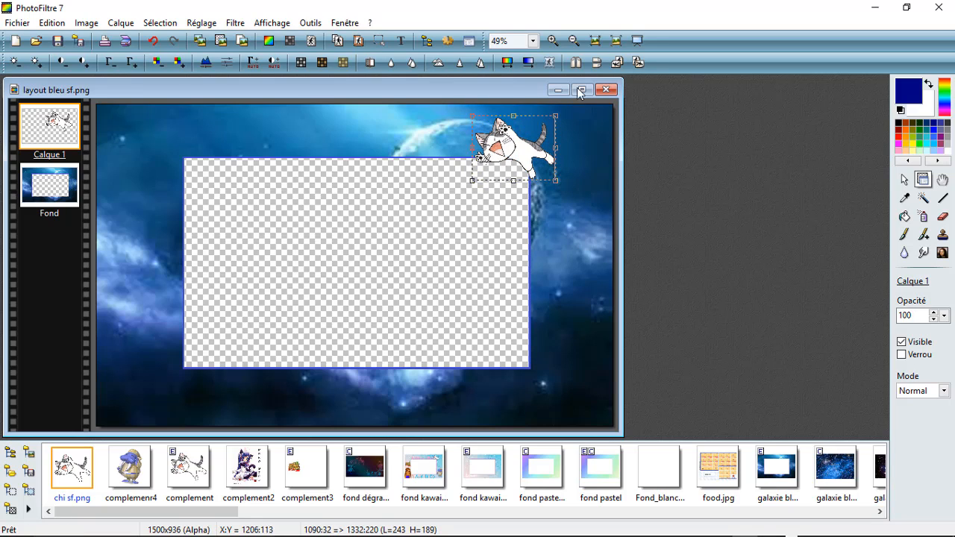
left_click_drag(555, 116, 560, 112)
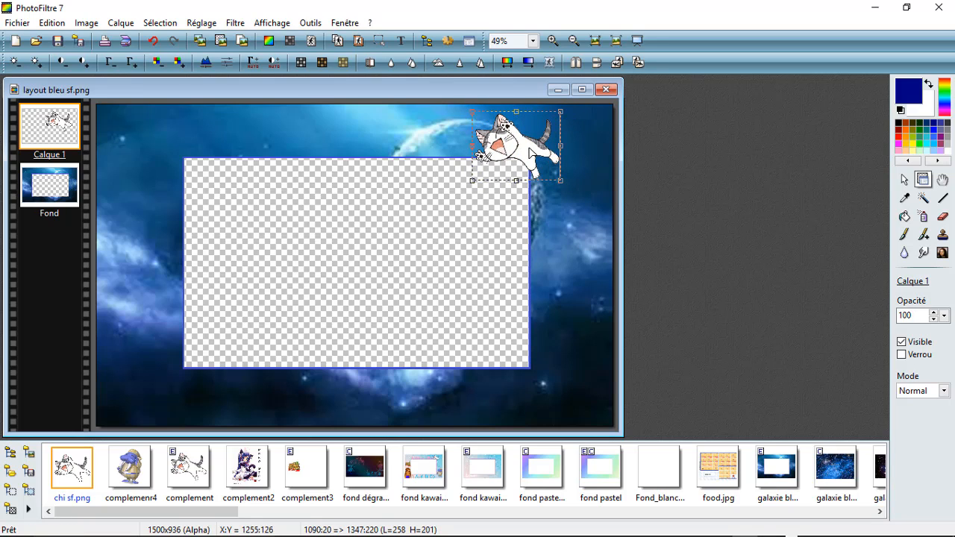
left_click_drag(479, 156, 475, 157)
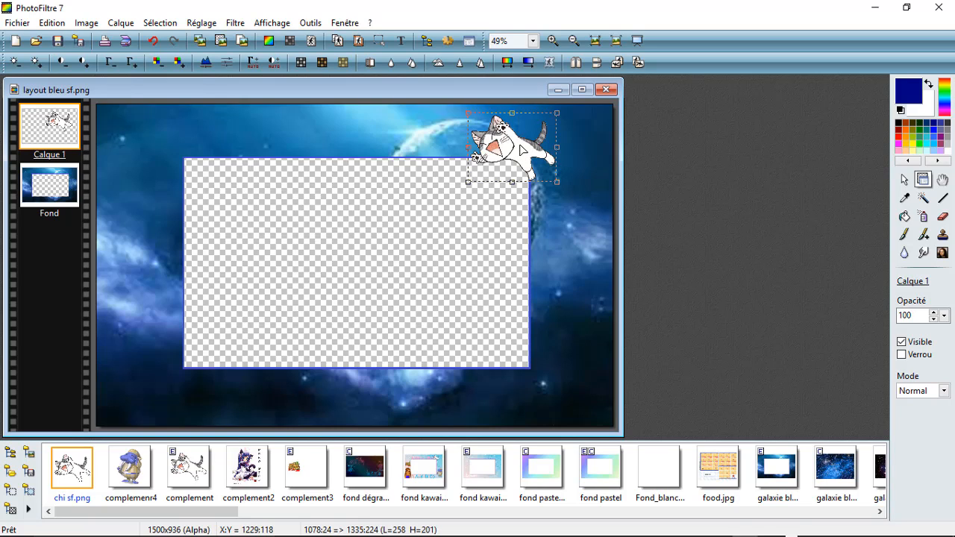
right_click(521, 146)
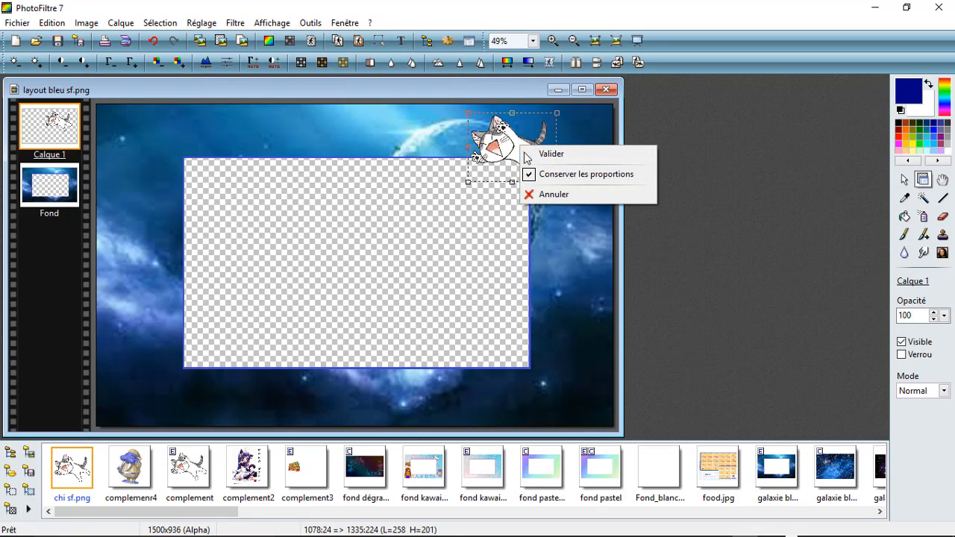
left_click(544, 155)
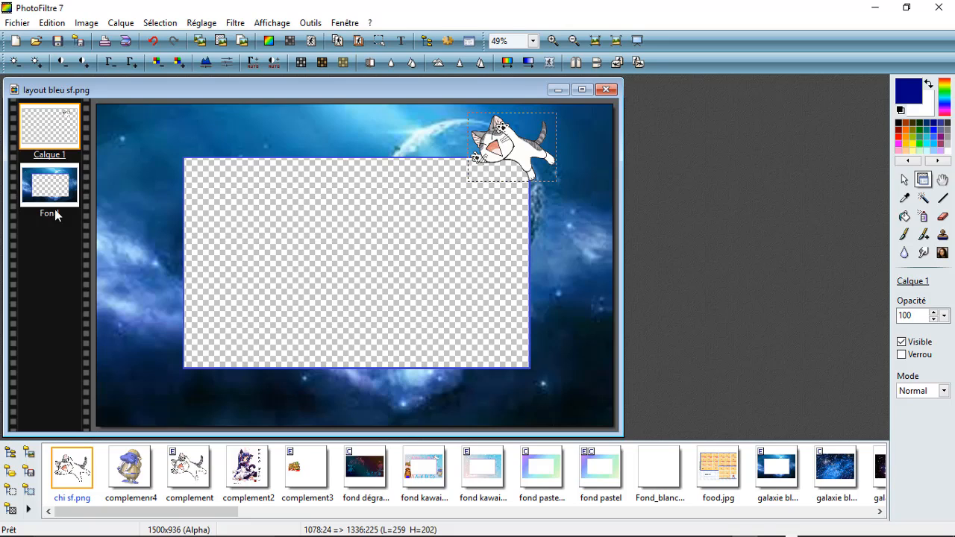
Step: Add the text "Ville acnl: BlueMoon" in dark blue as a new text layer
left_click(402, 42)
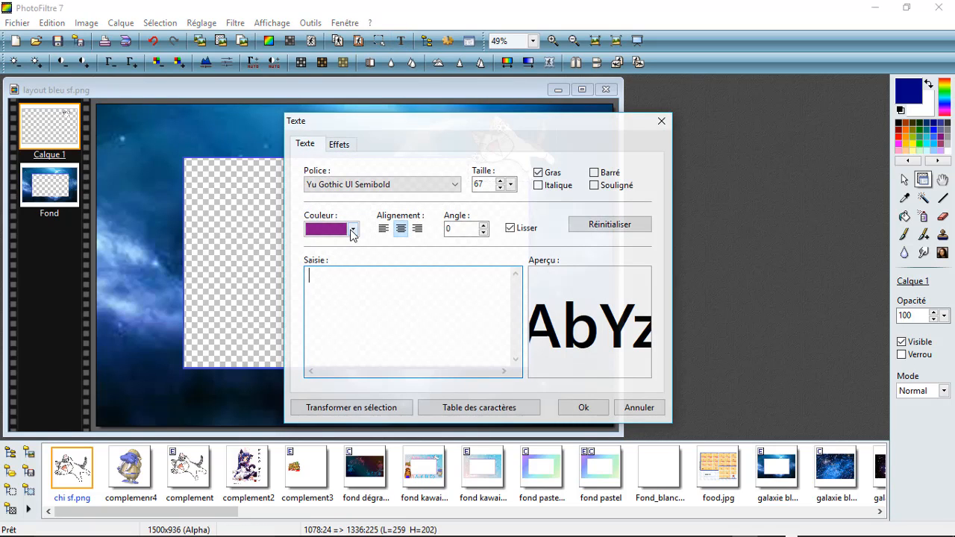
left_click(353, 231)
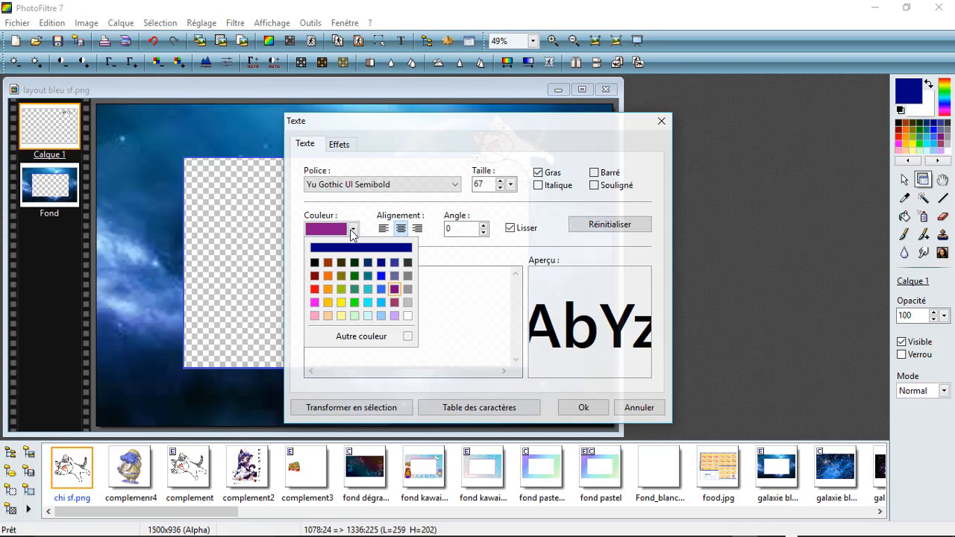
left_click(381, 264)
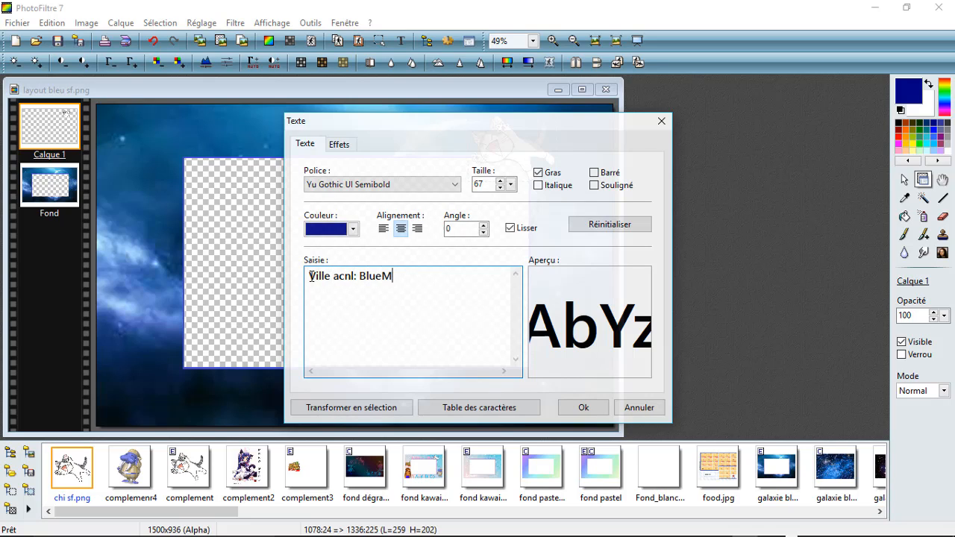
left_click(590, 409)
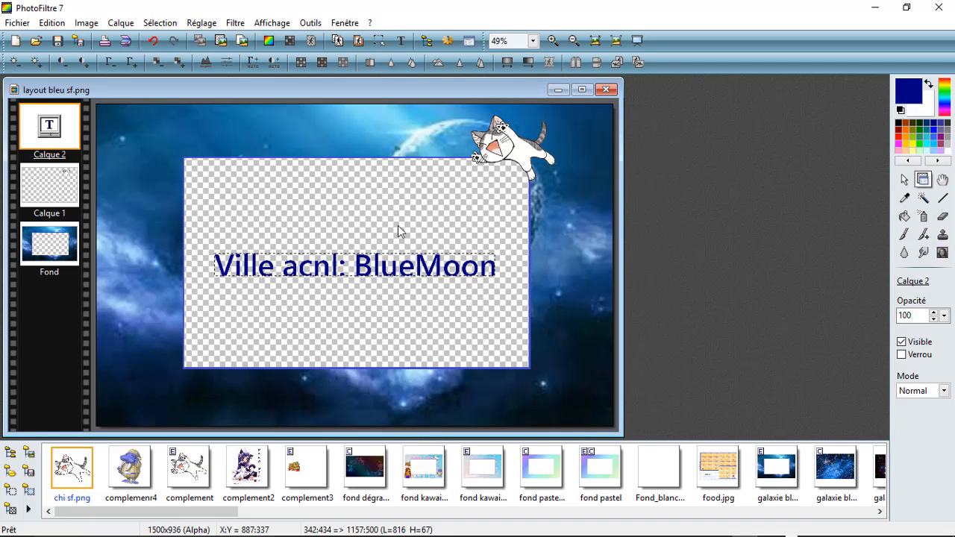
right_click(395, 231)
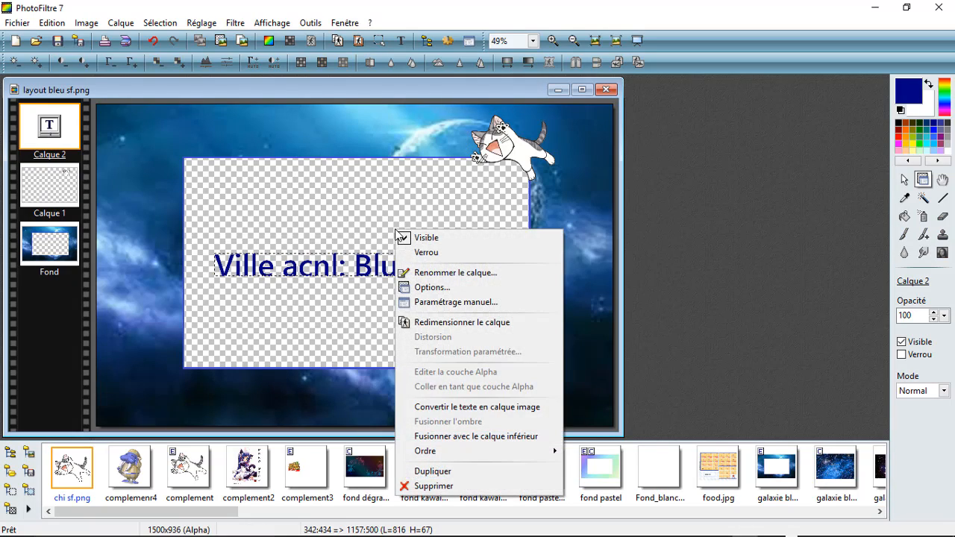
left_click(283, 227)
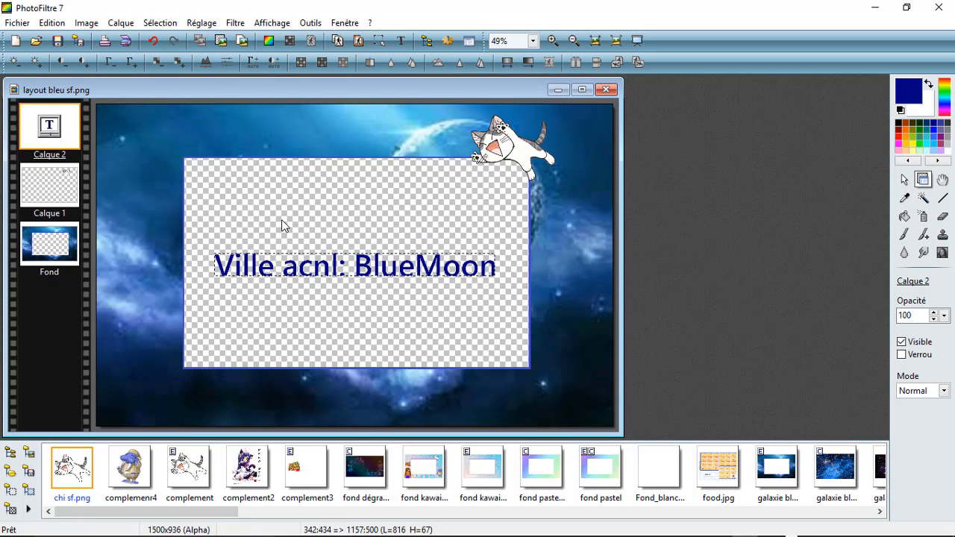
right_click(577, 262)
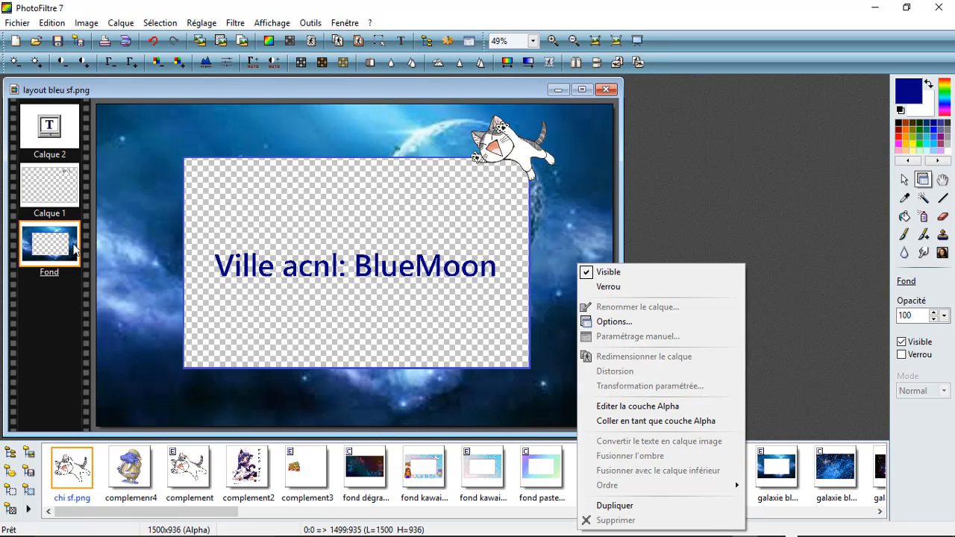
left_click(35, 139)
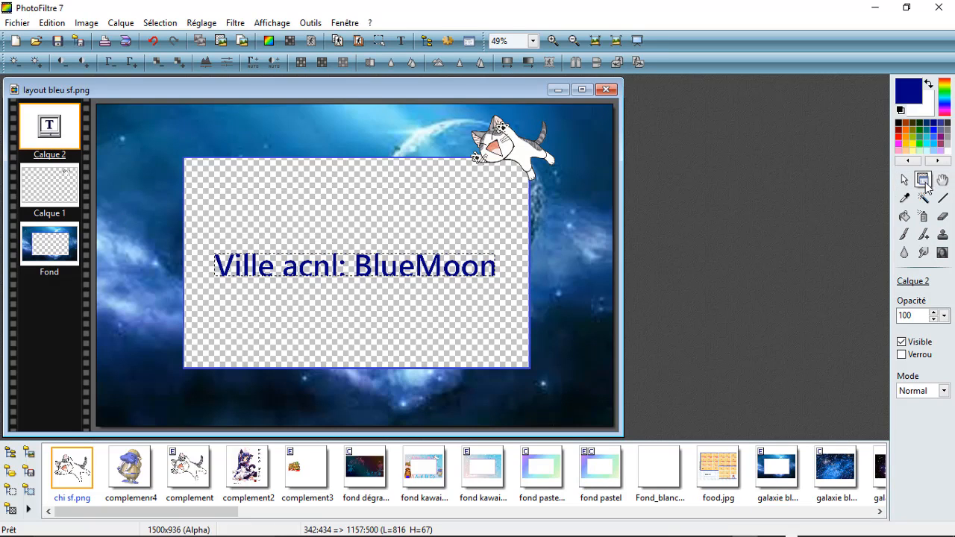
Step: Move the "Ville acnl: BlueMoon" text just above the frame's upper edge, ending beside the cat, and validate the transformation
right_click(447, 272)
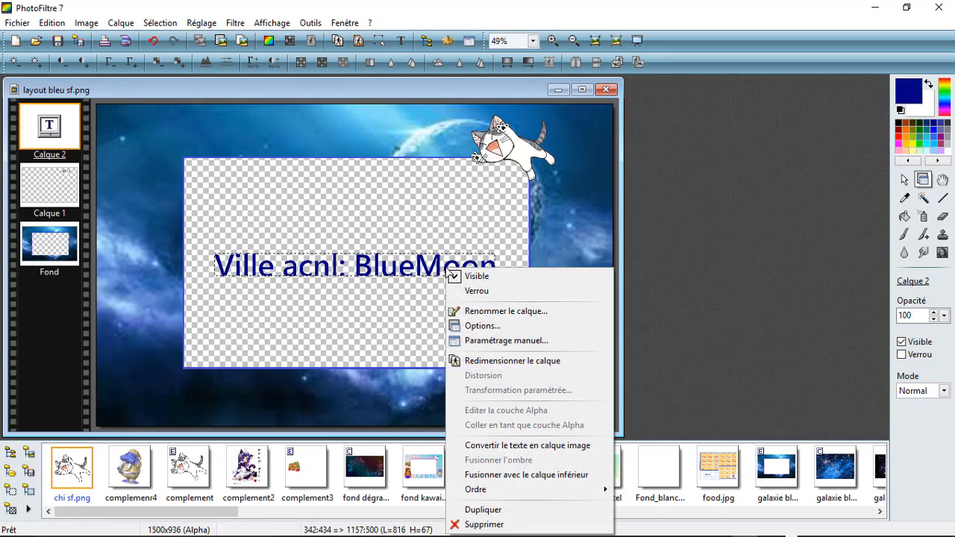
left_click(513, 362)
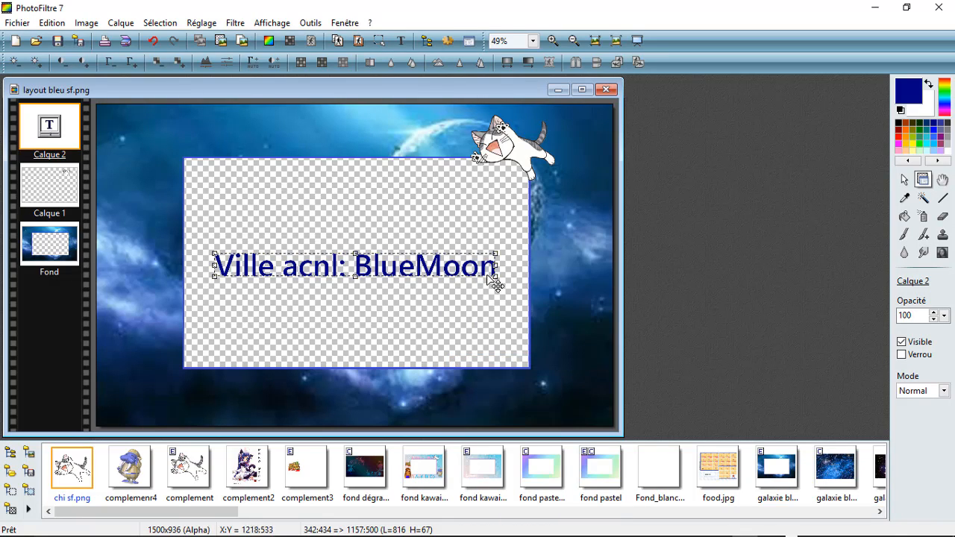
left_click_drag(365, 269, 346, 139)
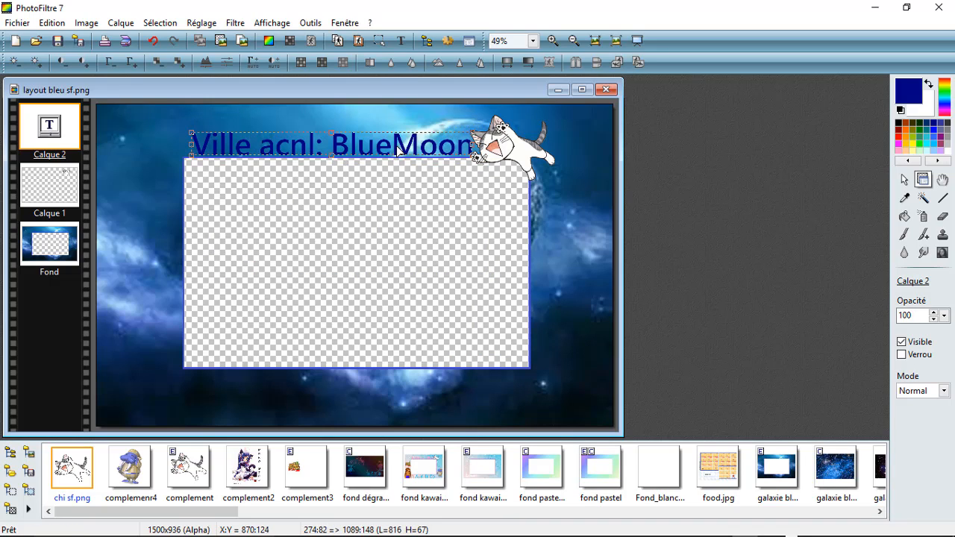
left_click_drag(400, 150, 403, 147)
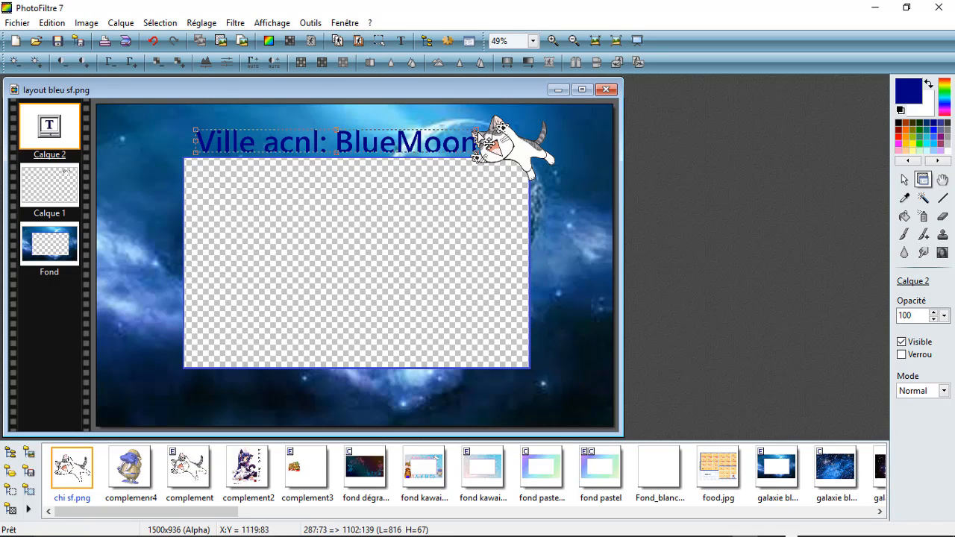
left_click_drag(476, 133, 483, 130)
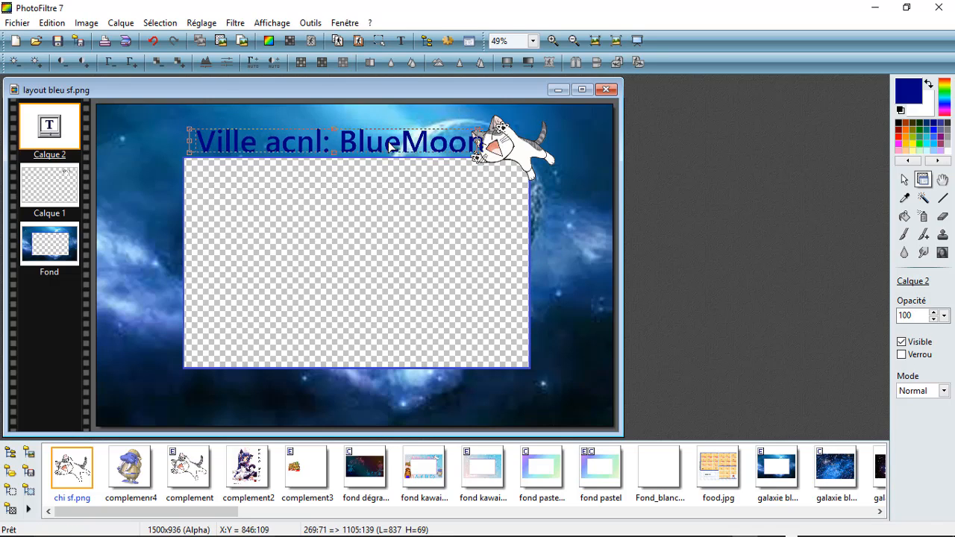
left_click_drag(398, 146, 391, 147)
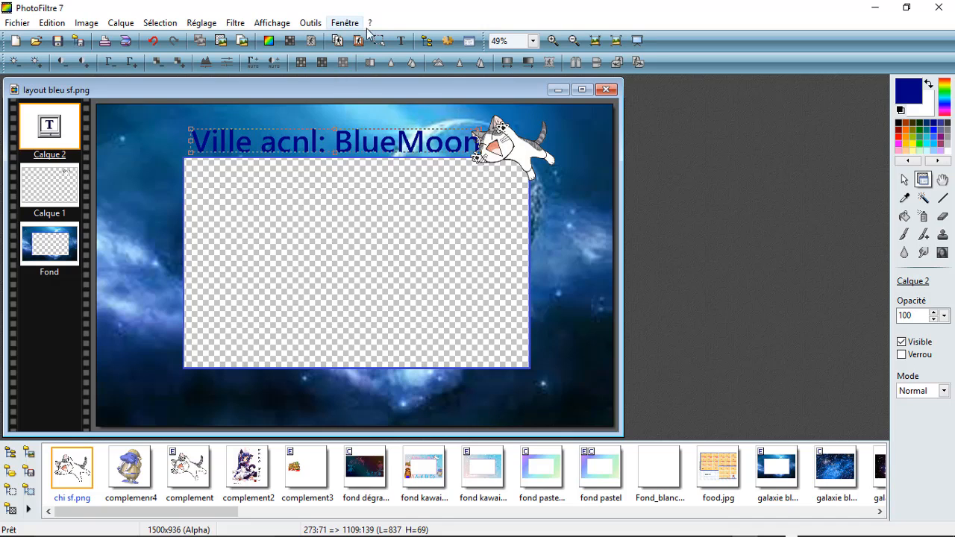
left_click(402, 39)
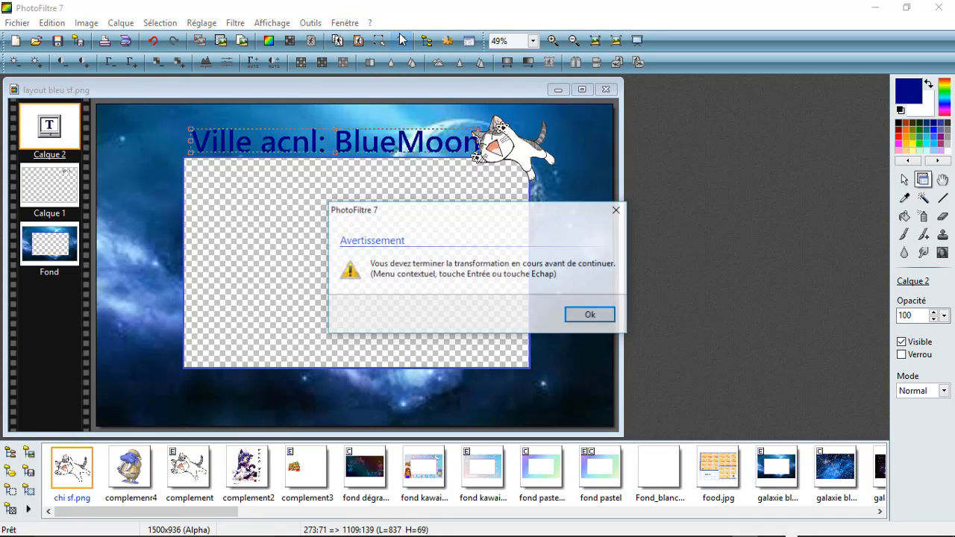
left_click(590, 315)
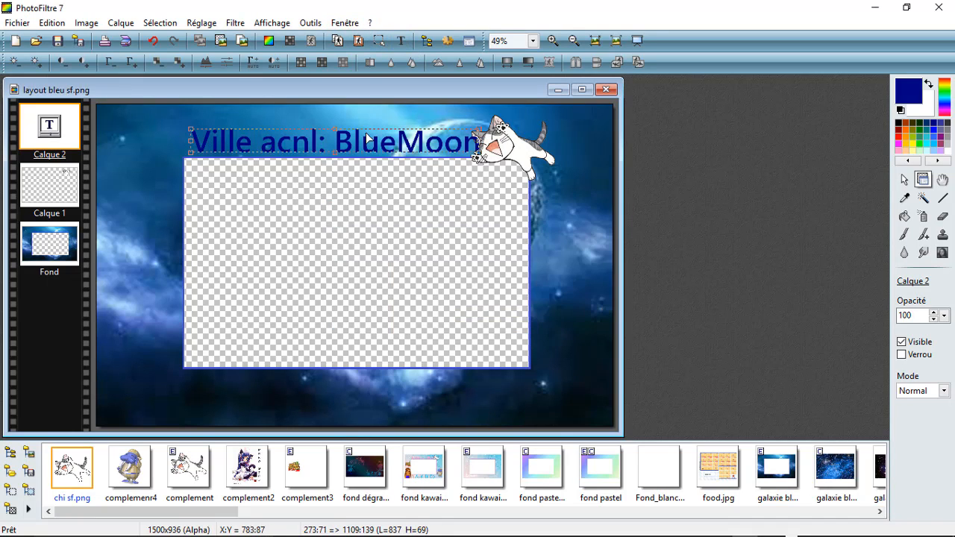
right_click(361, 146)
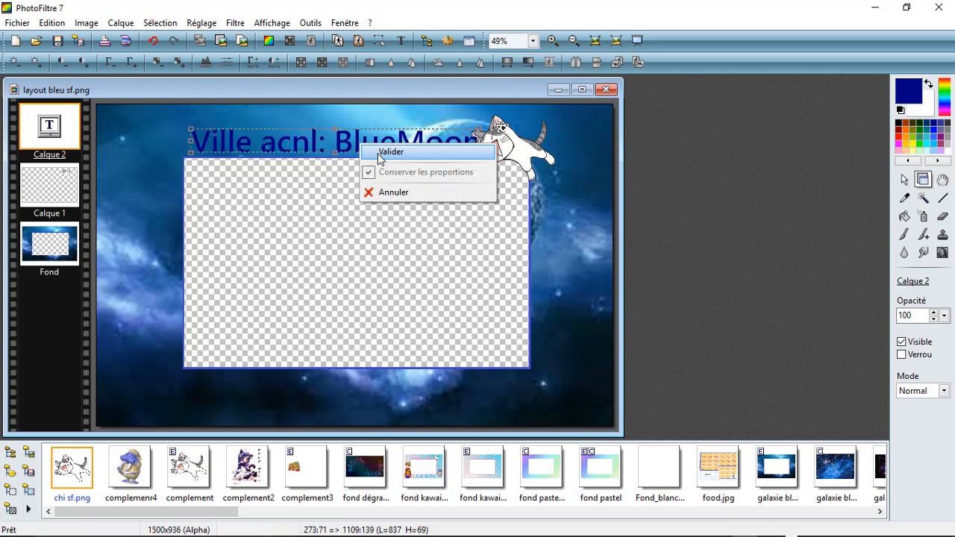
left_click(373, 152)
Step: Add the text "Auri Et Co" in purple as another text layer
left_click(401, 42)
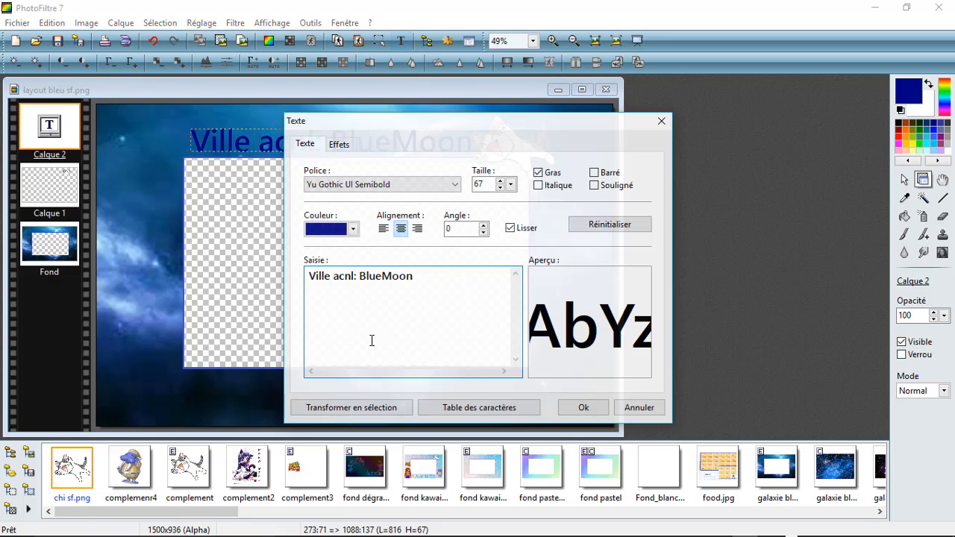
left_click(353, 229)
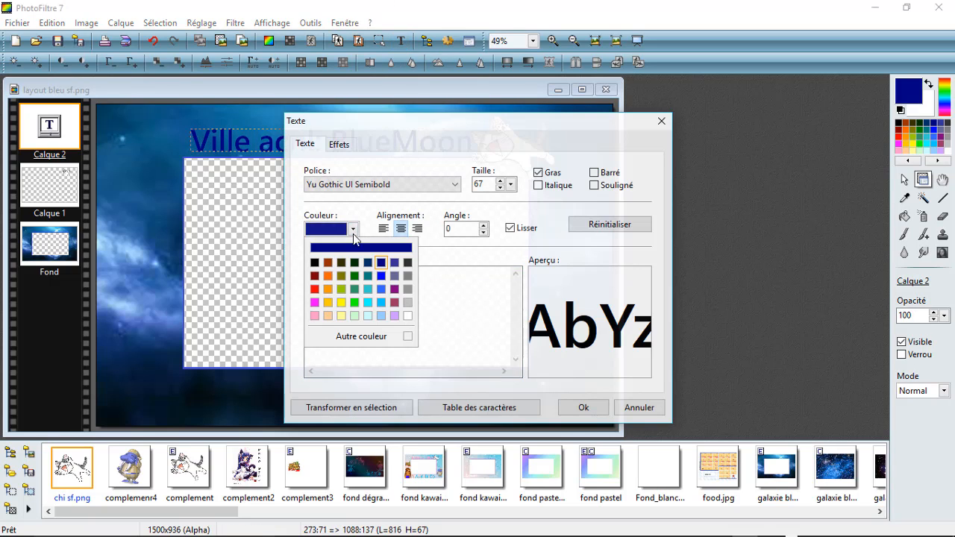
left_click(394, 289)
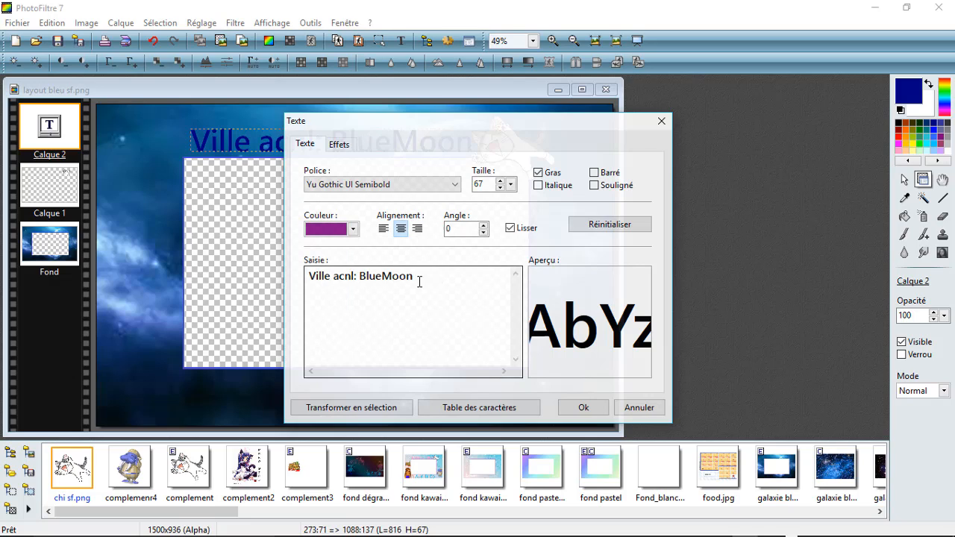
left_click_drag(437, 274, 311, 276)
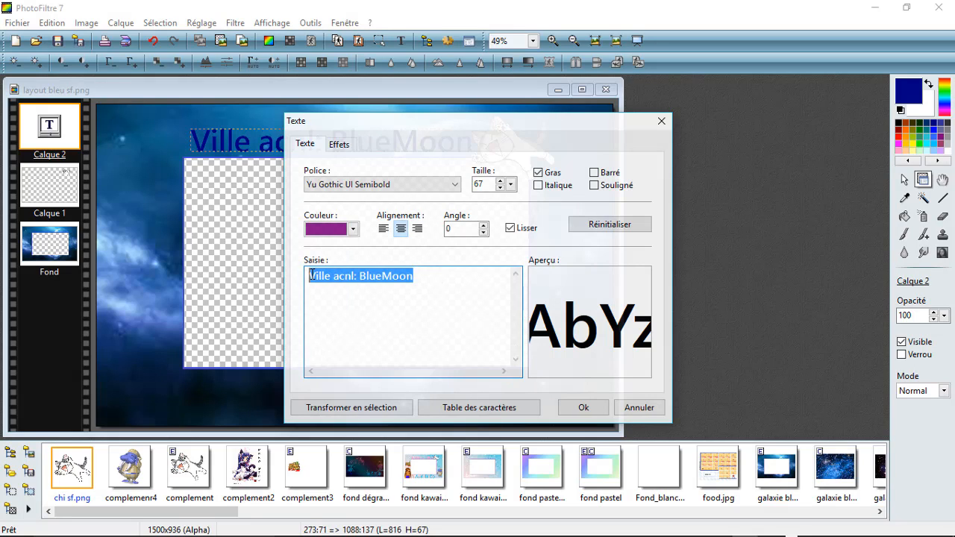
type("Auri Et Co")
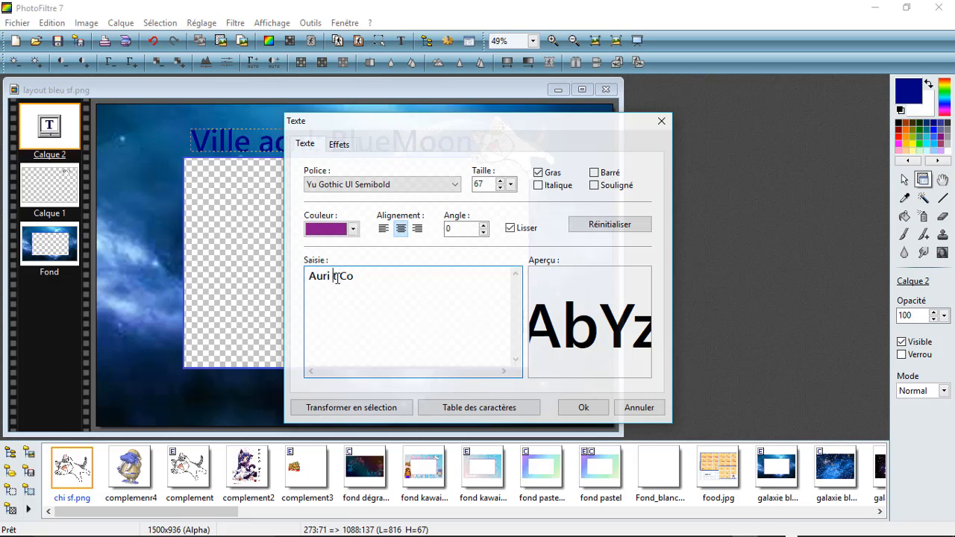
left_click(584, 408)
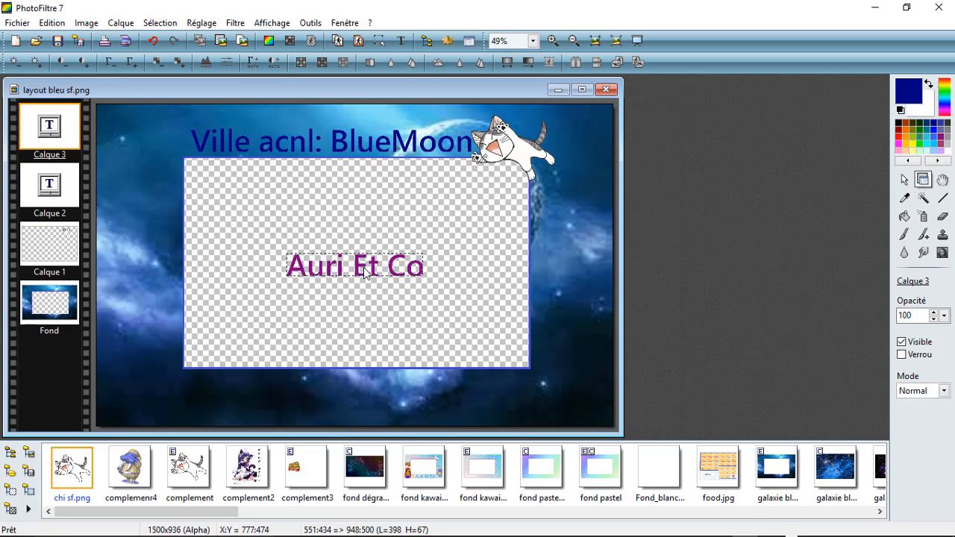
Step: Enlarge the "Auri Et Co" text layer to about 640 × 107 px, centre it below the frame and validate the transformation
right_click(360, 274)
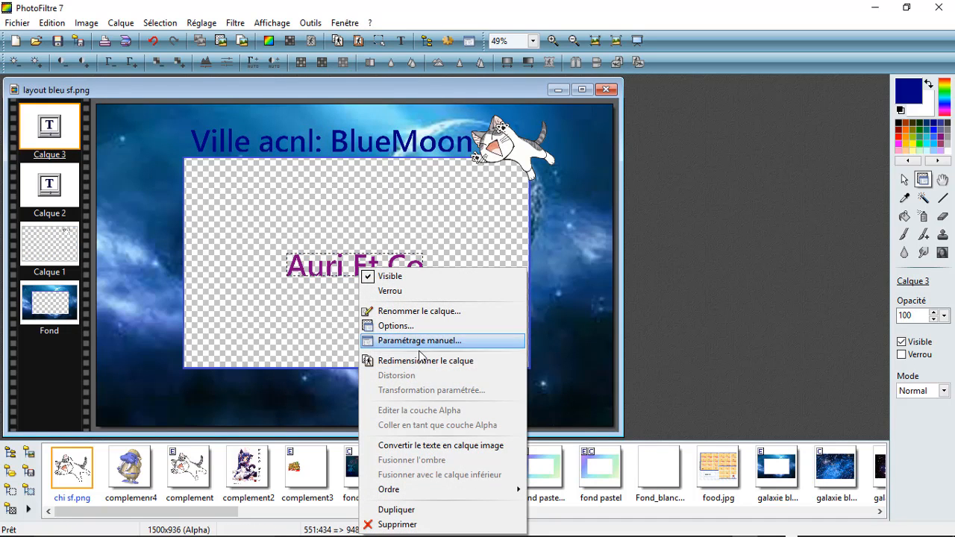
left_click(423, 361)
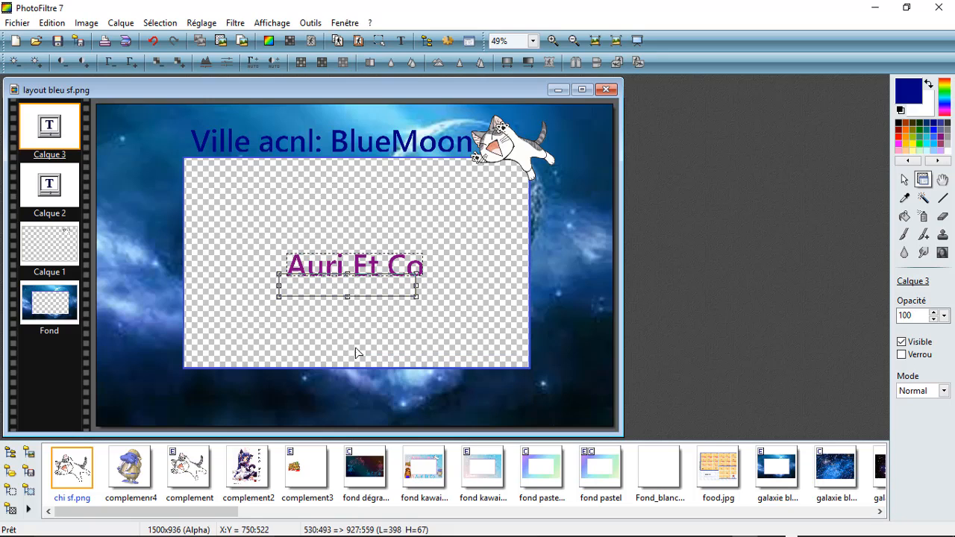
left_click_drag(350, 385, 350, 385)
left_click_drag(411, 400, 494, 412)
left_click_drag(432, 404, 419, 401)
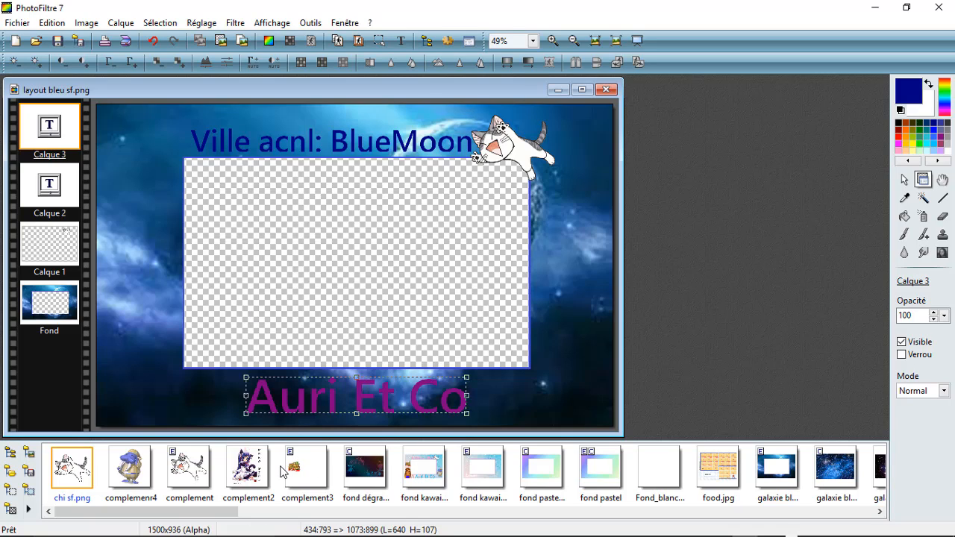
right_click(361, 393)
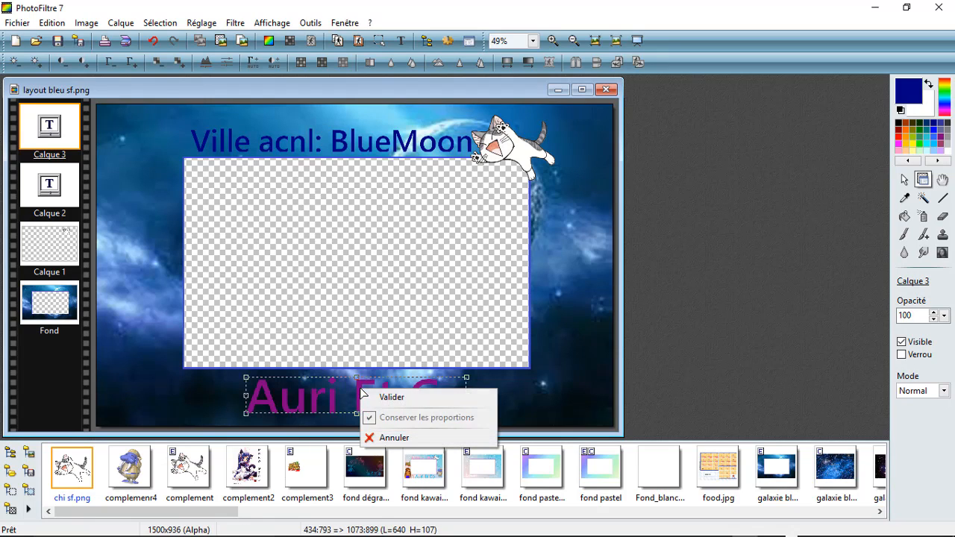
left_click(388, 397)
left_click(302, 478)
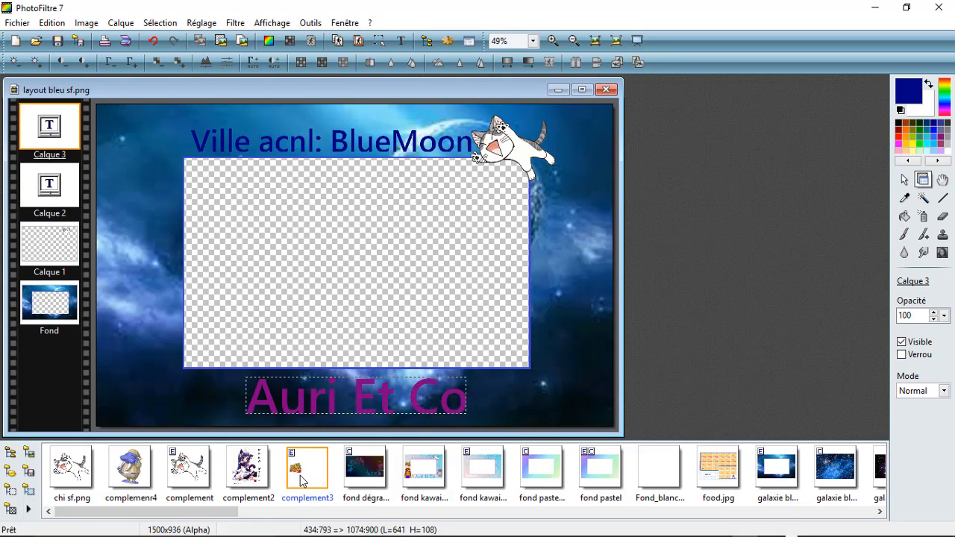
left_click_drag(303, 481, 199, 217)
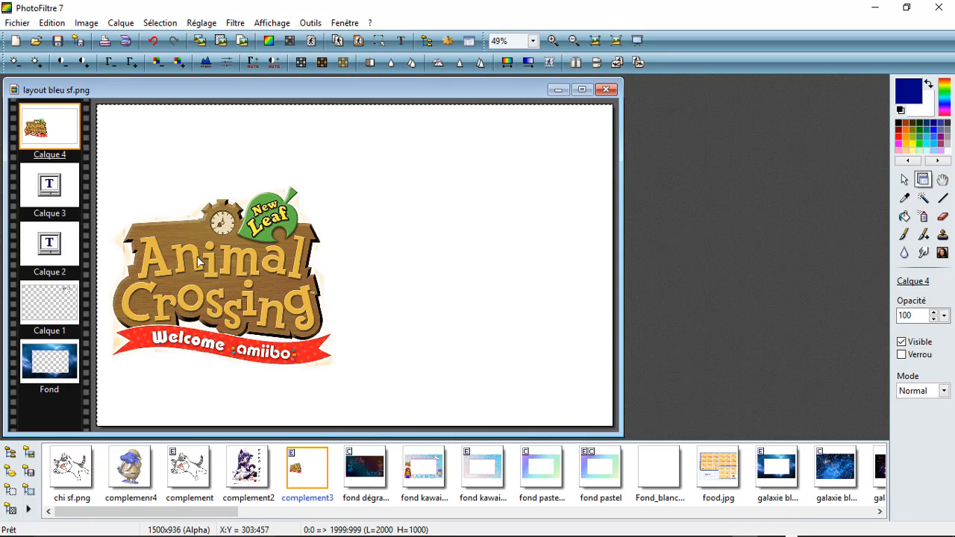
left_click_drag(216, 290, 286, 291)
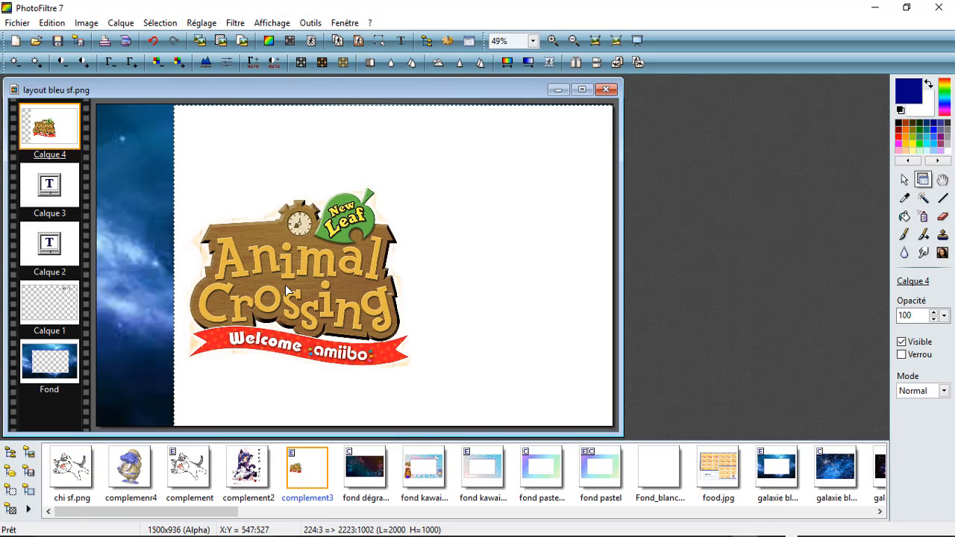
right_click(286, 291)
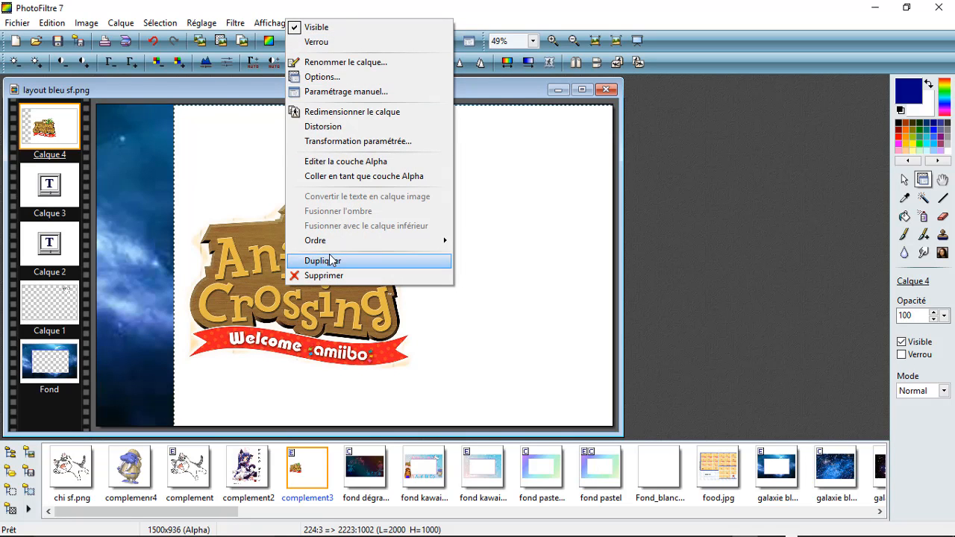
left_click(319, 276)
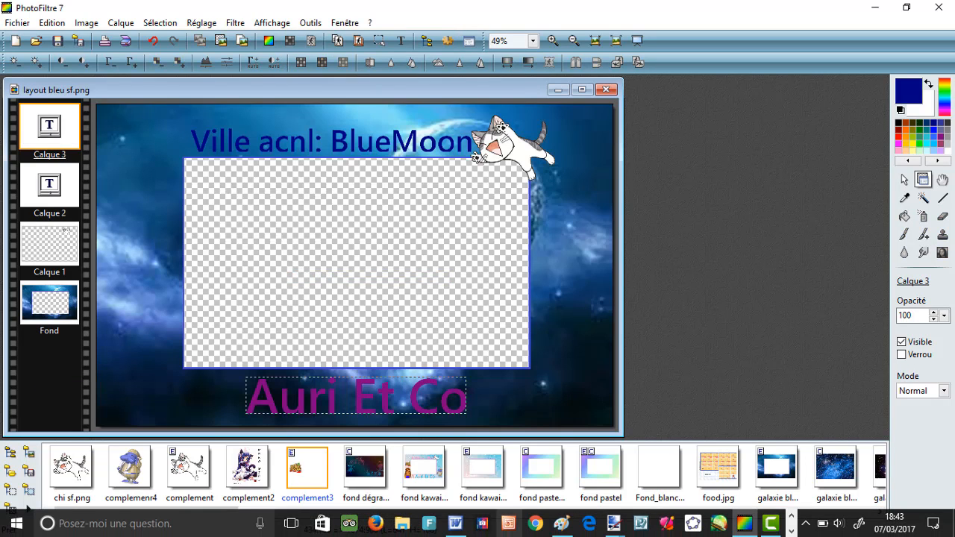
Step: Switch to paint.net, open the complement3 image and erase its white background with the magic wand
left_click(612, 524)
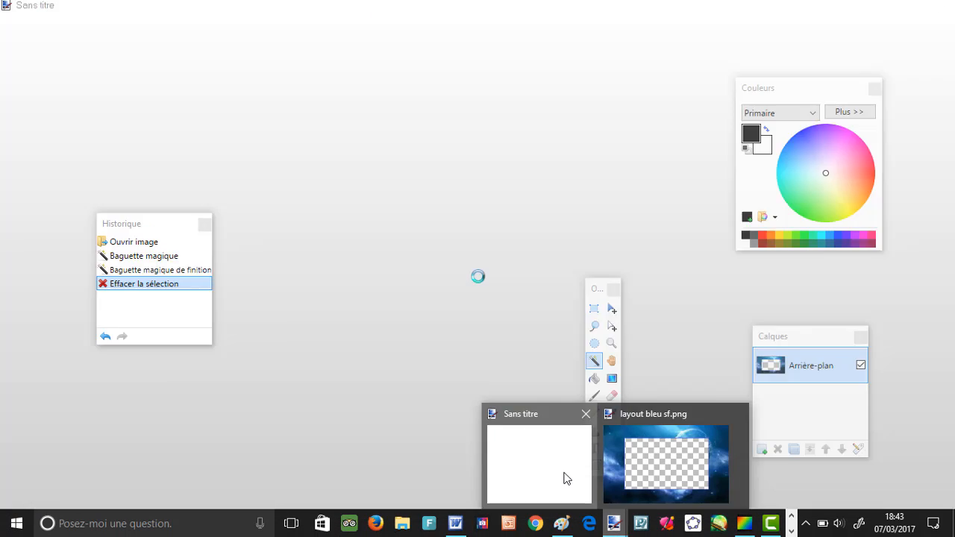
left_click(565, 478)
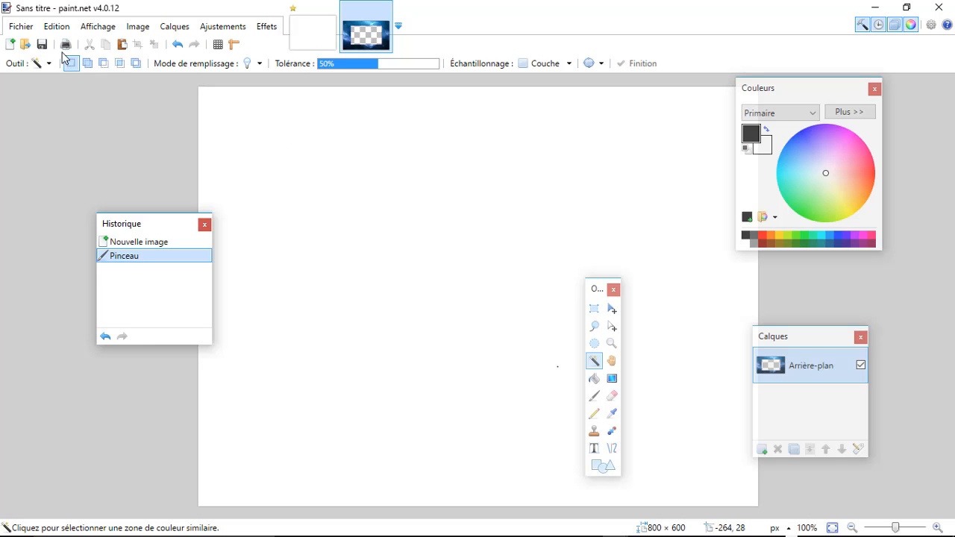
left_click(27, 45)
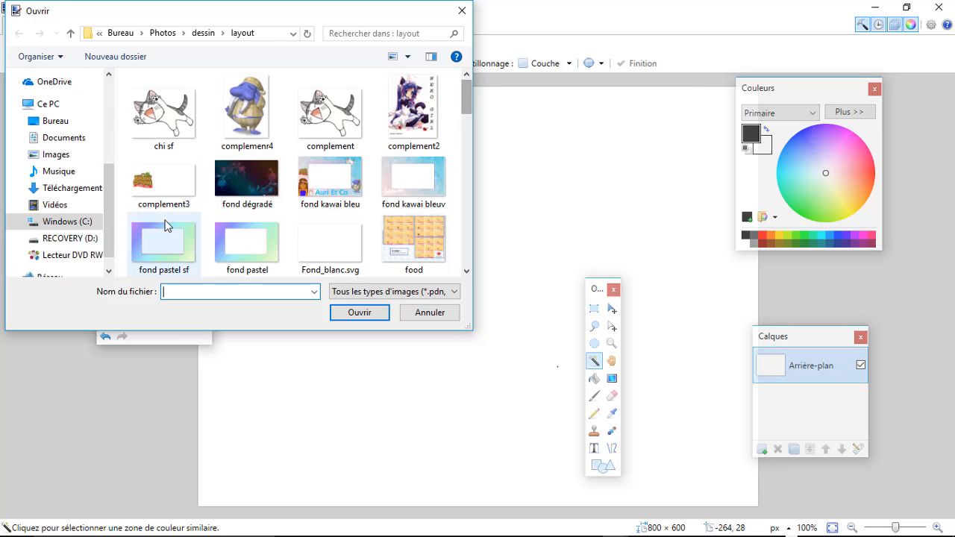
double_click(172, 190)
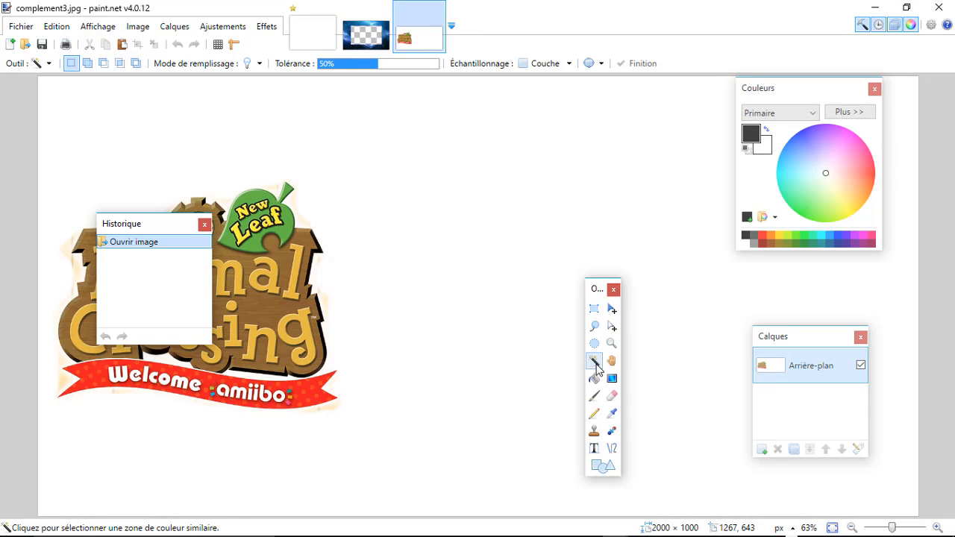
left_click(484, 214)
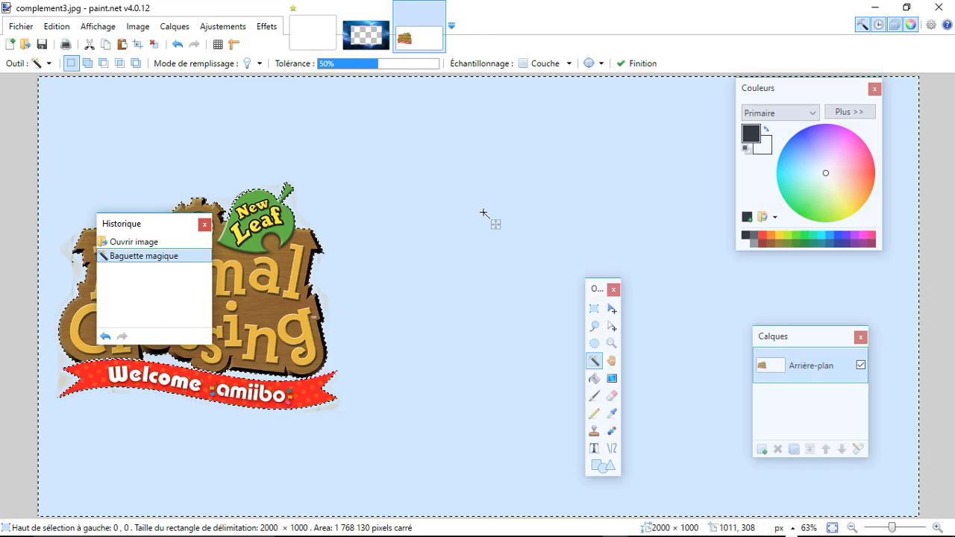
key("Delete")
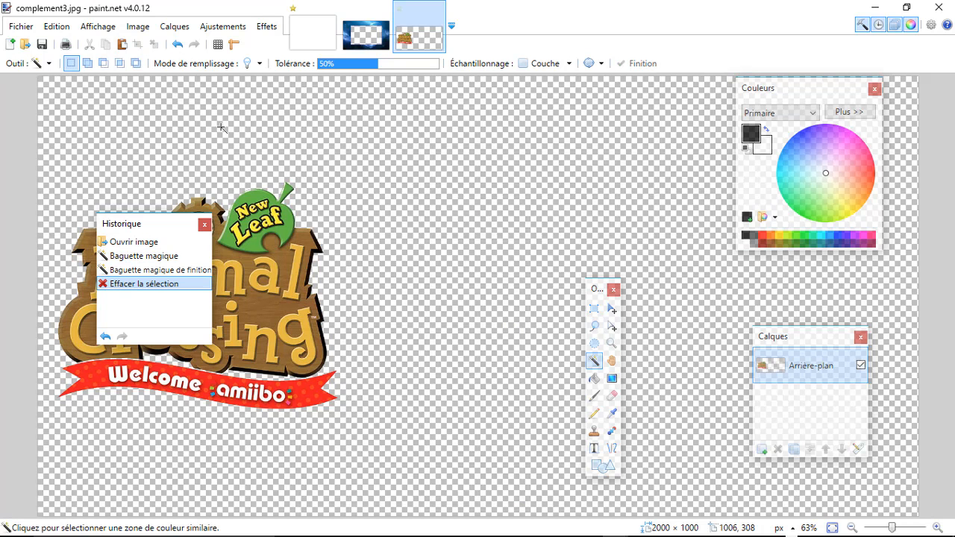
Step: Save the cut-out logo as a PNG named "complement3 sf" with automatic colour depth detection
left_click(21, 27)
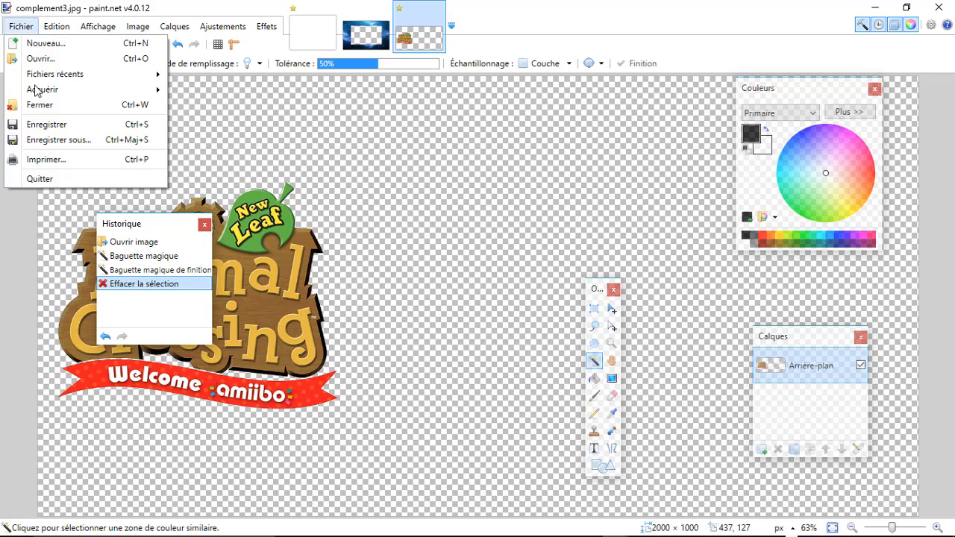
left_click(68, 143)
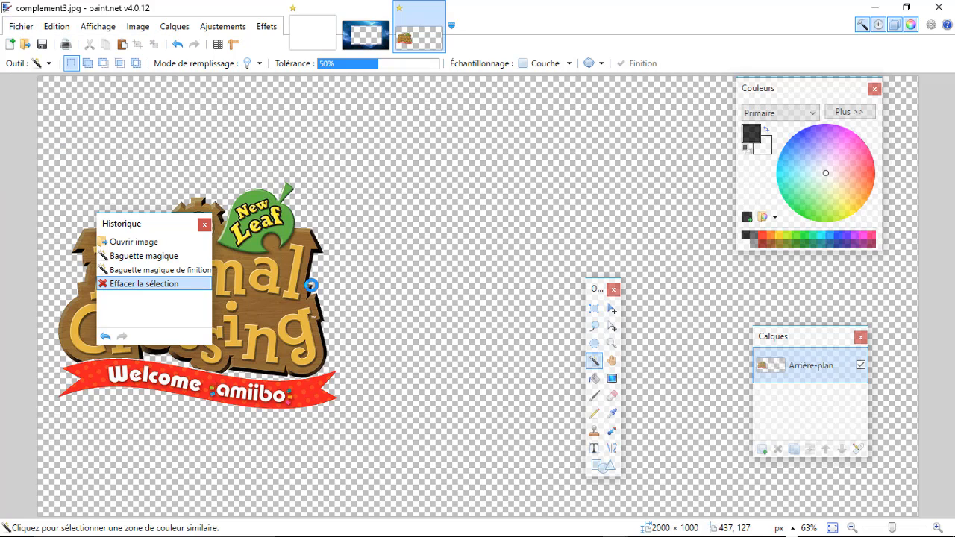
left_click(189, 263)
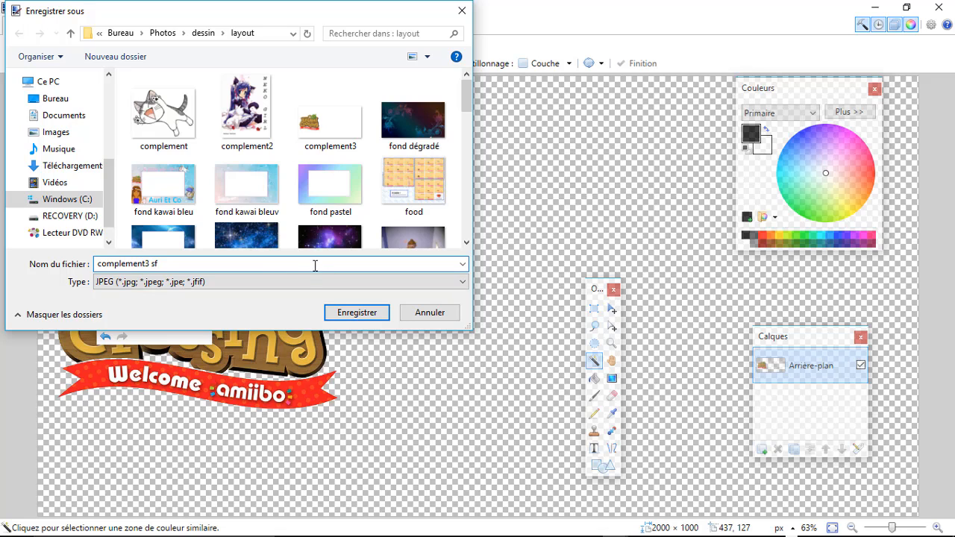
left_click(461, 281)
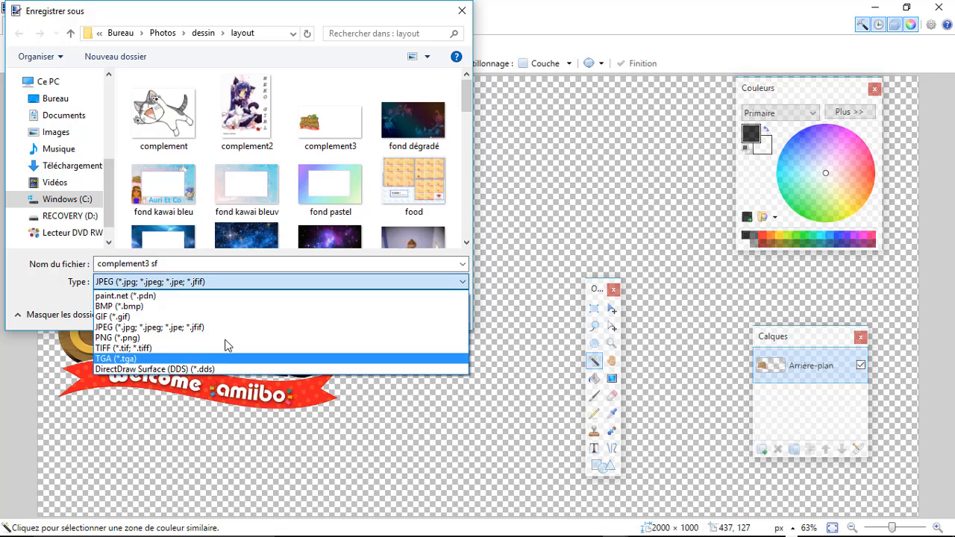
left_click(227, 338)
left_click(359, 317)
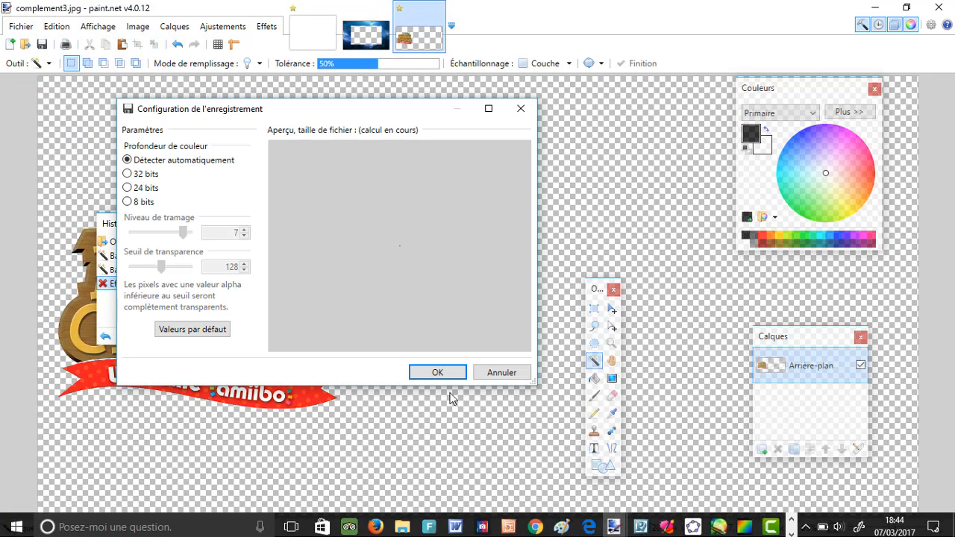
left_click(437, 372)
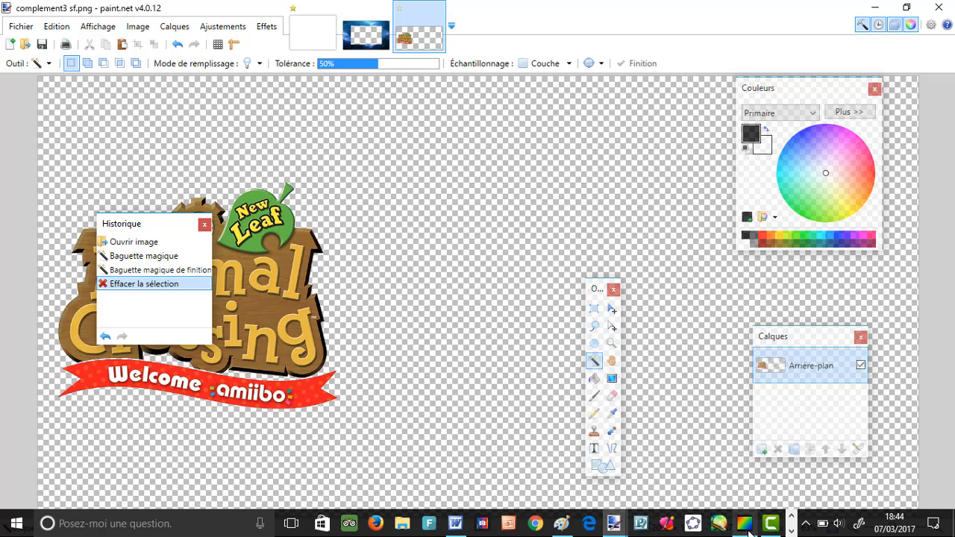
Step: Switch back to PhotoFiltre 7, refresh the image explorer and add the transparent complement3 sf logo to the layout as a new layer
left_click(746, 524)
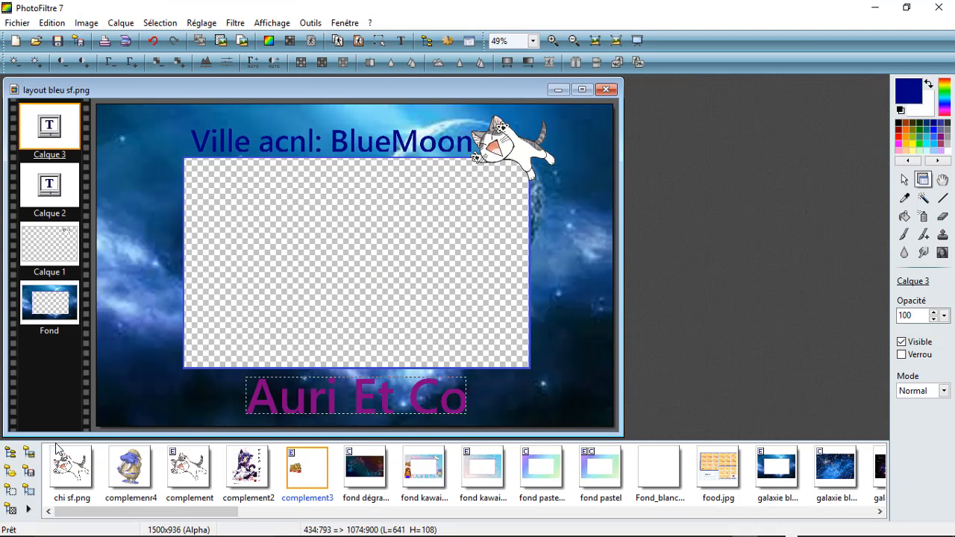
left_click(29, 471)
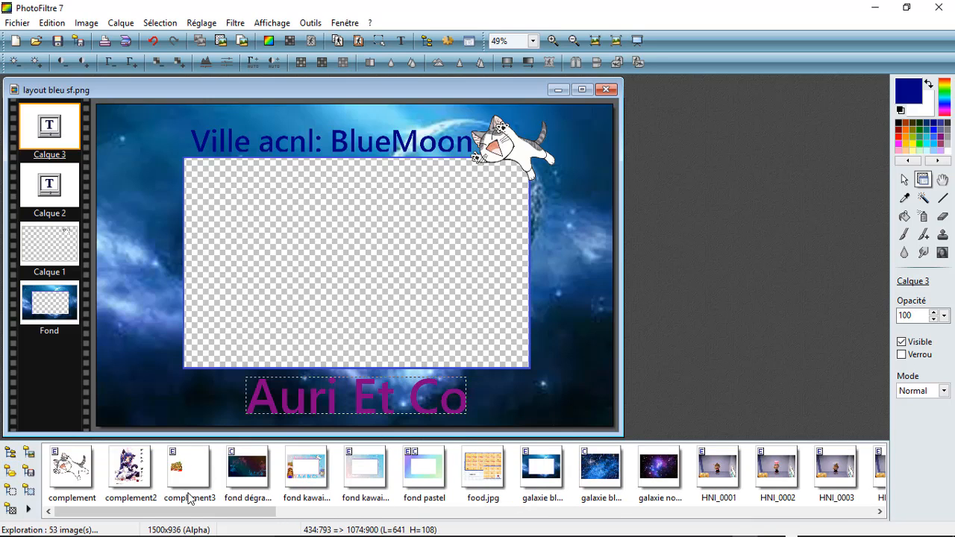
left_click_drag(198, 478, 237, 359)
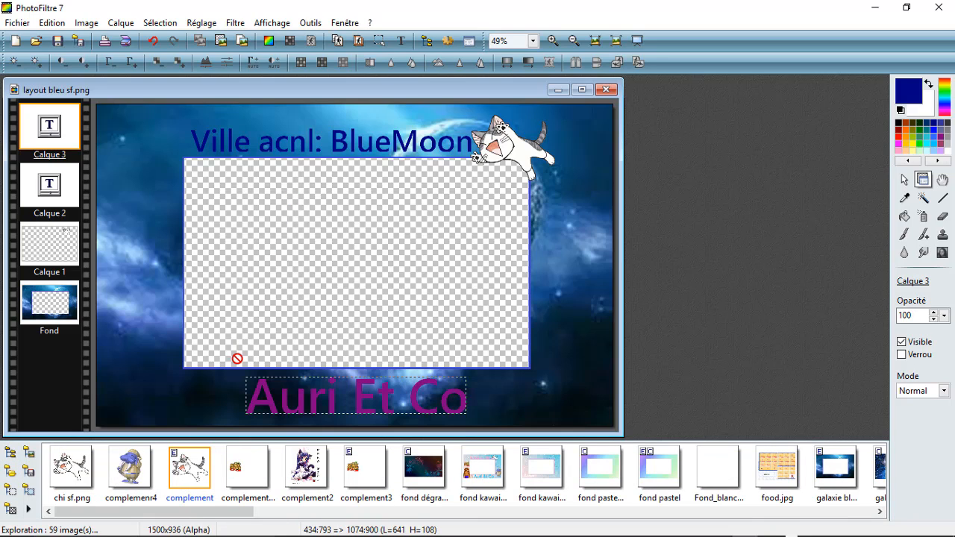
left_click_drag(193, 501, 240, 468)
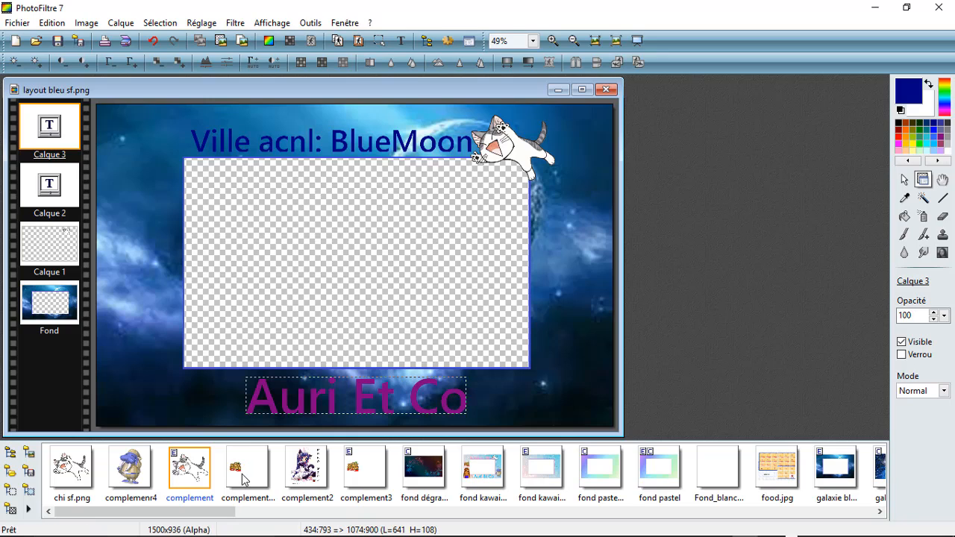
left_click(254, 480)
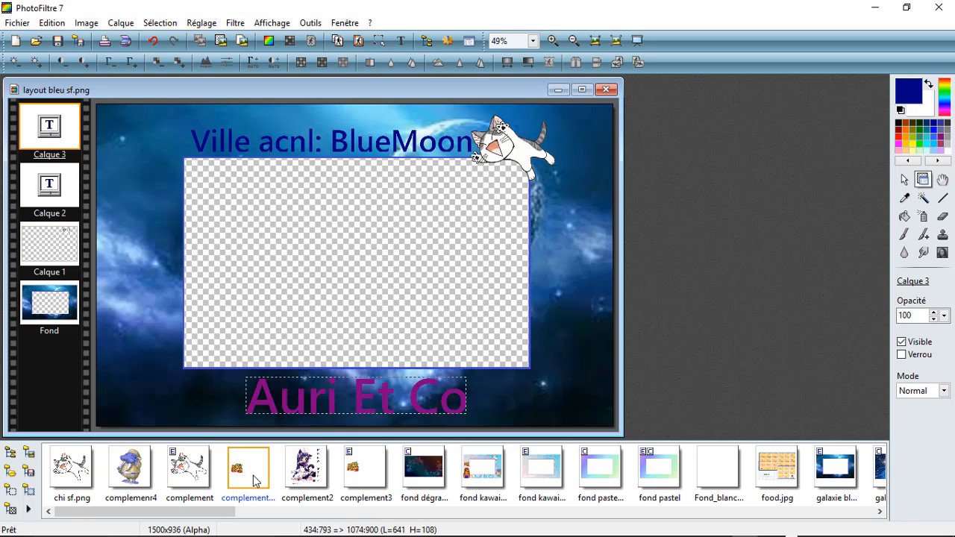
left_click_drag(289, 239, 289, 241)
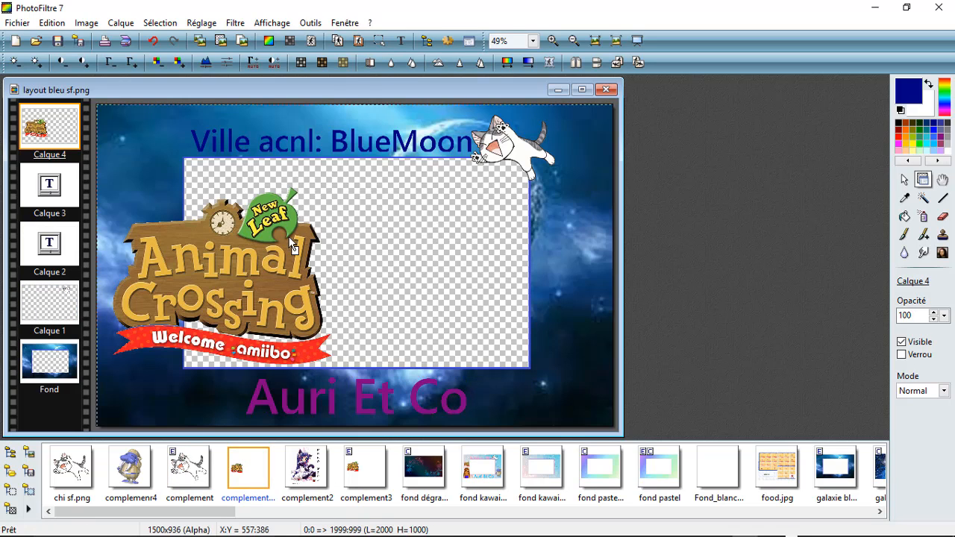
Step: Shrink the Animal Crossing logo layer proportionally to about 941 × 471 px, place the logo over the frame's left edge and validate
right_click(217, 265)
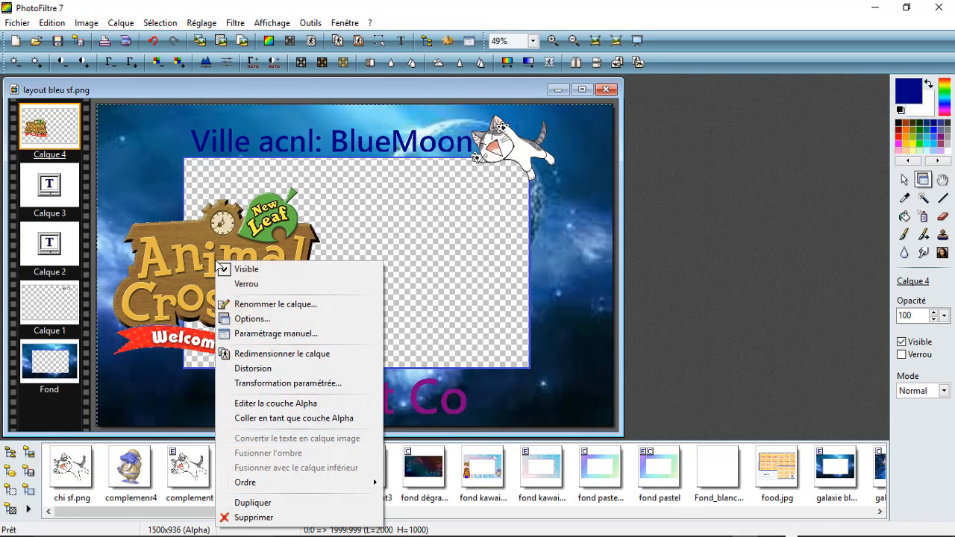
left_click(295, 361)
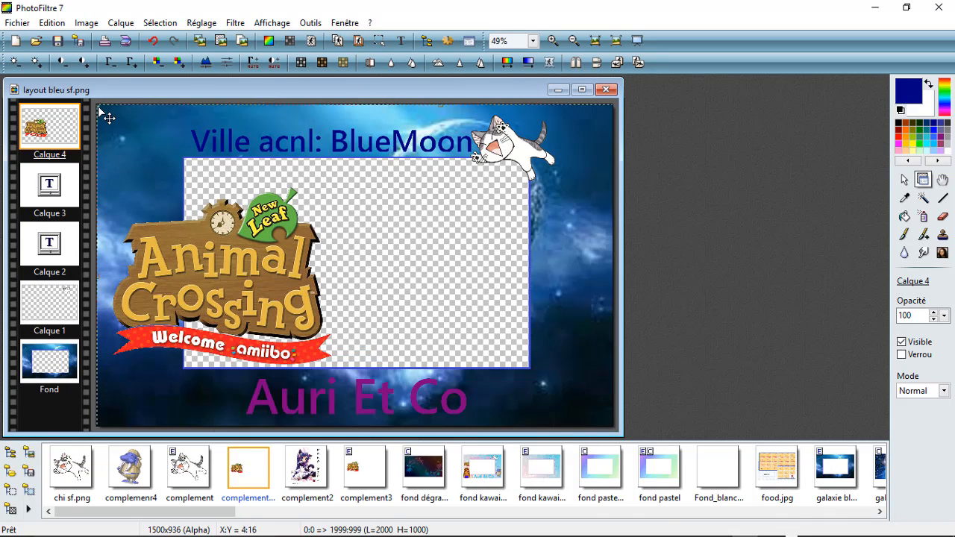
left_click_drag(230, 223, 623, 336)
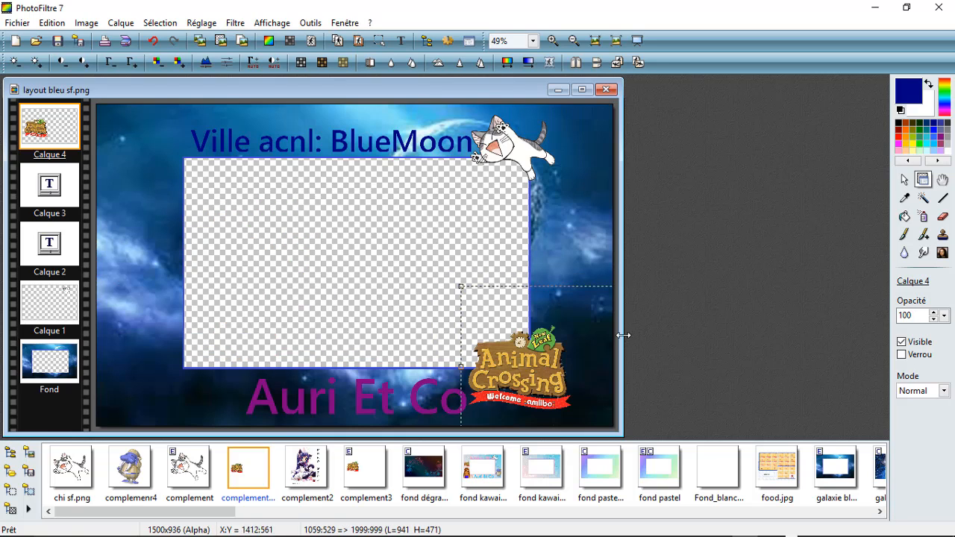
left_click_drag(526, 374, 155, 239)
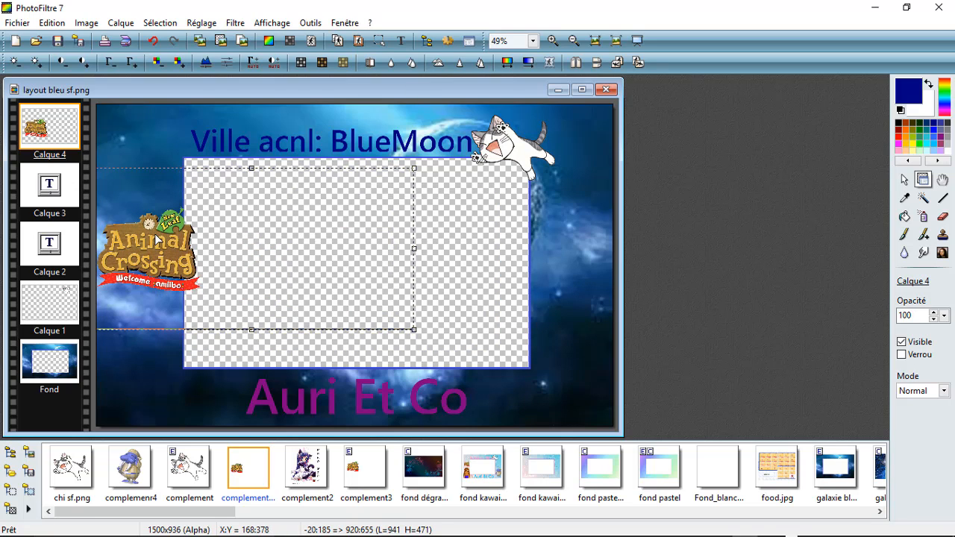
right_click(152, 254)
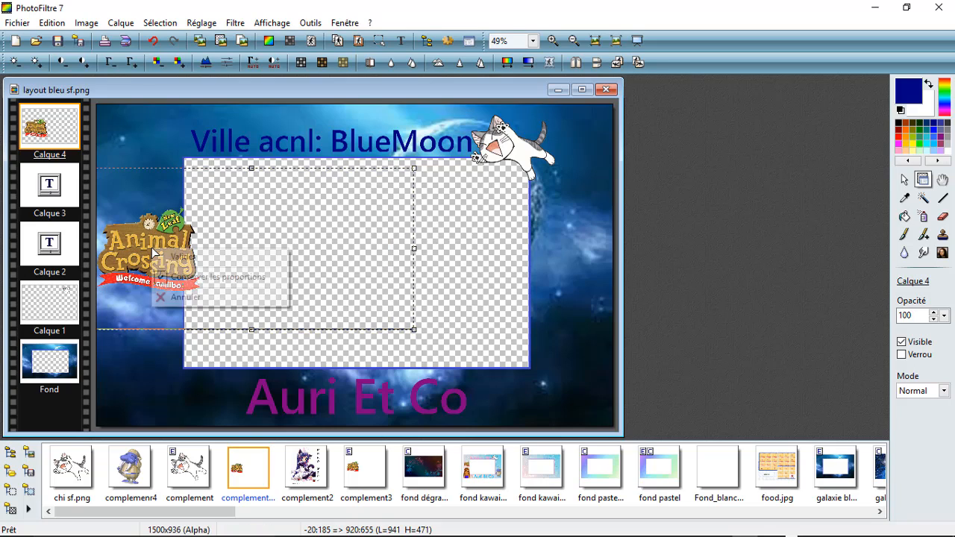
left_click(191, 255)
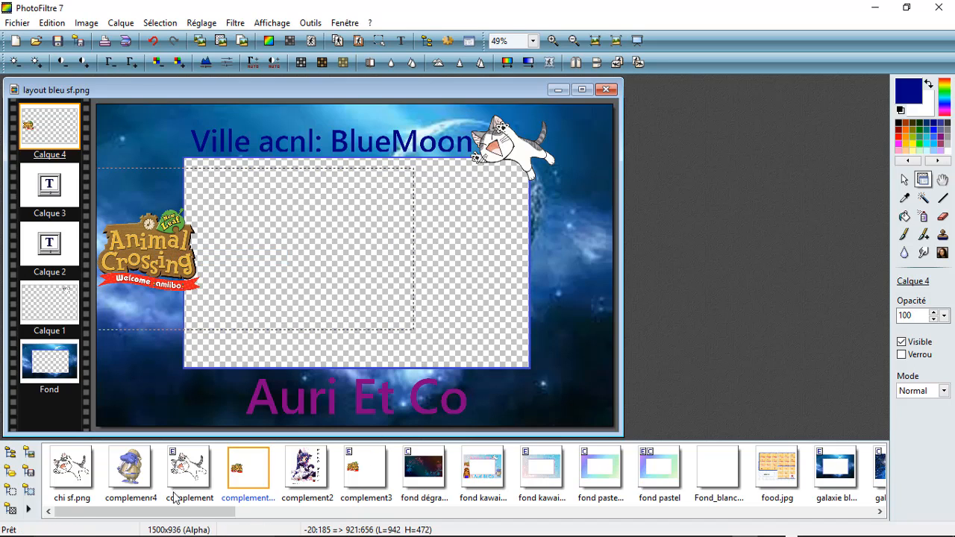
Step: Find moi.png in the image explorer and add it to the layout as a new layer
left_click_drag(192, 512, 548, 525)
left_click_drag(800, 534, 832, 535)
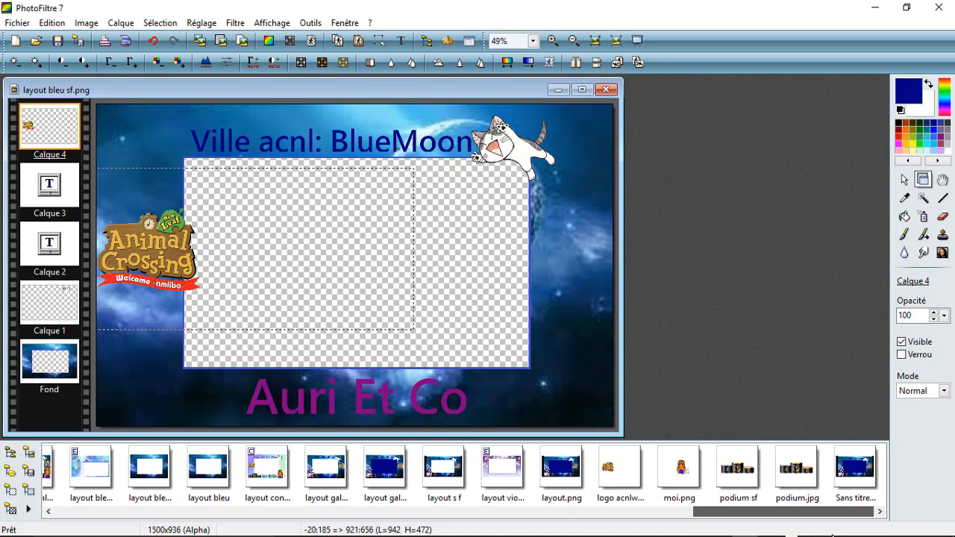
left_click(676, 474)
left_click_drag(533, 331, 533, 331)
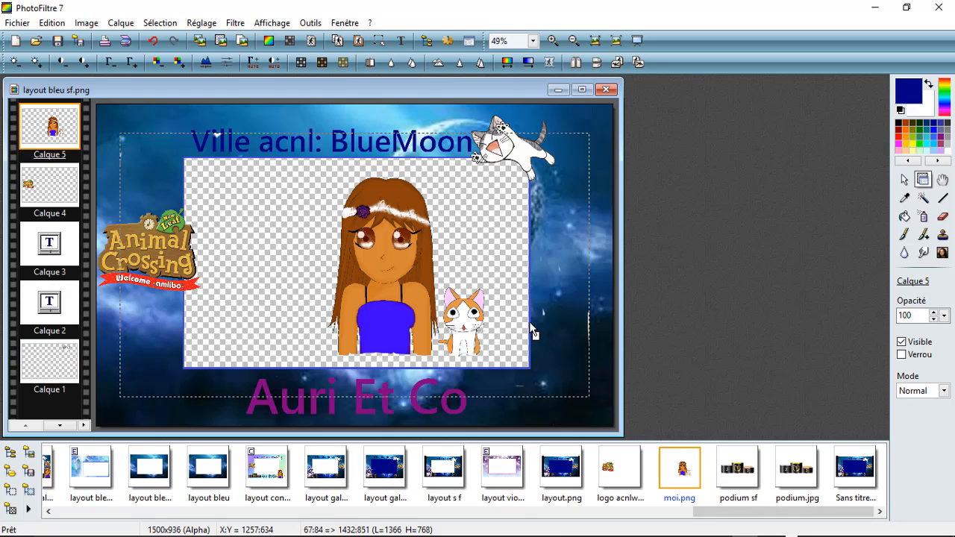
Step: Shrink the girl-and-cat layer proportionally to about 1141 × 642 px, place the characters over the frame's lower-right corner and validate
right_click(389, 291)
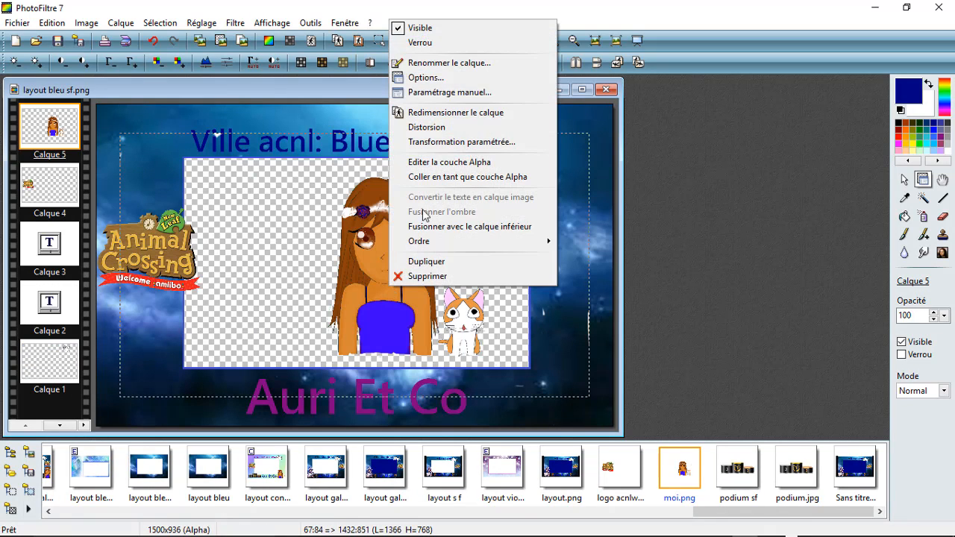
left_click(469, 114)
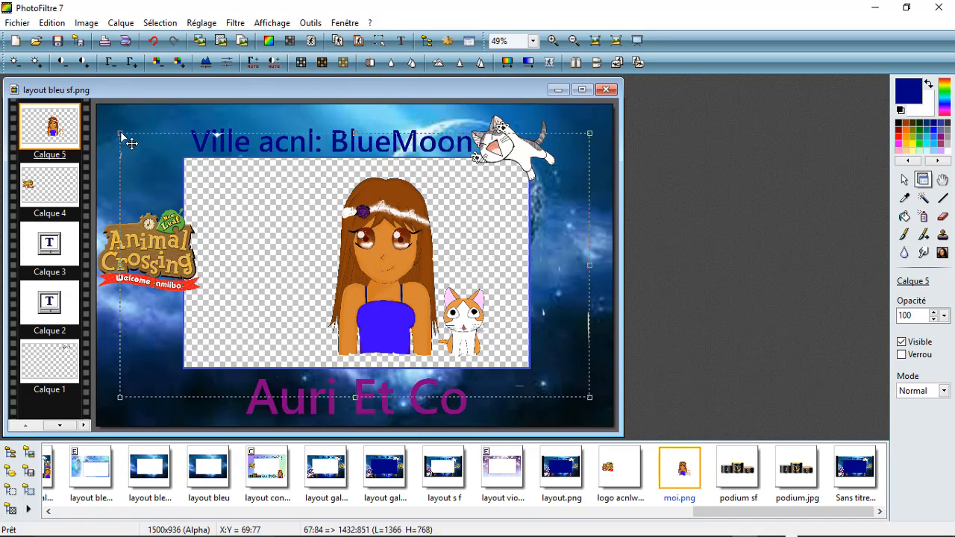
left_click_drag(123, 137, 276, 222)
left_click_drag(476, 325, 539, 352)
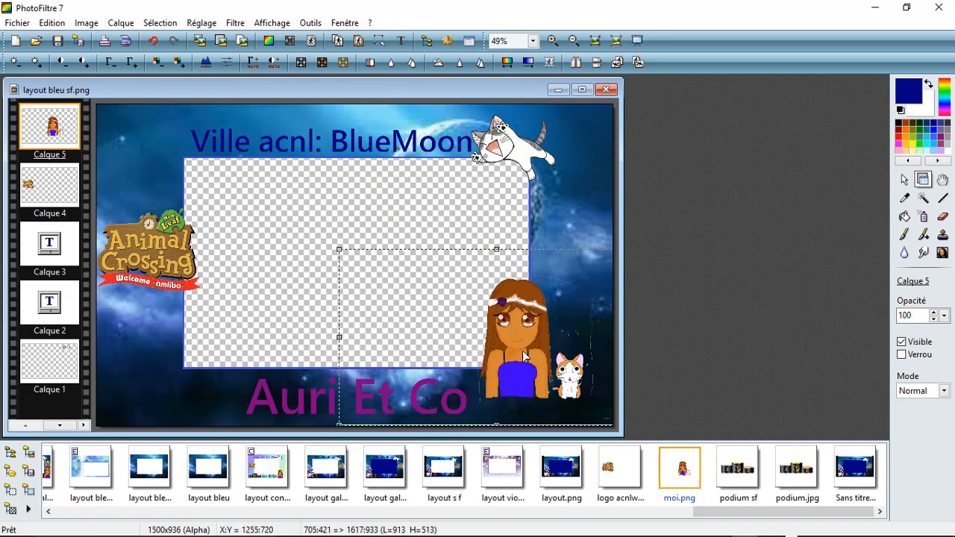
left_click_drag(340, 253, 246, 199)
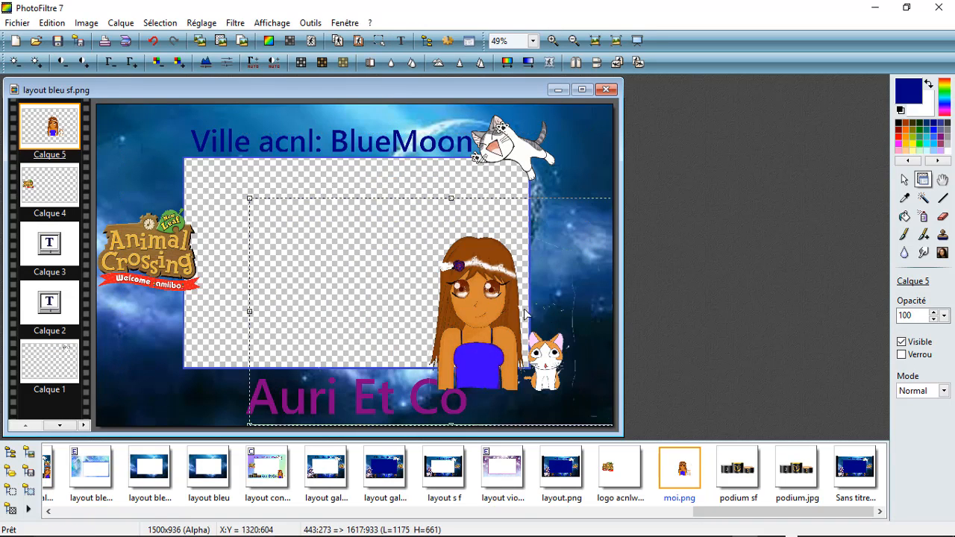
left_click_drag(489, 308, 525, 347)
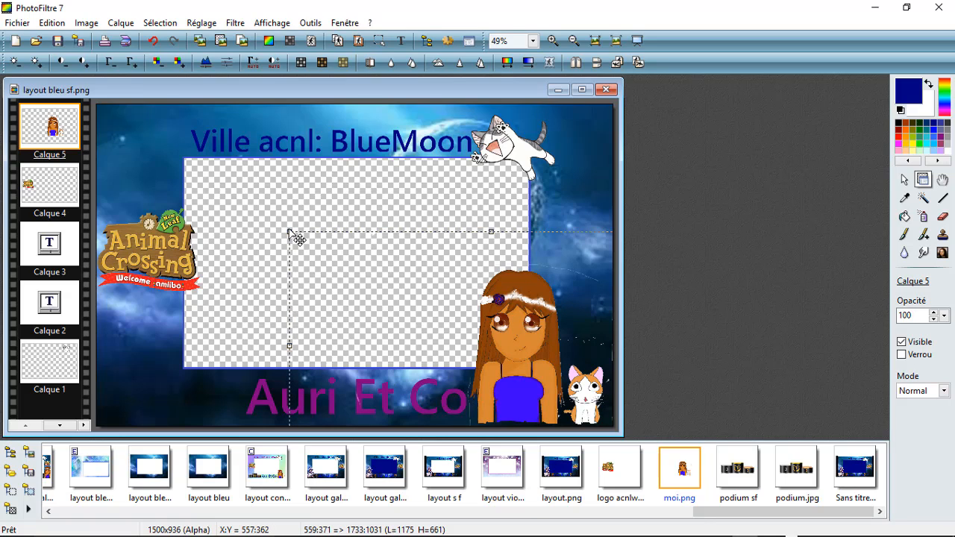
left_click_drag(293, 233, 306, 241)
mouse_move(538, 346)
left_mouse_down()
mouse_move(540, 358)
mouse_move(535, 347)
left_mouse_up()
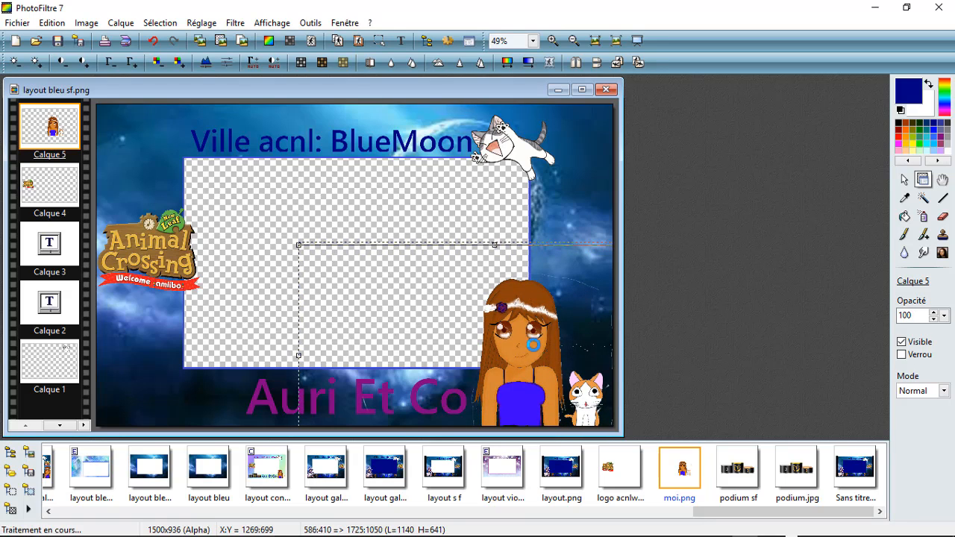
right_click(534, 348)
left_click(564, 355)
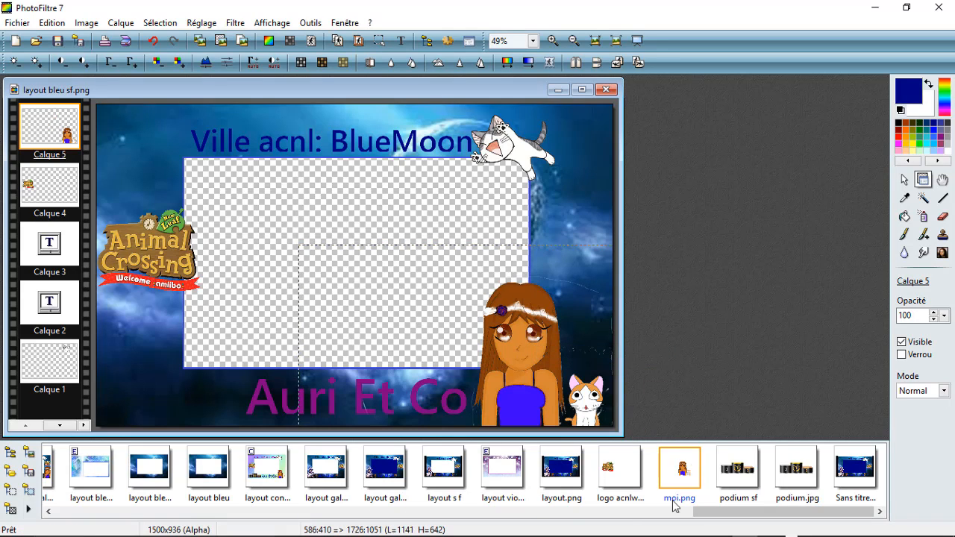
Step: Save the finished layout as a PNG named "layout bleu sf fini" in the layout folder, accepting the loss of layers
left_click_drag(724, 512, 85, 512)
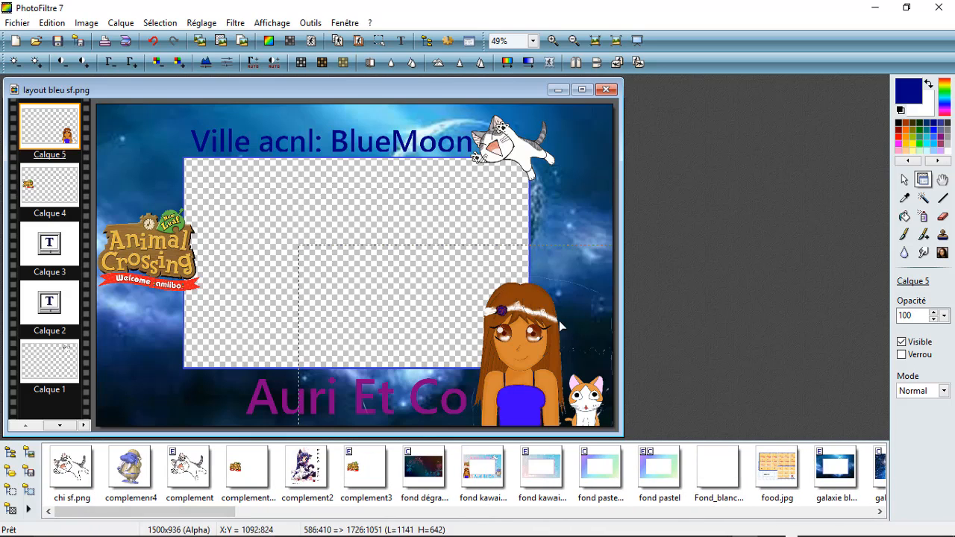
left_click(22, 27)
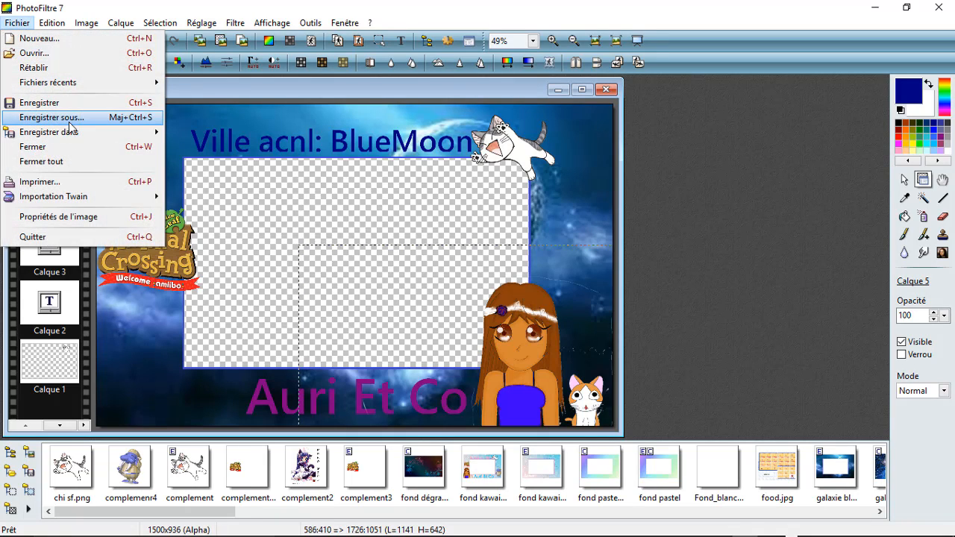
left_click(69, 121)
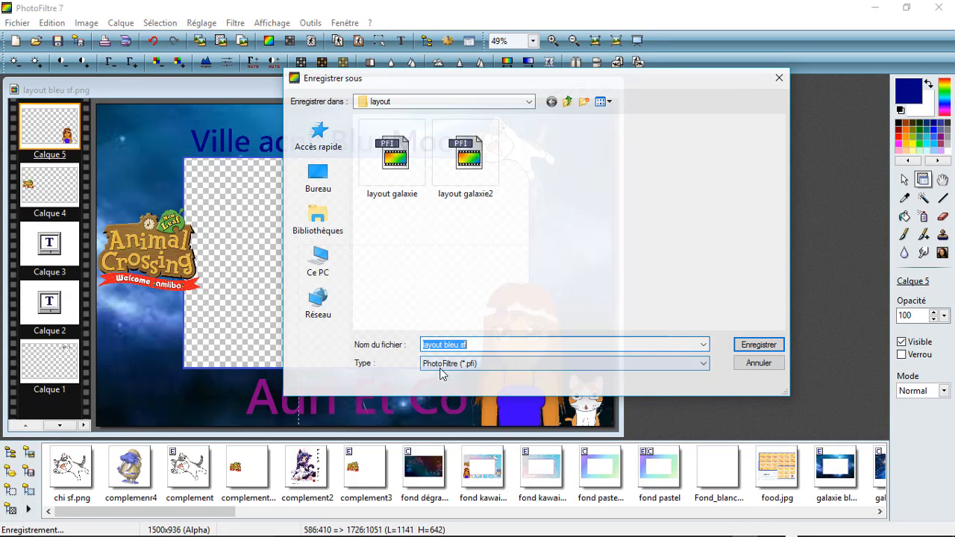
left_click(699, 368)
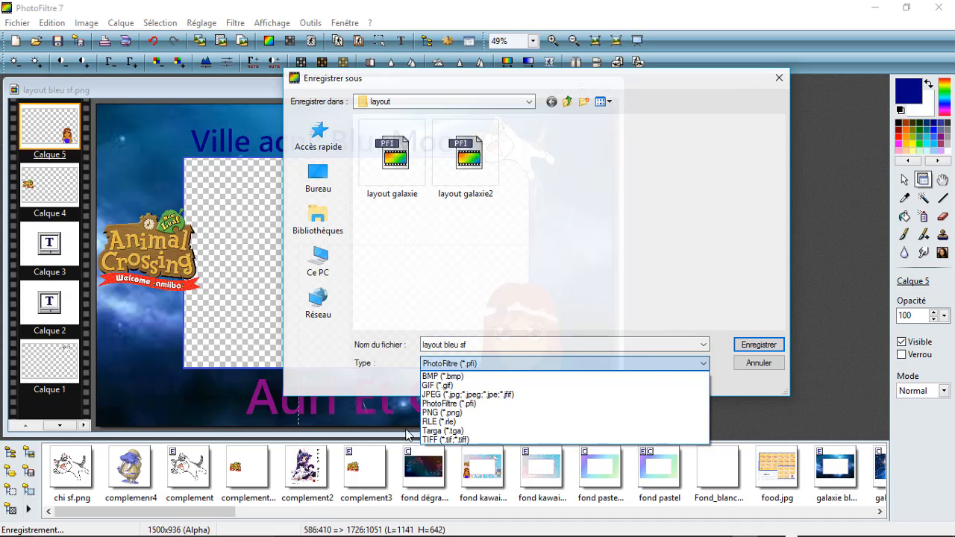
left_click(442, 413)
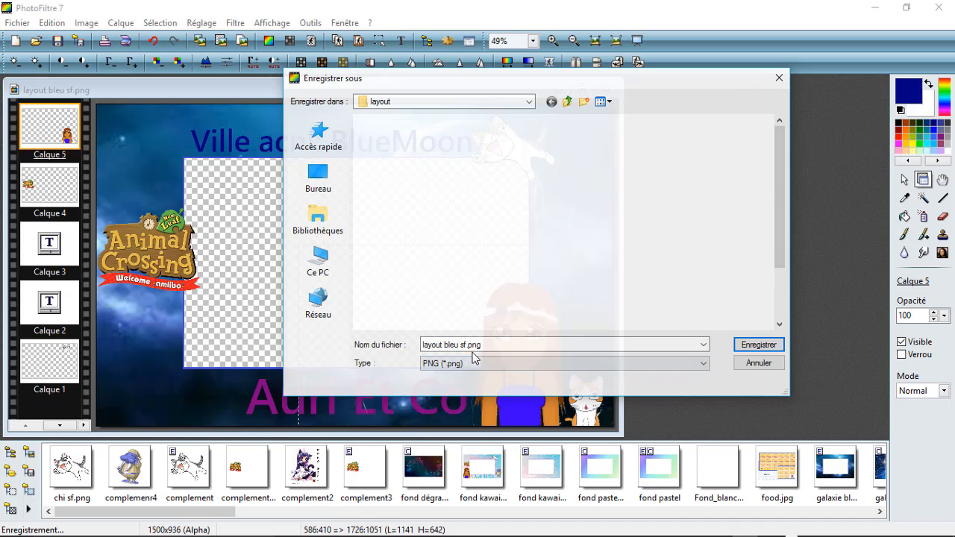
left_click(494, 345)
left_click(494, 345)
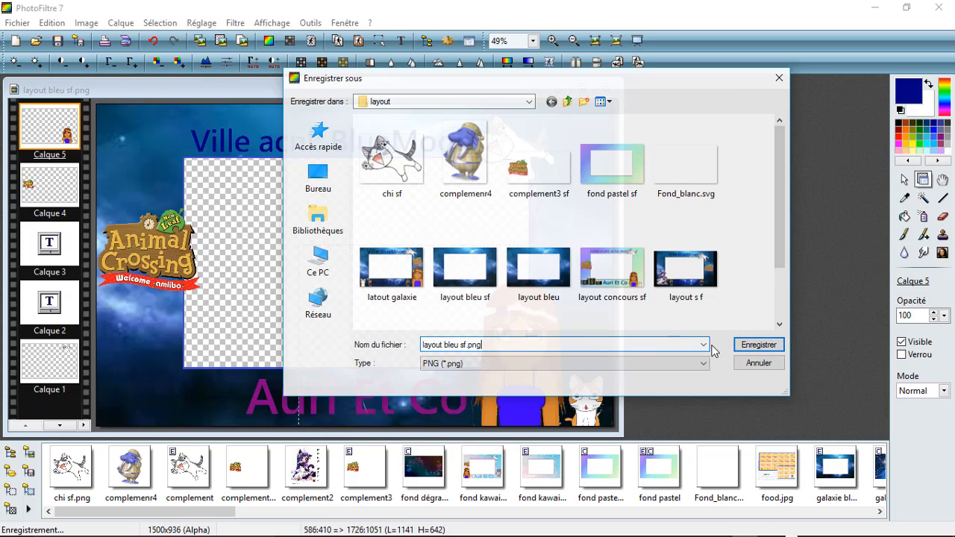
left_click(759, 345)
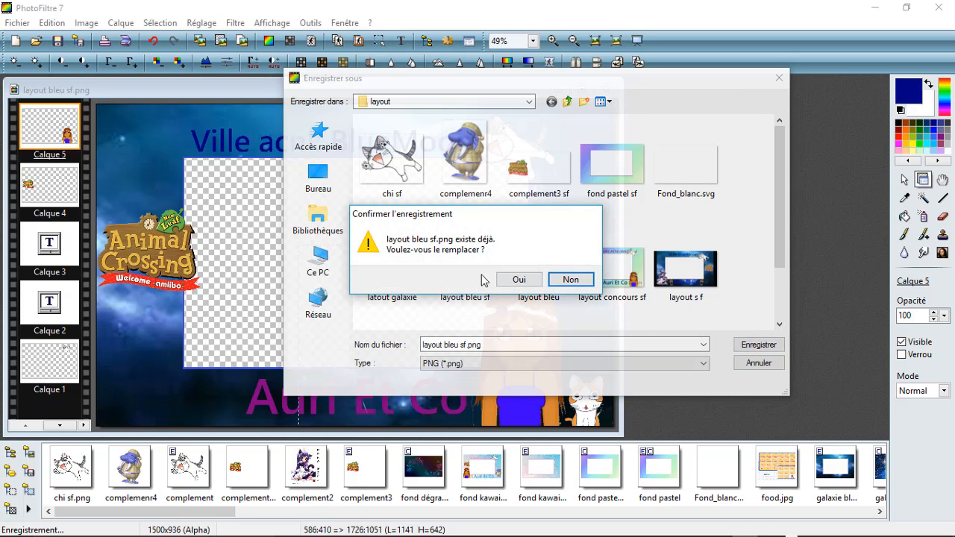
left_click(576, 287)
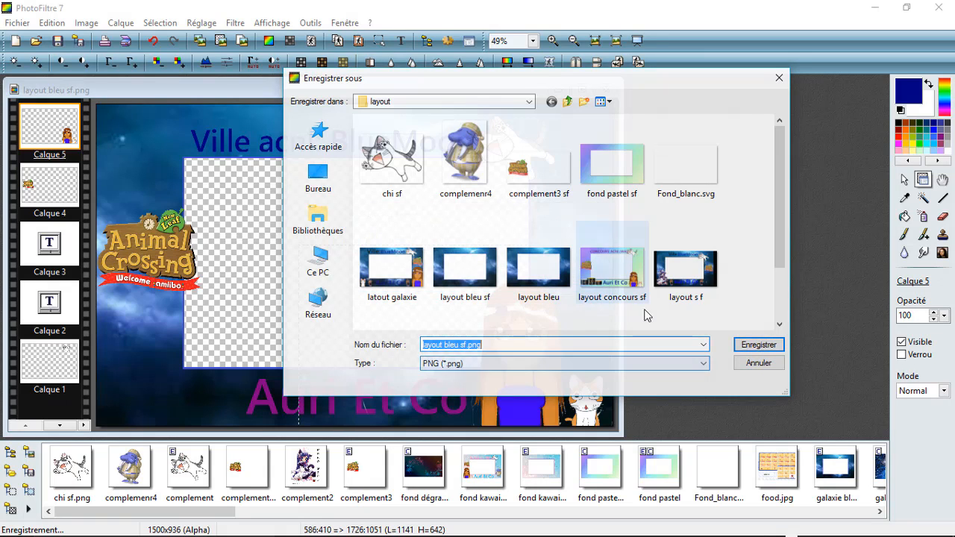
left_click(513, 345)
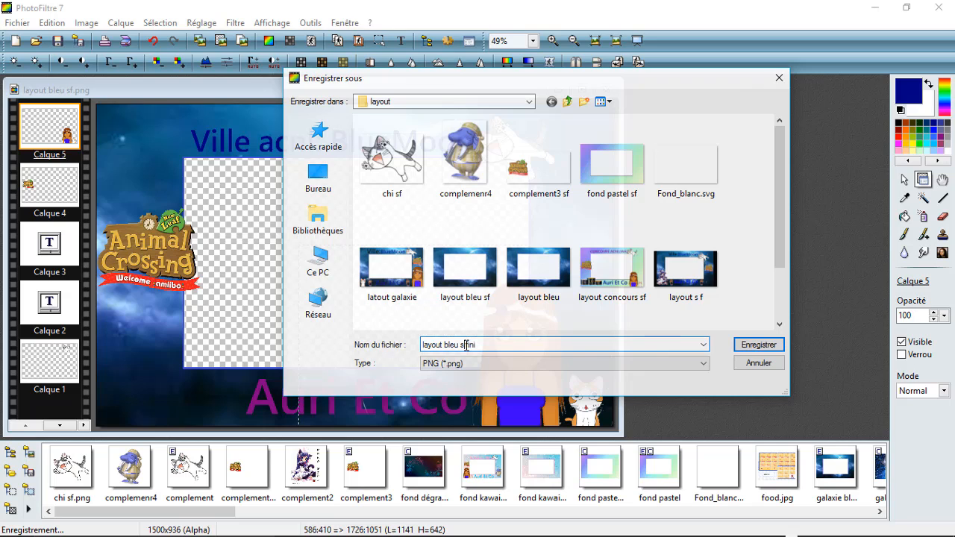
left_click(769, 344)
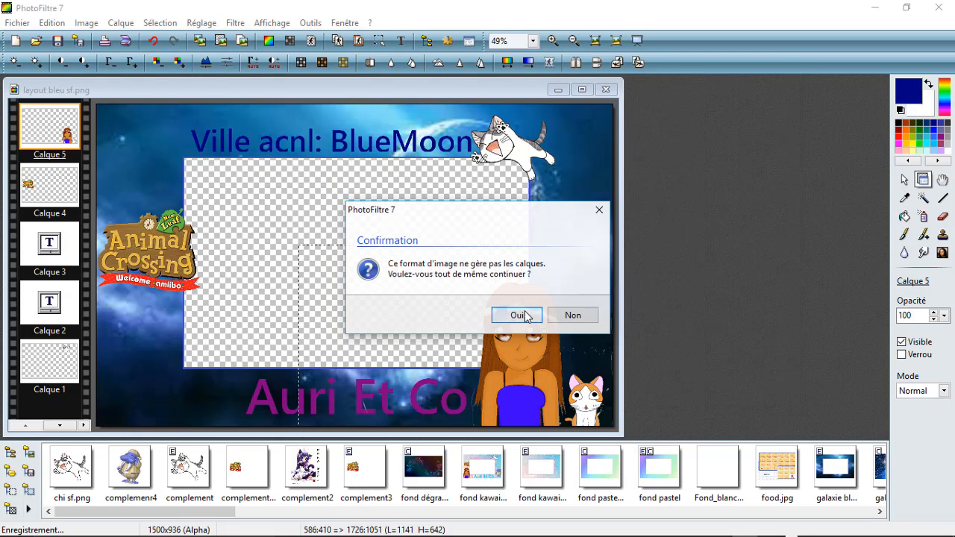
left_click(527, 317)
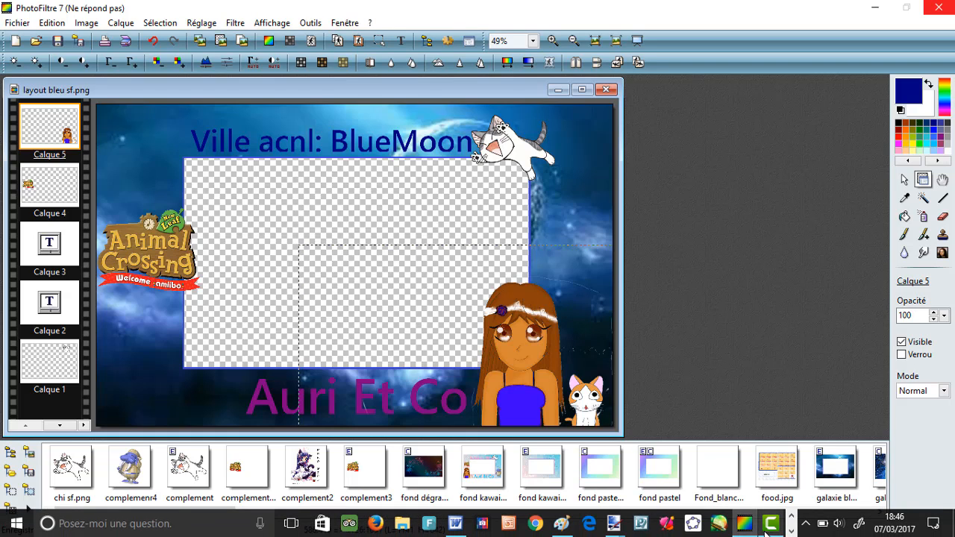
Step: Switch to Camtasia 9 and import the "layout bleu sf fini" image from the layout folder into the media bin
mouse_move(771, 522)
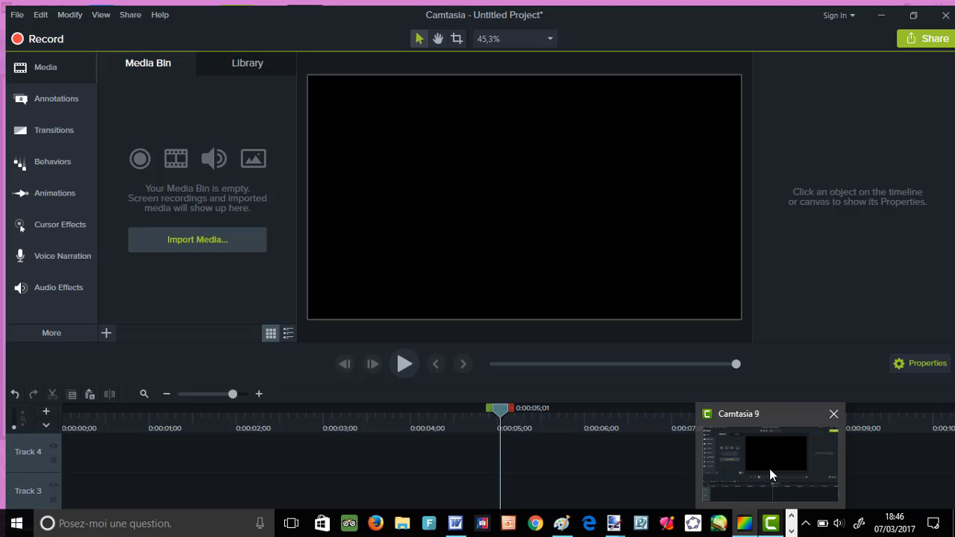
left_click(769, 469)
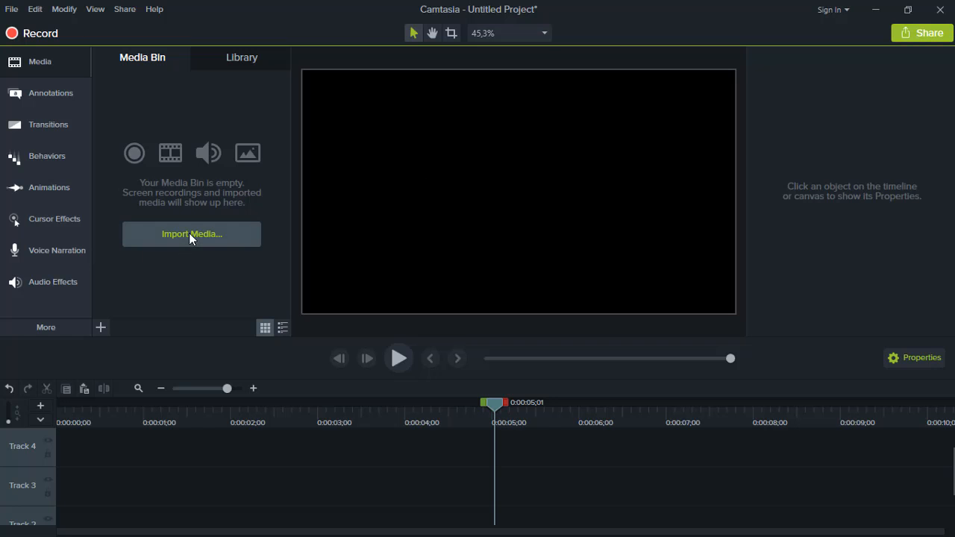
left_click(191, 235)
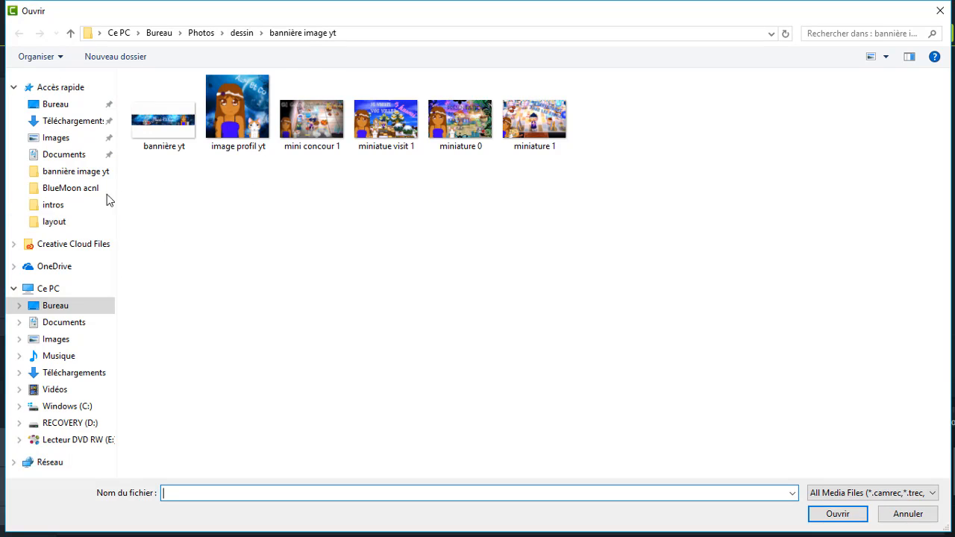
left_click(70, 222)
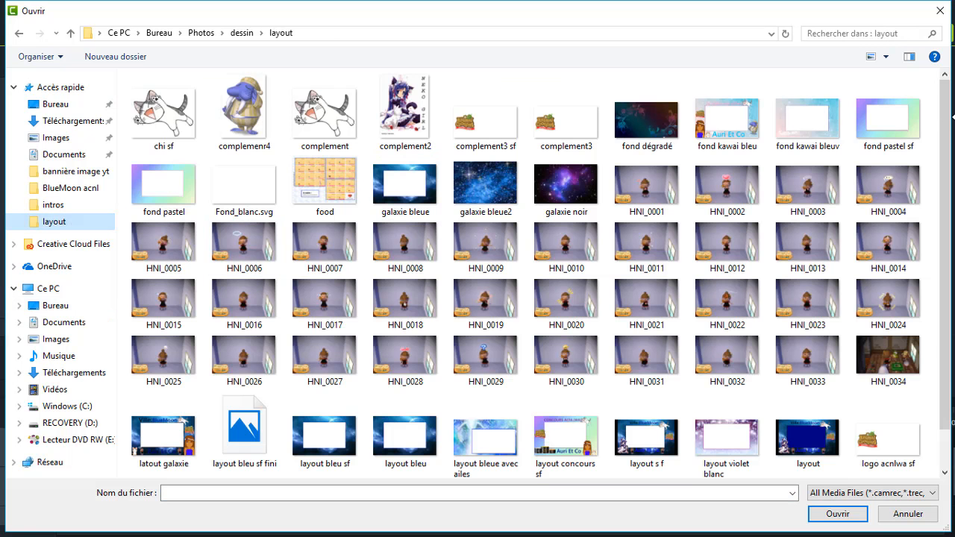
scroll(946, 146, "down", 2)
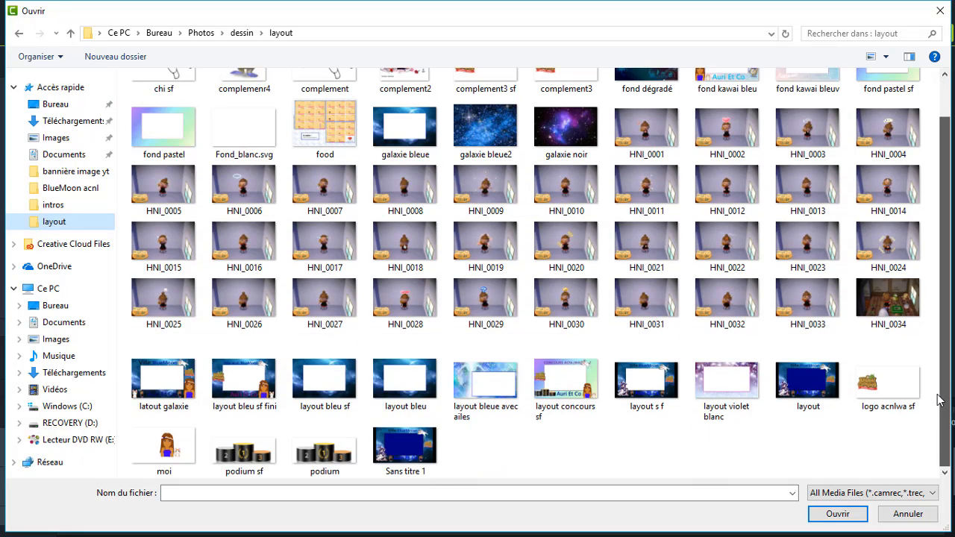
left_click_drag(933, 403, 608, 472)
left_click(608, 472)
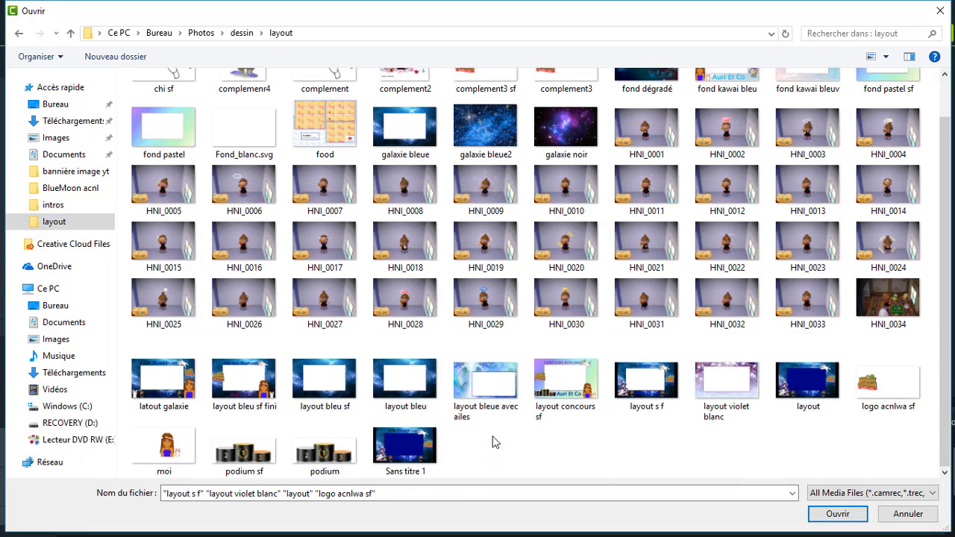
double_click(261, 389)
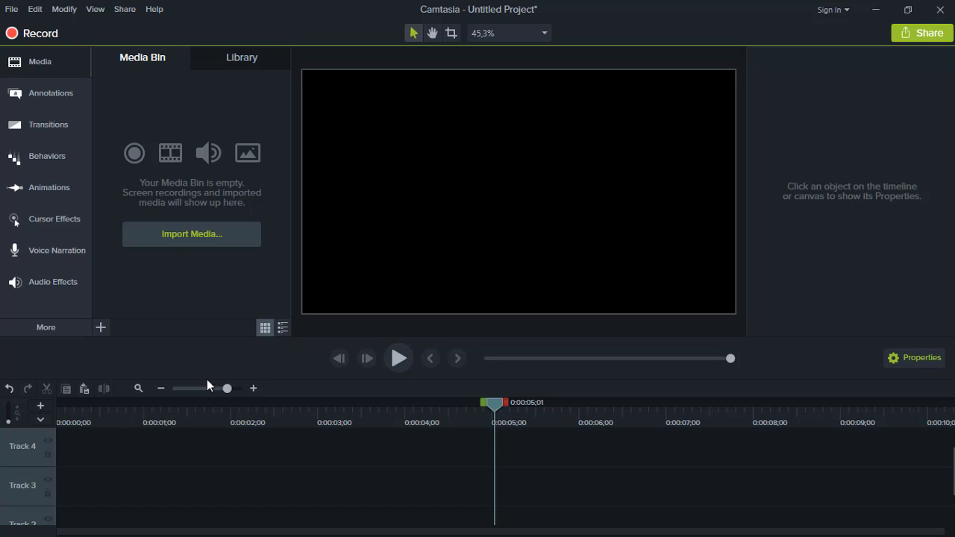
Step: Import the P3012297 video from the "à monter" folder inside "vidéo yt" into the media bin
left_click(102, 330)
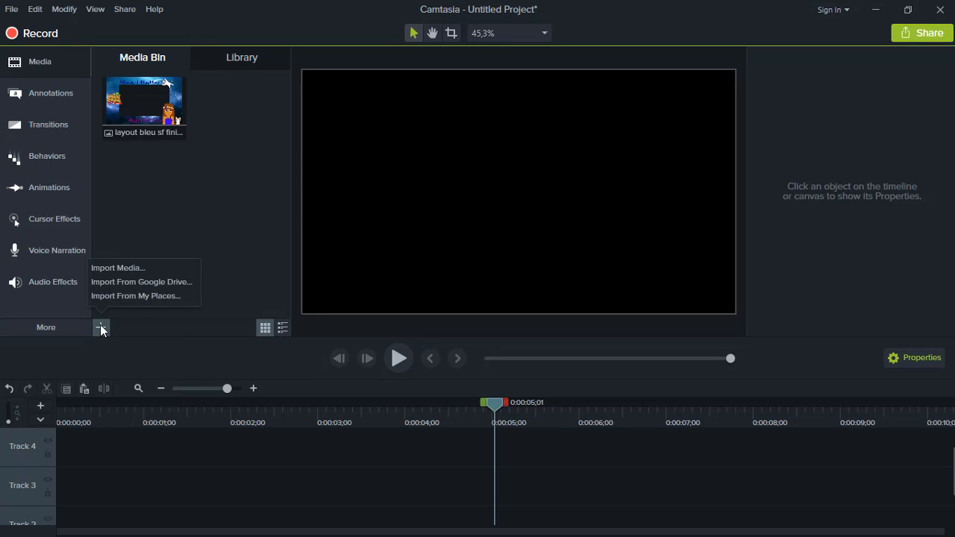
left_click(138, 266)
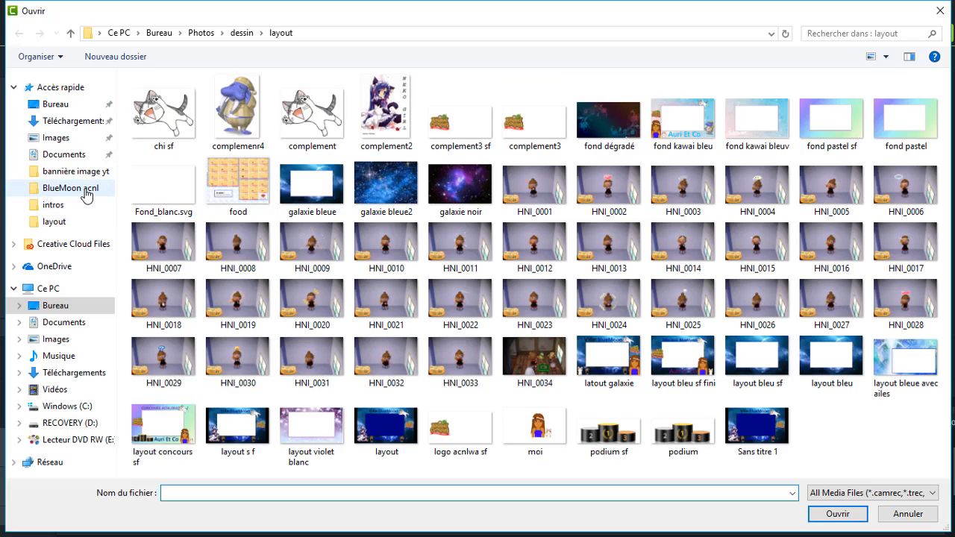
left_click(86, 191)
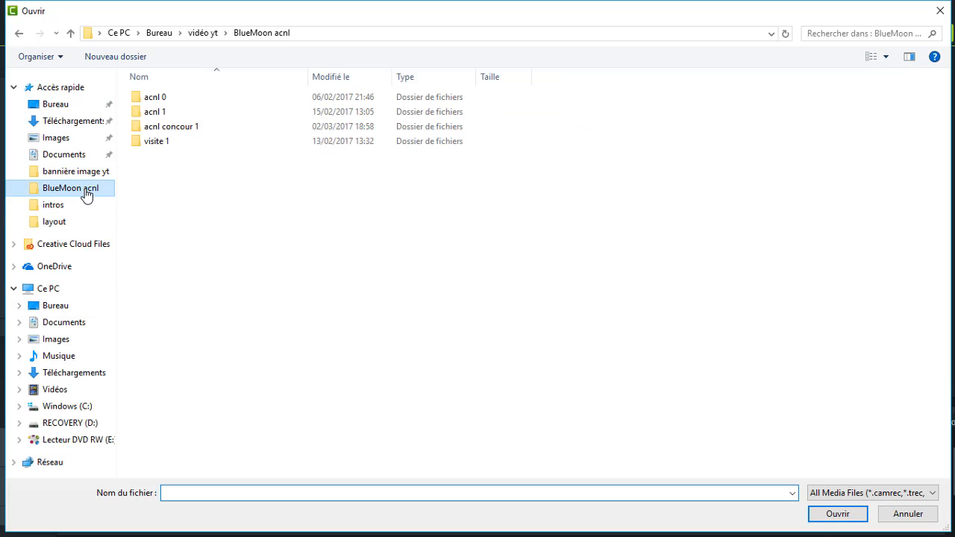
double_click(206, 111)
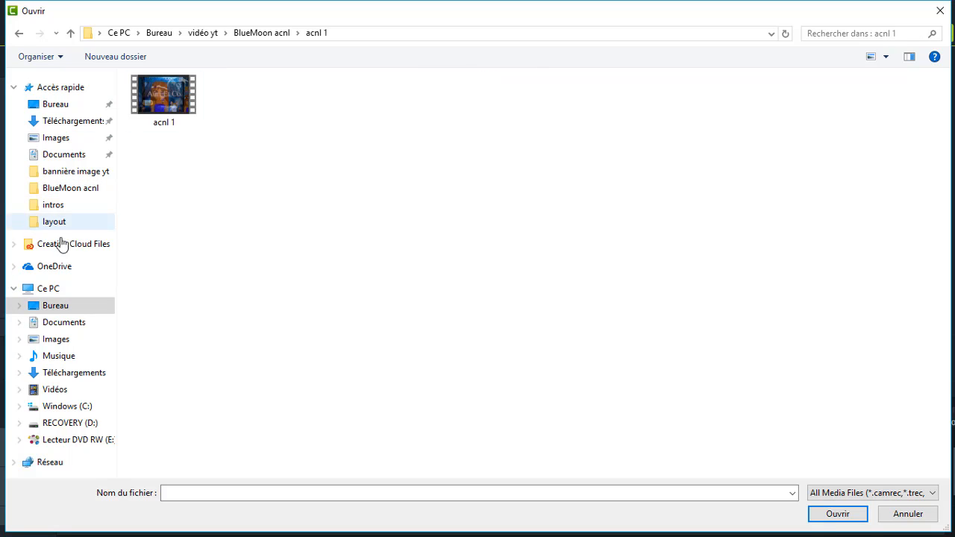
left_click(69, 192)
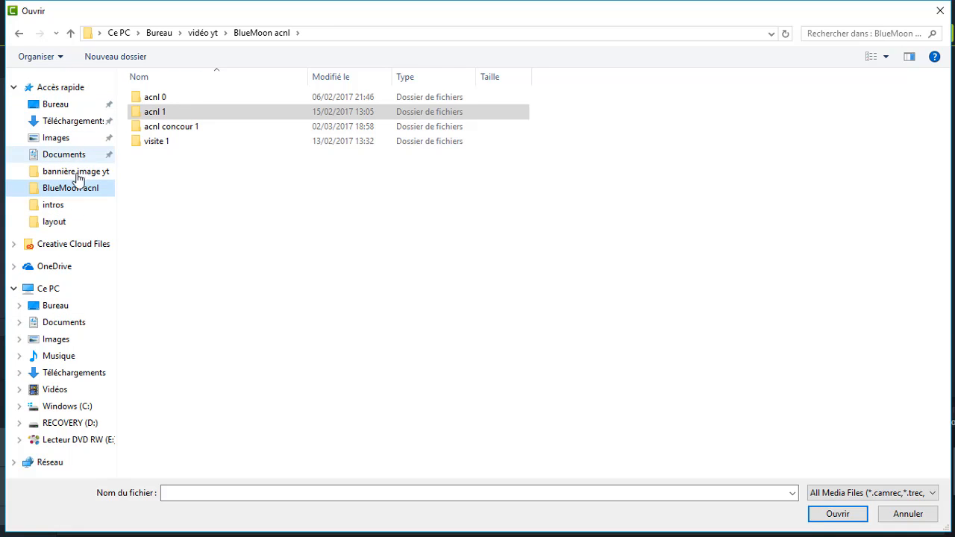
left_click(199, 35)
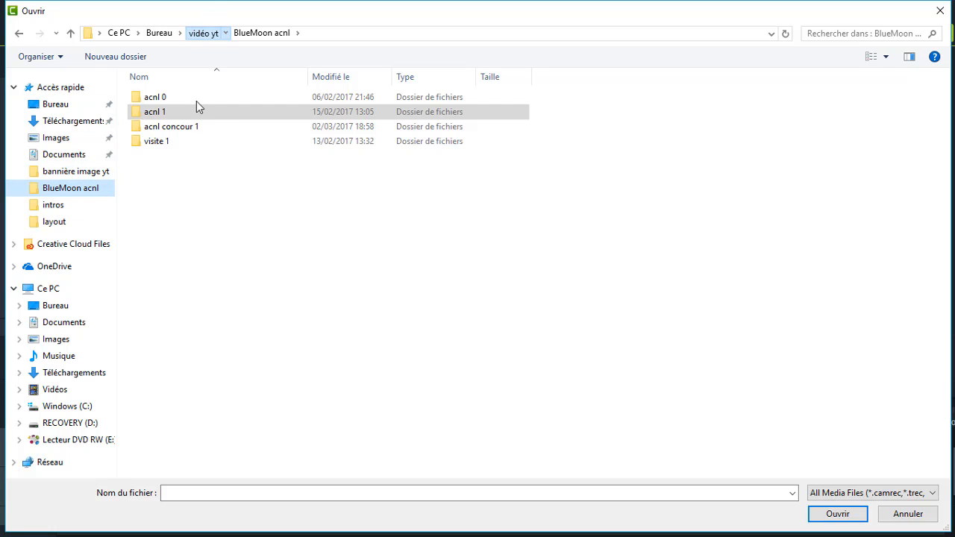
double_click(164, 119)
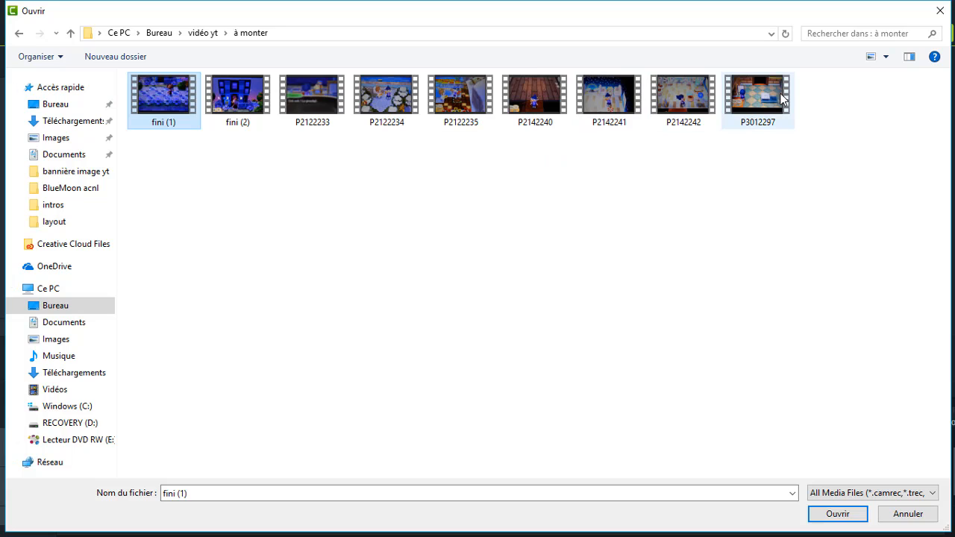
left_click(782, 97)
left_click(828, 515)
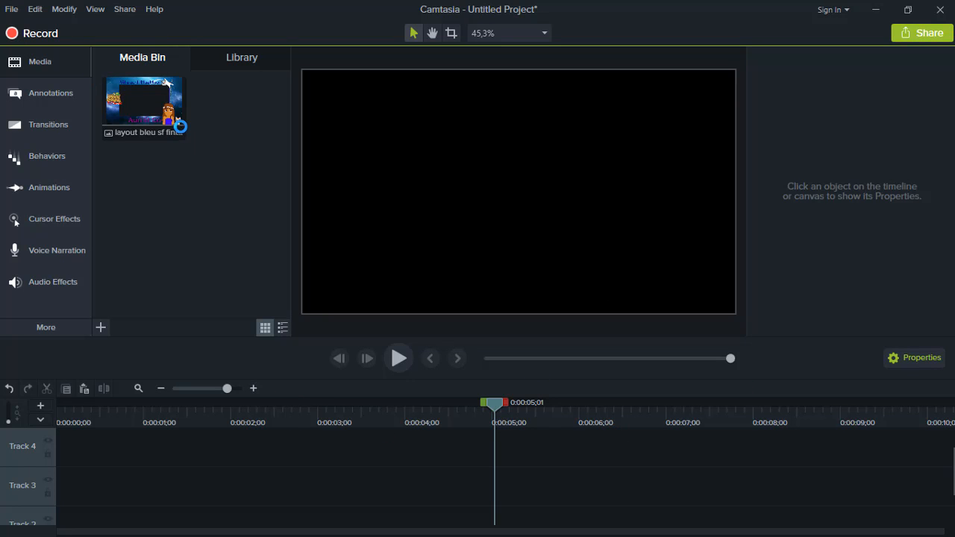
Step: Place the "layout bleu sf fini" image at the start of Track 4 and return the playhead to the beginning
left_click_drag(167, 121, 32, 452)
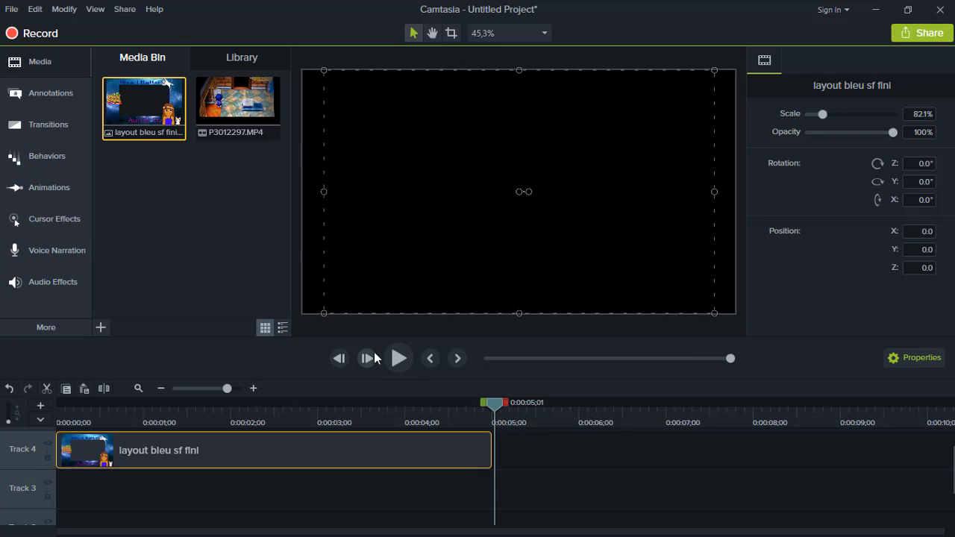
key("ctrl+Home")
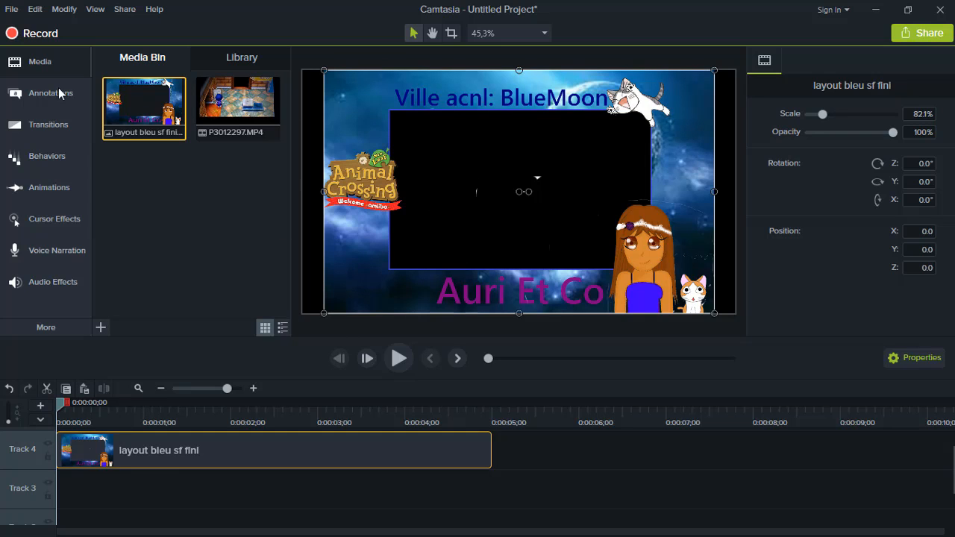
Step: Add the P3012297 video to the timeline and place it at the start of Track 3, beneath the layout image
left_click_drag(237, 104, 65, 506)
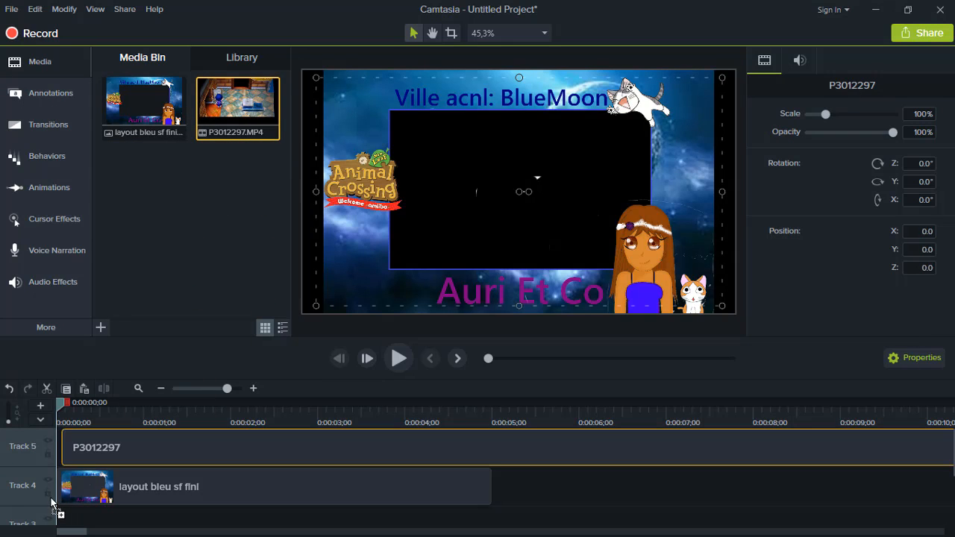
left_click_drag(243, 457, 587, 505)
left_click_drag(331, 535, 48, 456)
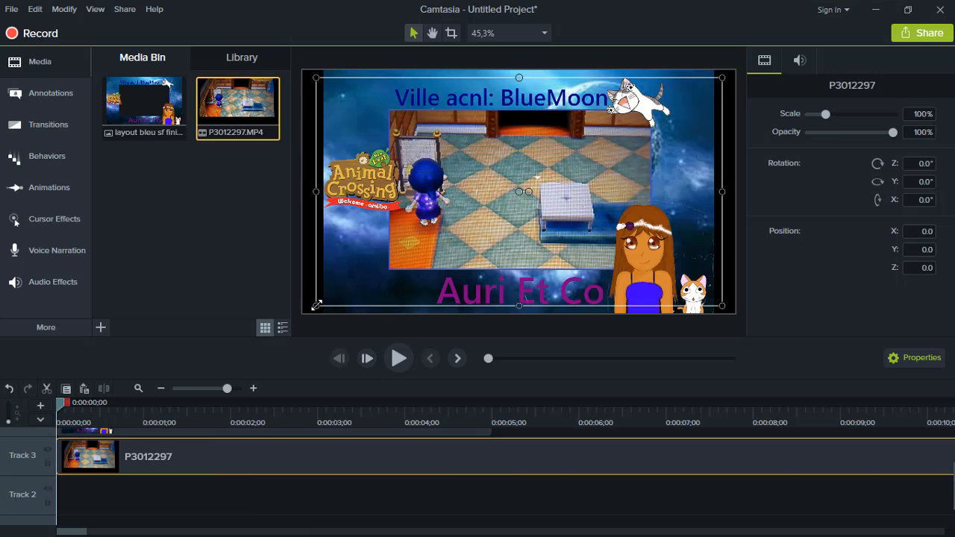
Step: Shrink the P3012297 video to about 60.8% from its lower-left corner and shift the layout image horizontally to about X 24.6
left_click_drag(317, 306, 476, 216)
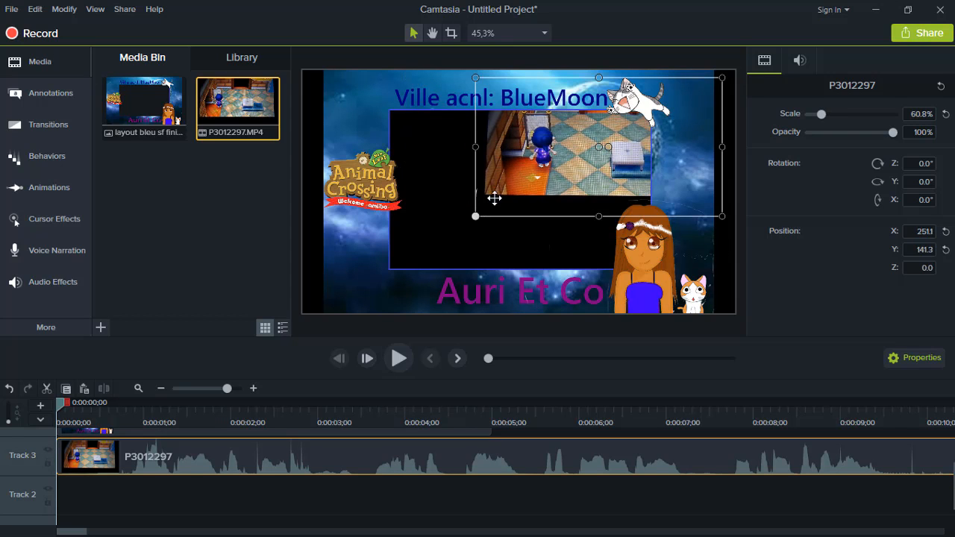
left_click_drag(535, 158, 559, 153)
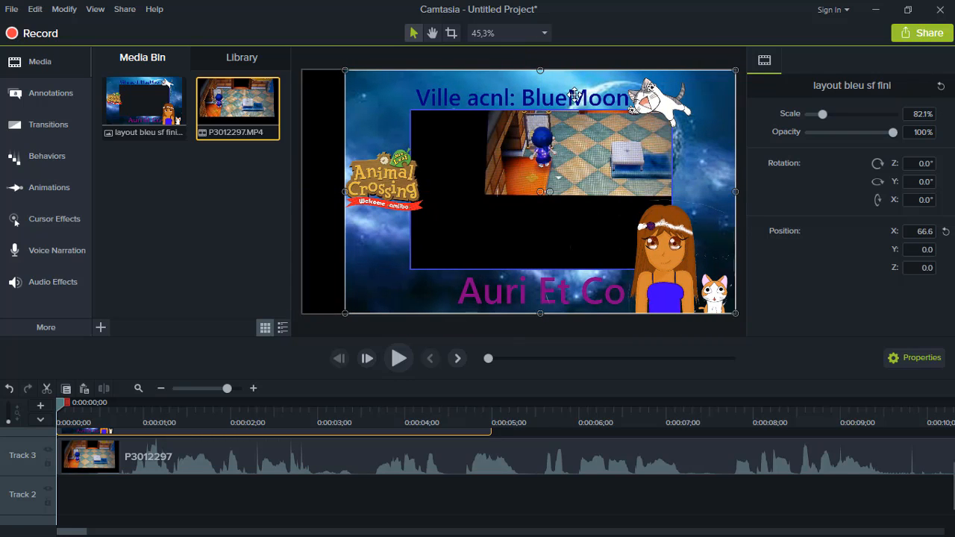
left_click_drag(574, 94, 561, 98)
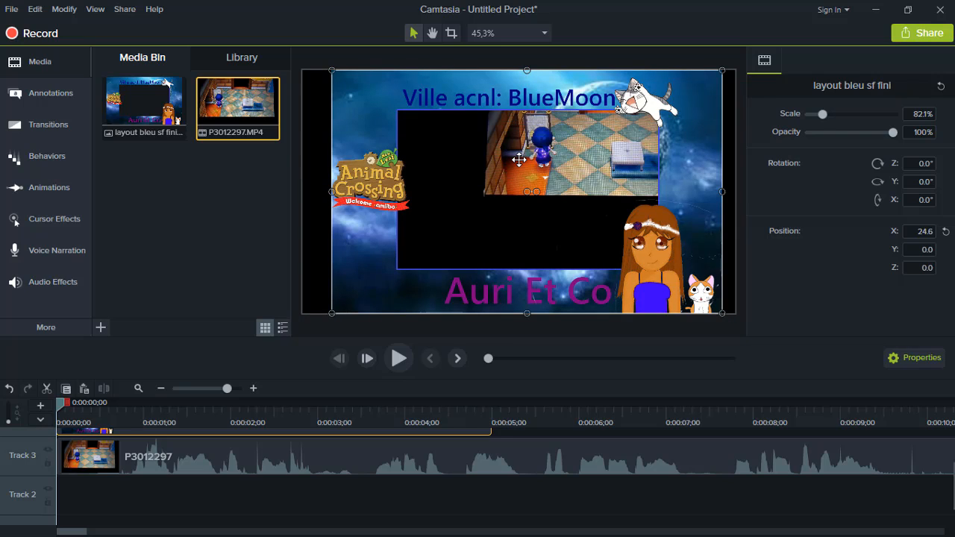
Step: Crop the black borders off the bottom and left edges of the P3012297 video
left_click(143, 456)
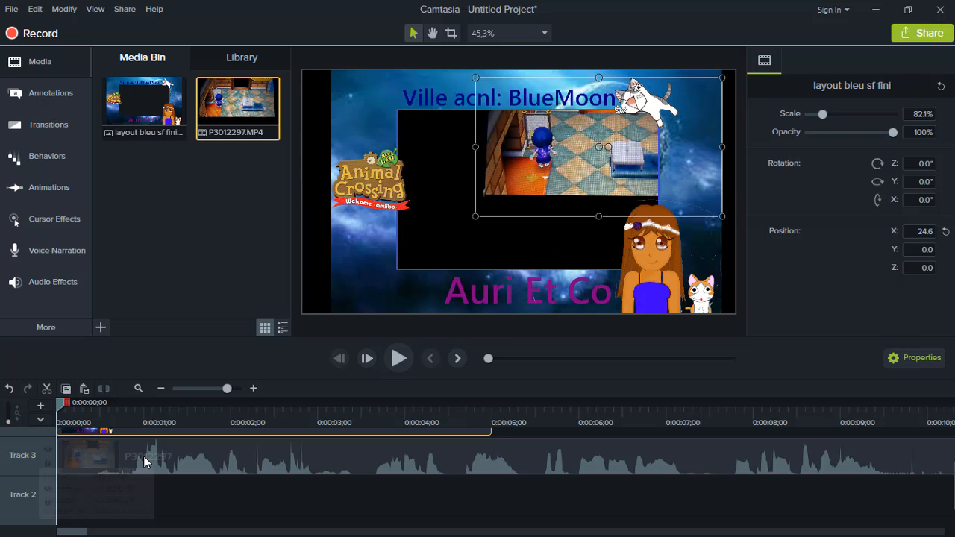
left_click(451, 33)
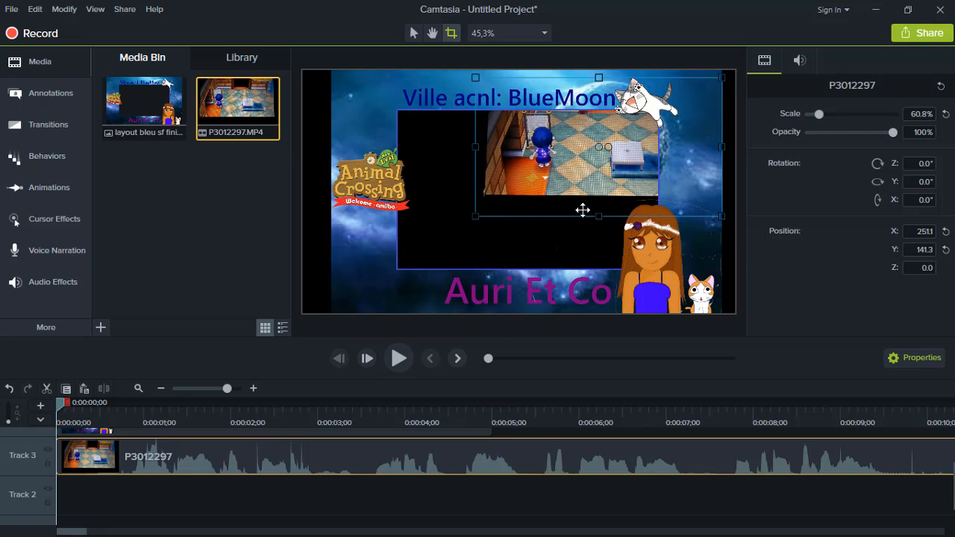
left_click_drag(599, 216, 599, 197)
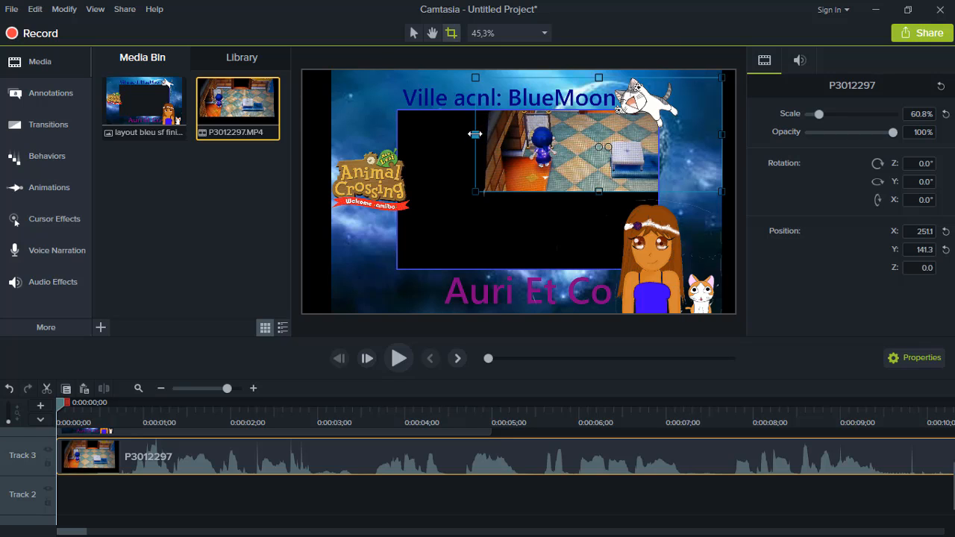
left_click_drag(475, 133, 484, 134)
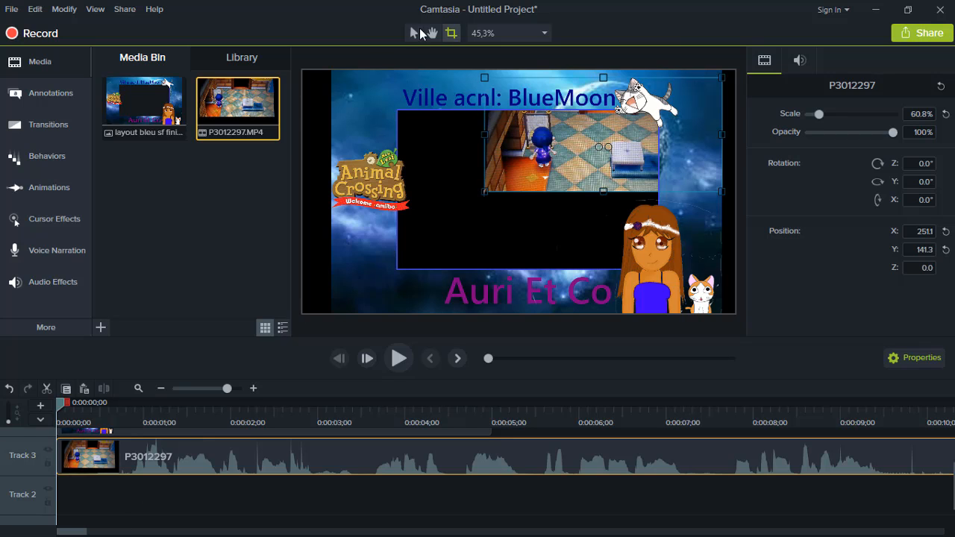
Step: Re-centre the layout image at X 0, Y 0 and enlarge the P3012297 video to about 85% up to the frame's left edge
left_click(412, 34)
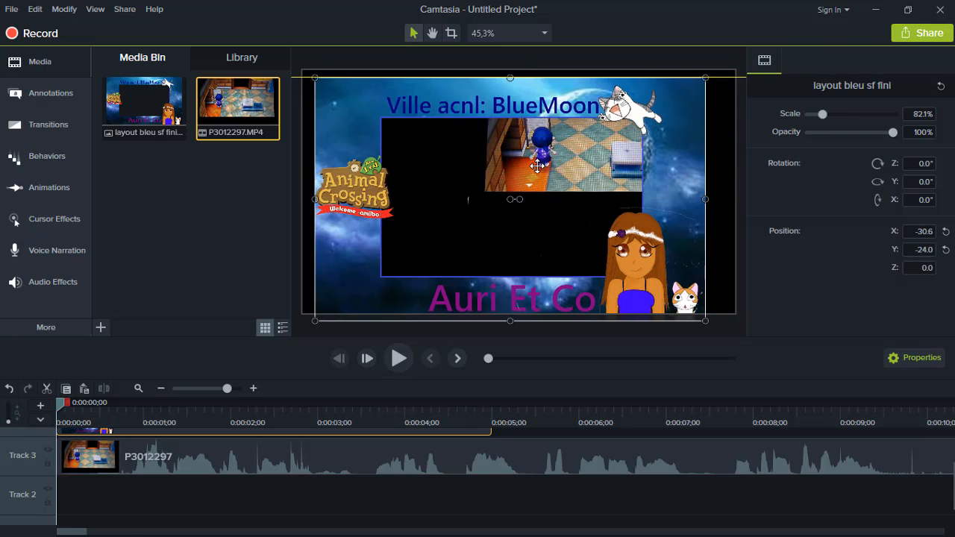
left_click_drag(557, 155, 548, 153)
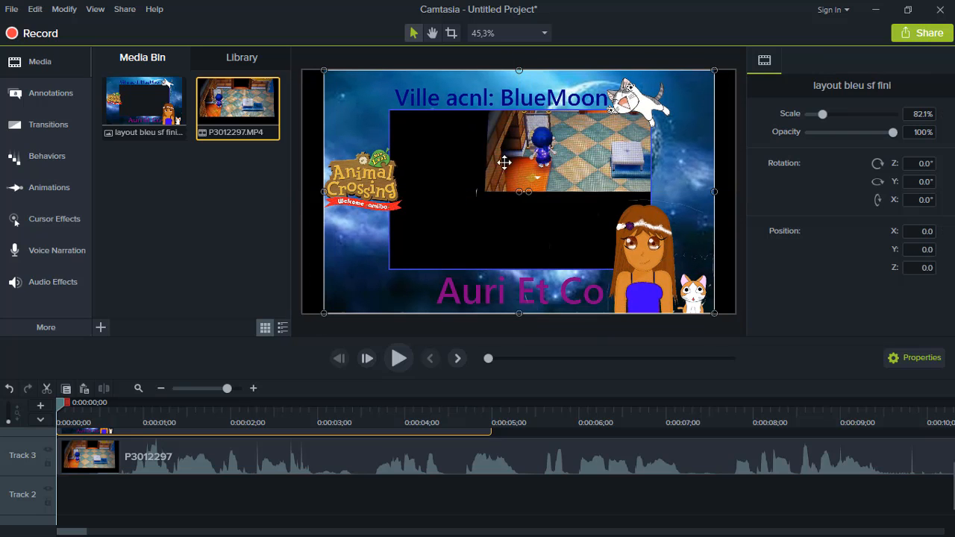
left_click(226, 470)
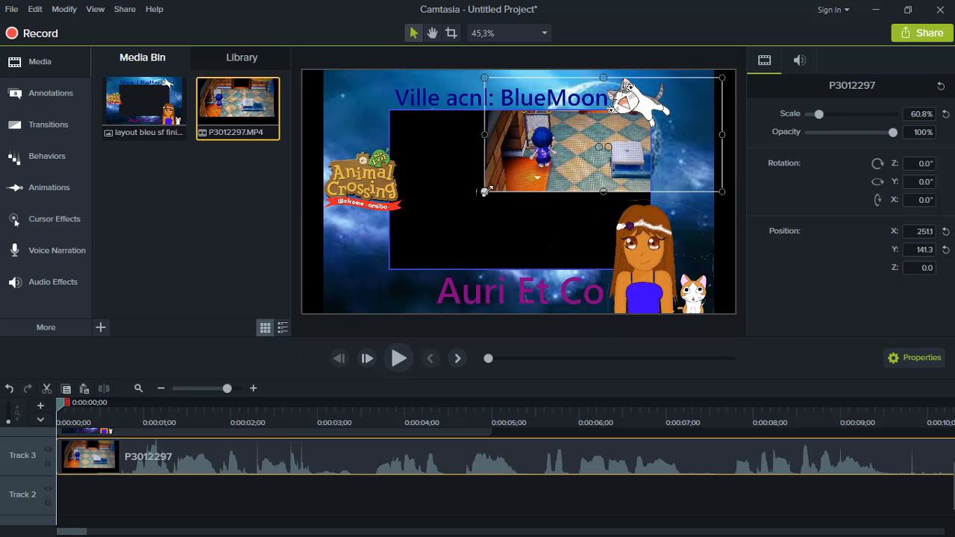
left_click_drag(485, 191, 435, 237)
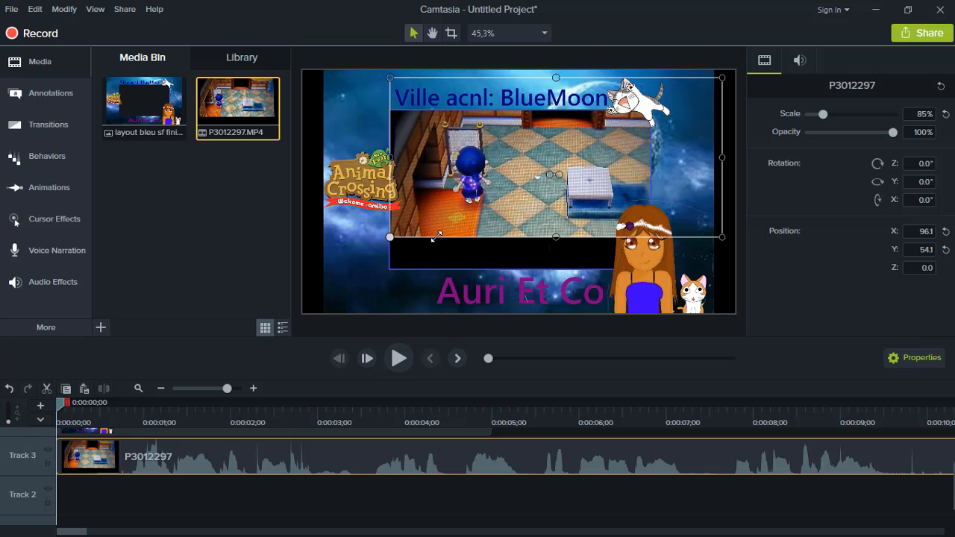
Step: Stretch the P3012297 video's bottom, right and top edges to fit the layout's transparent frame, ending at about X 21.9, Y -53.7
left_click(555, 241)
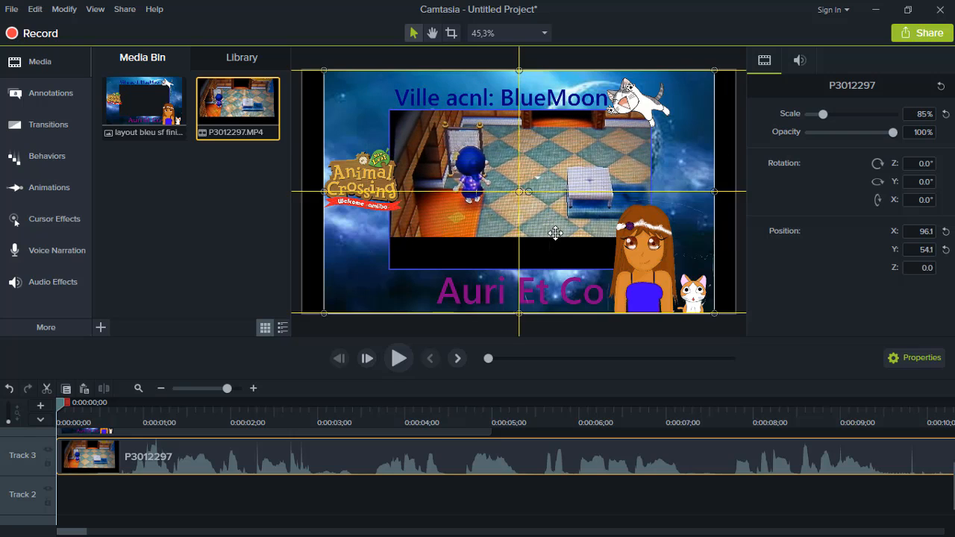
left_click(324, 464)
left_click_drag(556, 243, 556, 276)
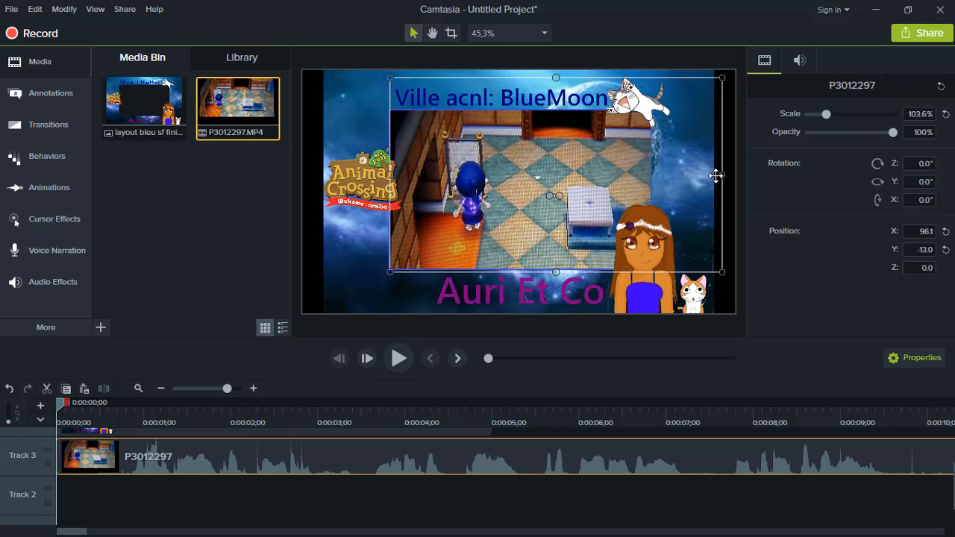
left_click_drag(724, 177, 674, 180)
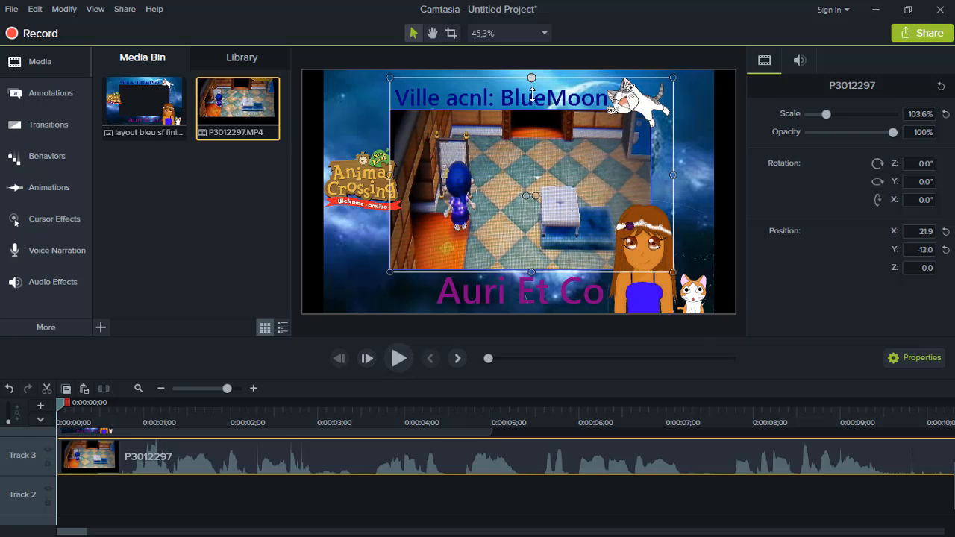
left_click_drag(531, 78, 532, 110)
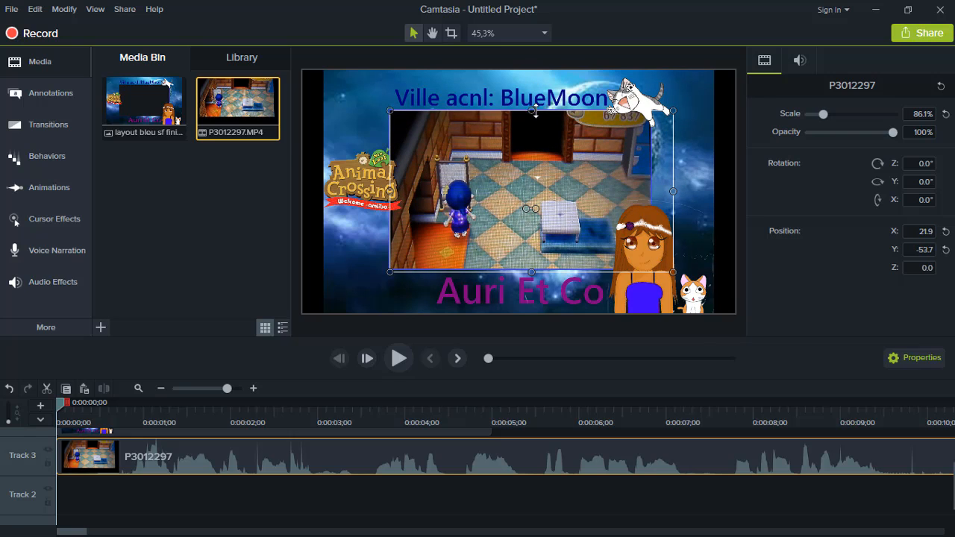
Step: Play back the composition and extend the layout image on Track 4 to the end of the P3012297 video
left_click(404, 361)
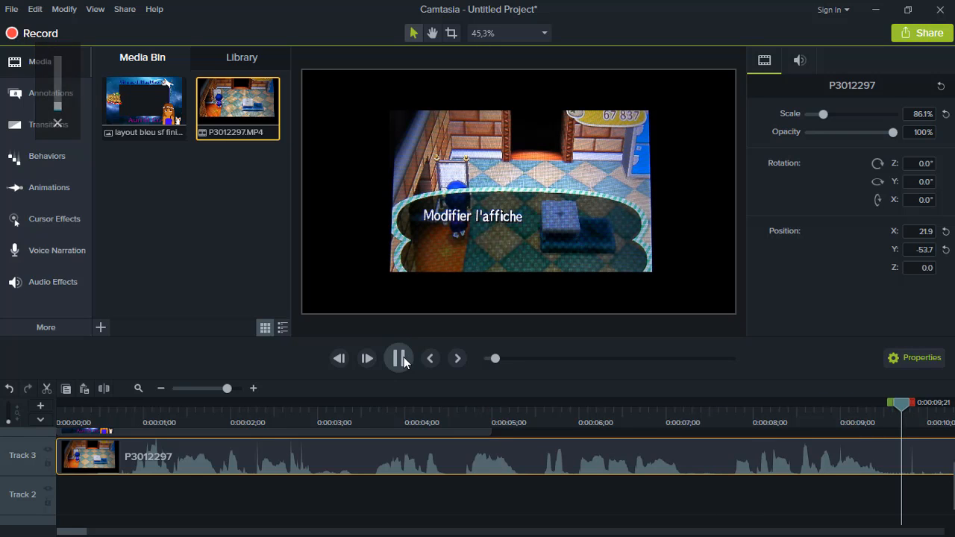
left_click(403, 358)
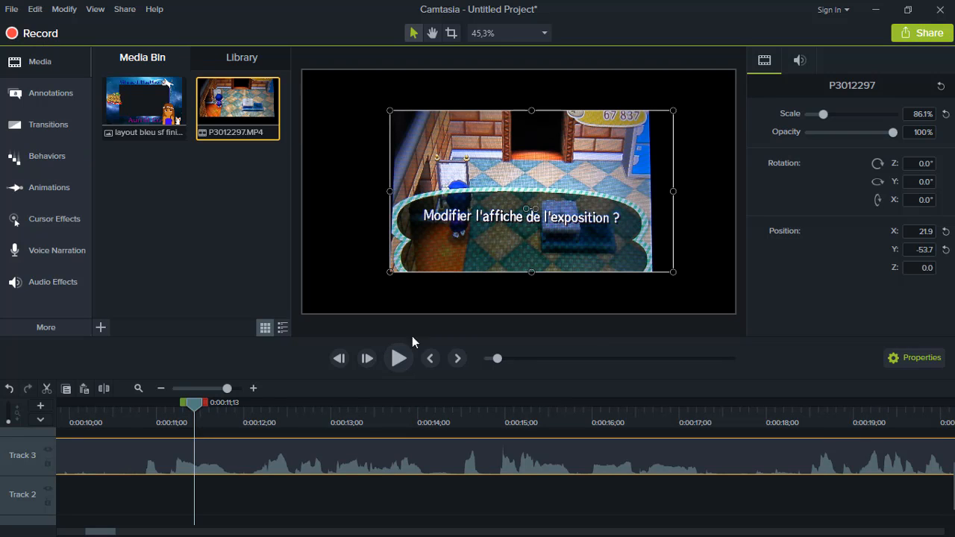
left_click_drag(228, 388, 188, 389)
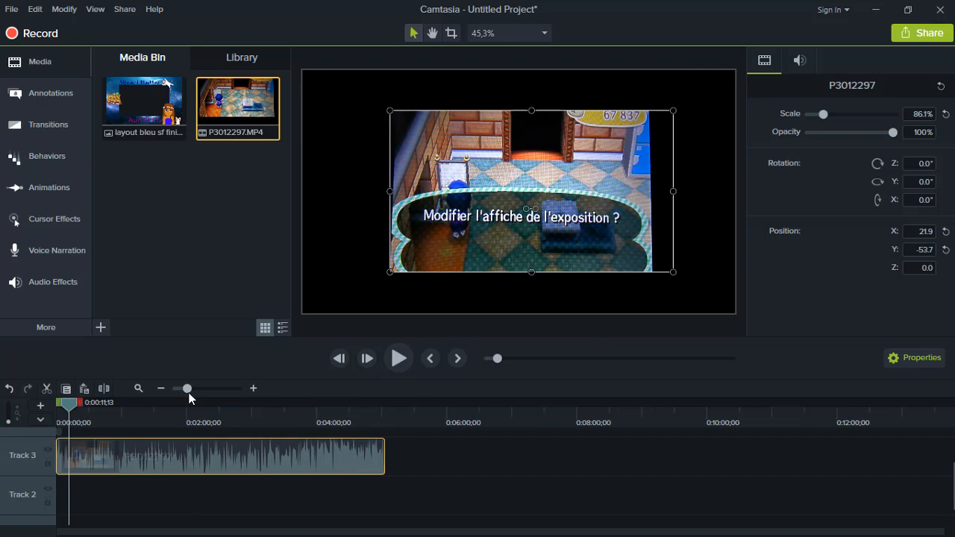
left_click(414, 478)
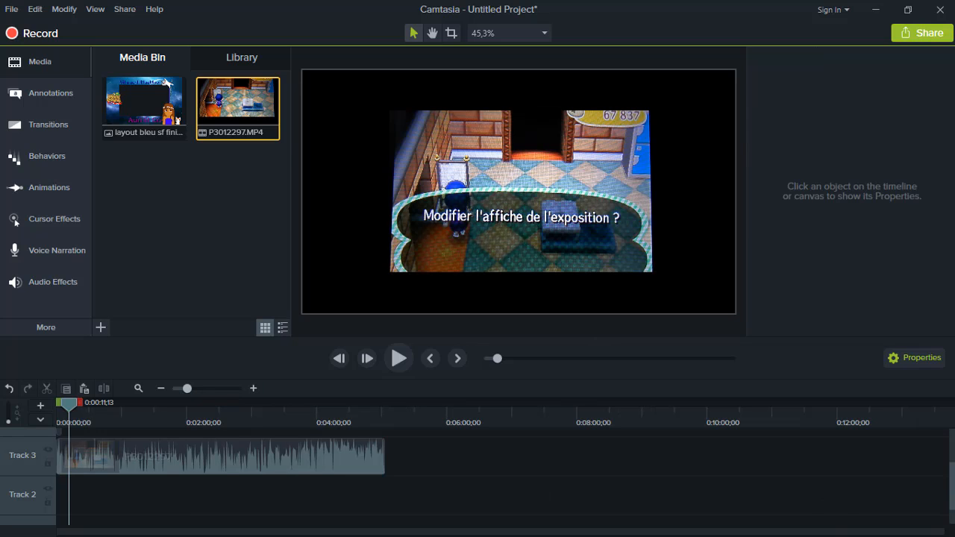
scroll(53, 439, "up", 2)
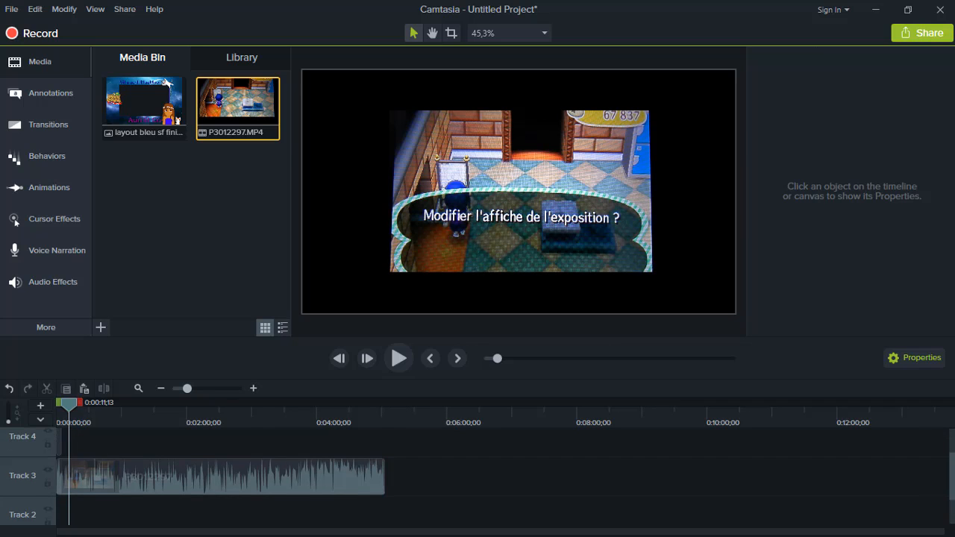
left_click(60, 443)
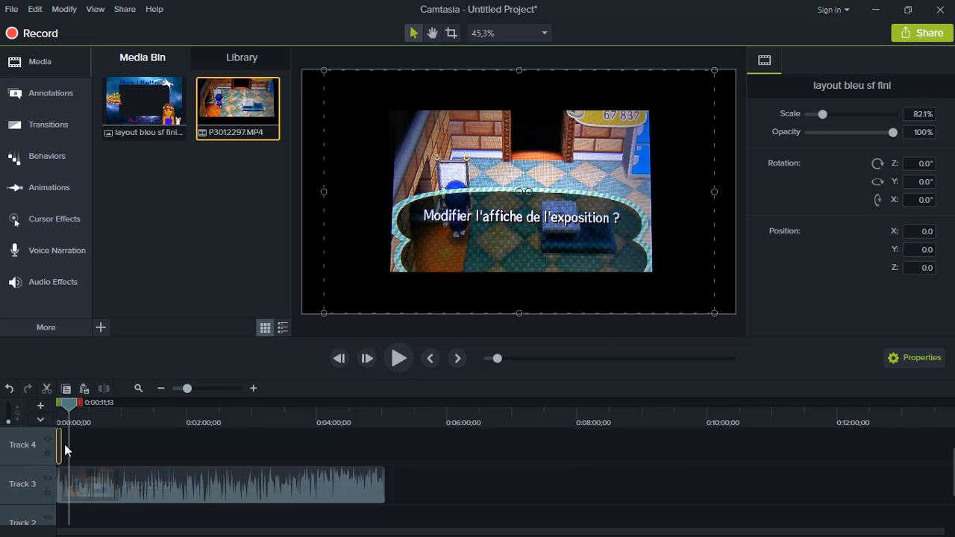
left_click_drag(64, 444, 456, 455)
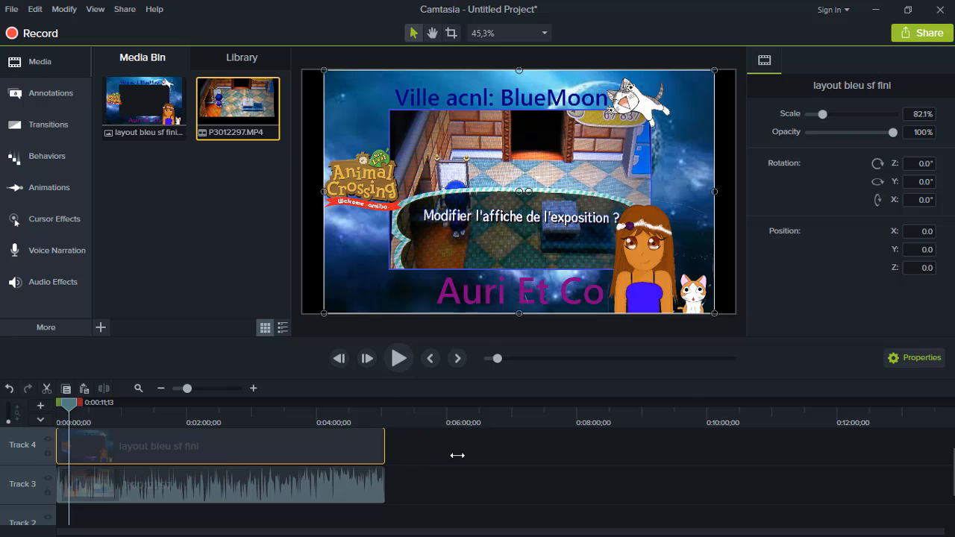
Step: Start a local file production with the MP4 only (up to 720p) preset, continue to the naming page and close the wizard
left_click(925, 33)
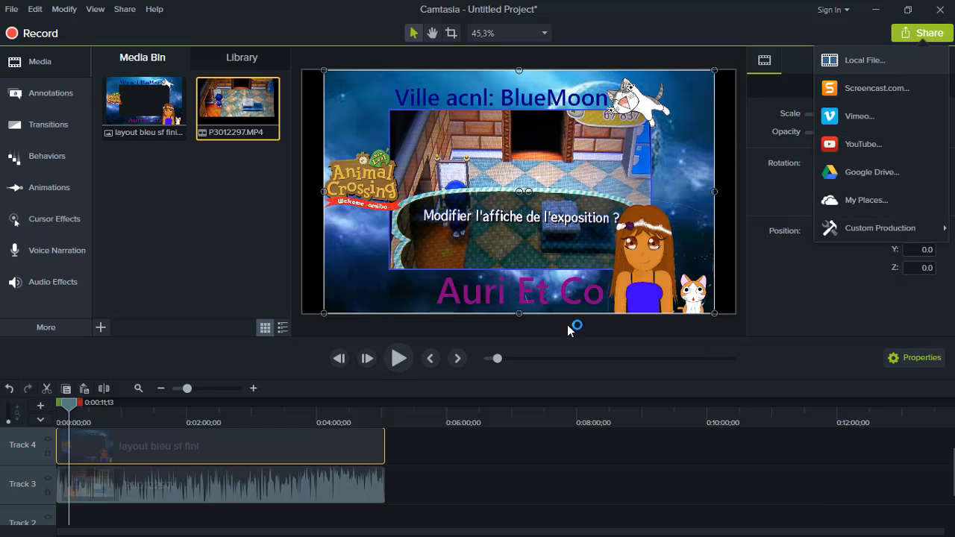
left_click(865, 59)
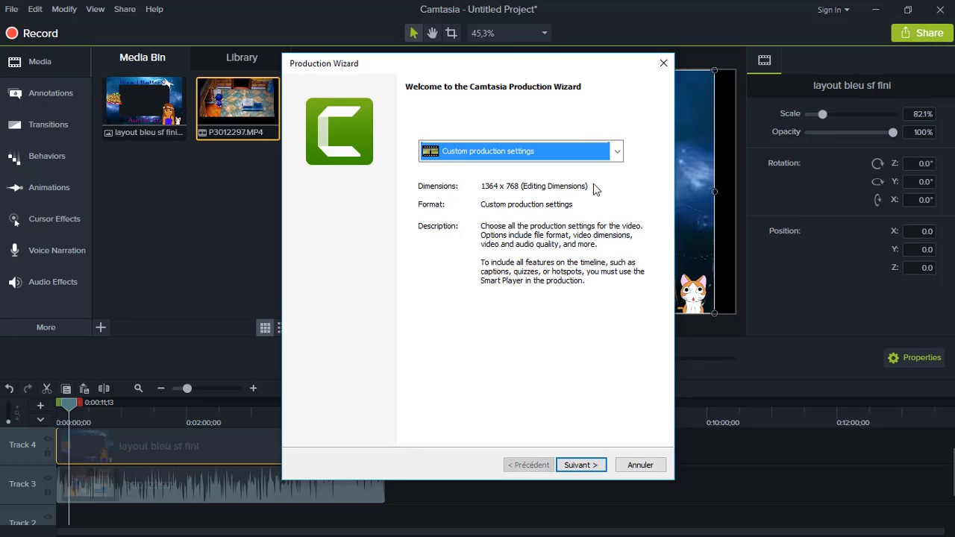
left_click(618, 150)
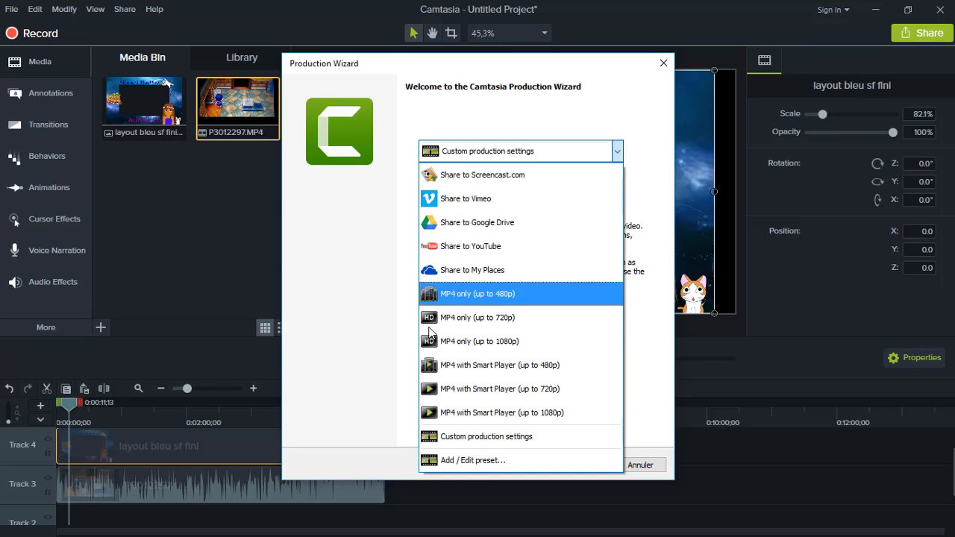
left_click(487, 317)
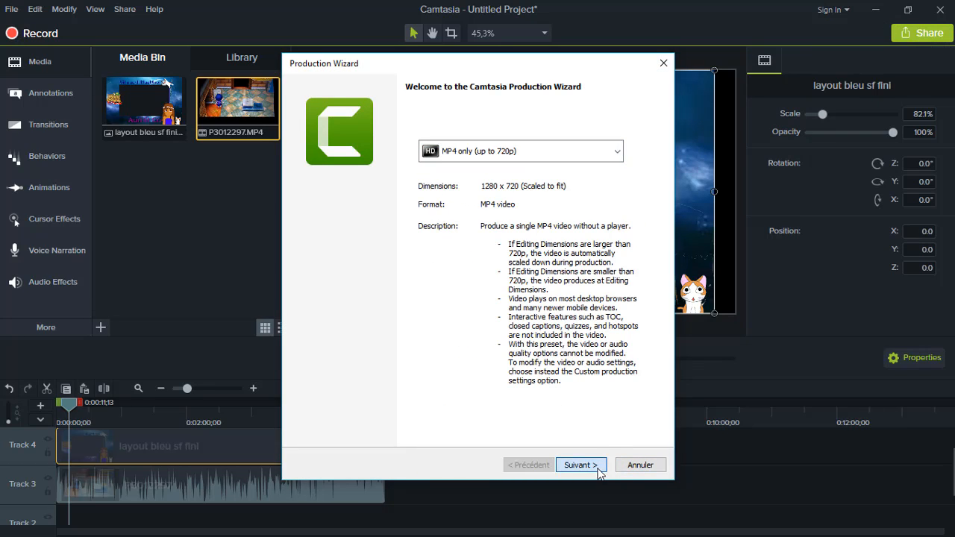
left_click(590, 464)
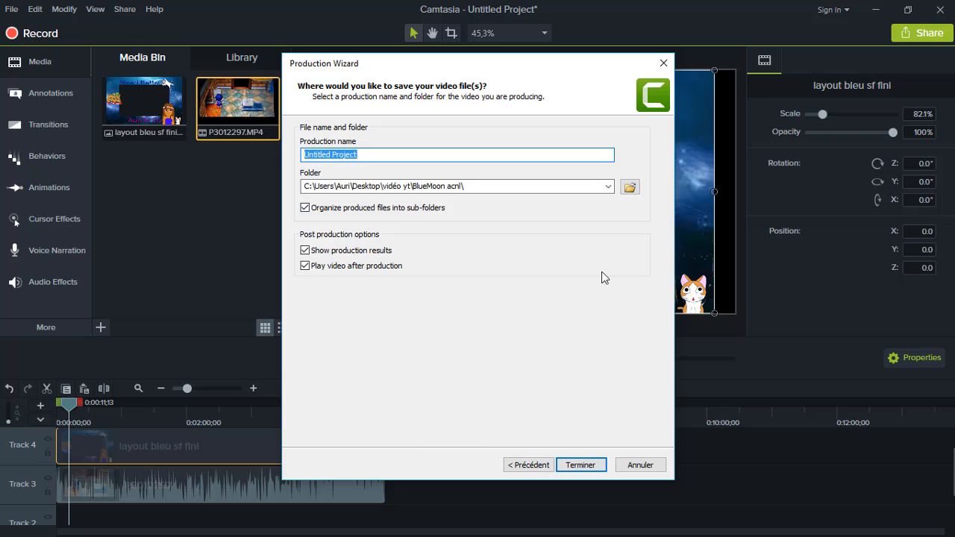
left_click(664, 64)
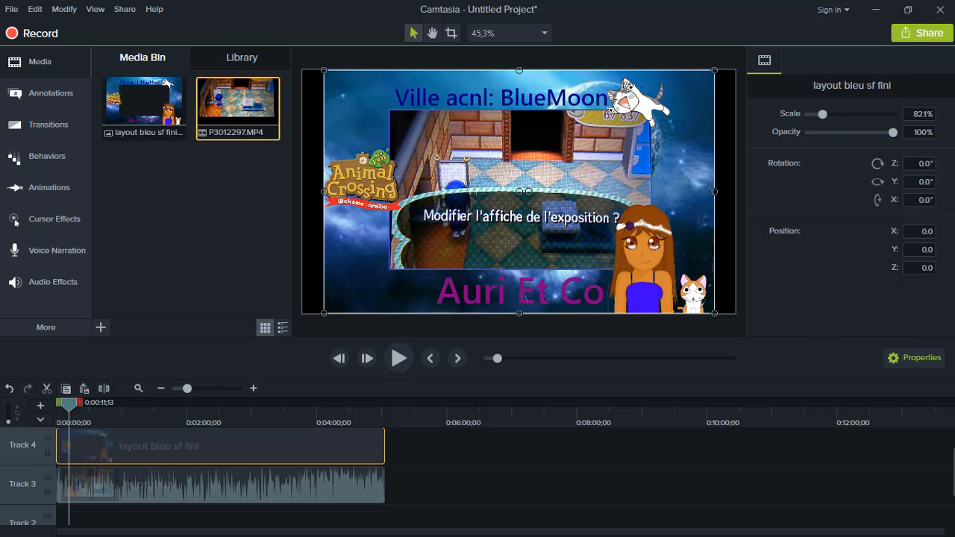
key("super")
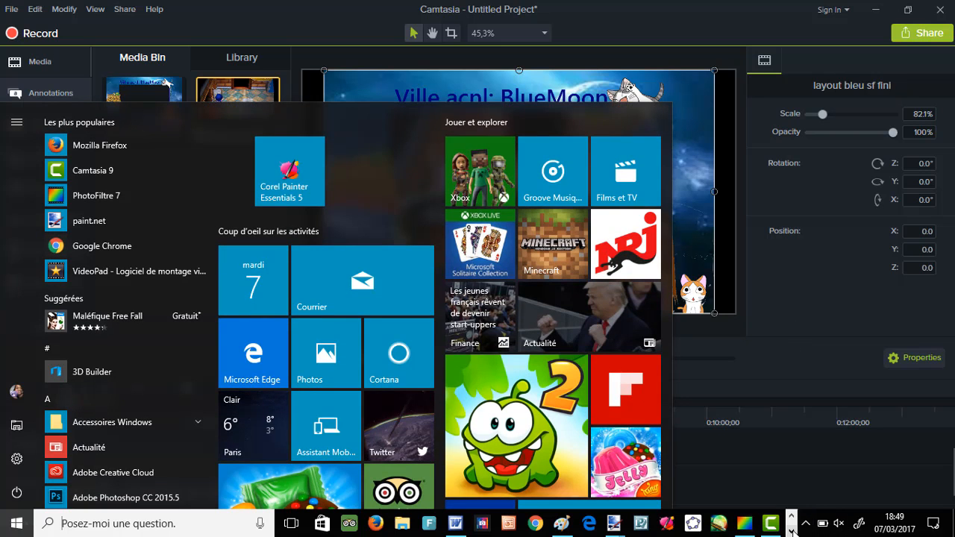
left_click(792, 532)
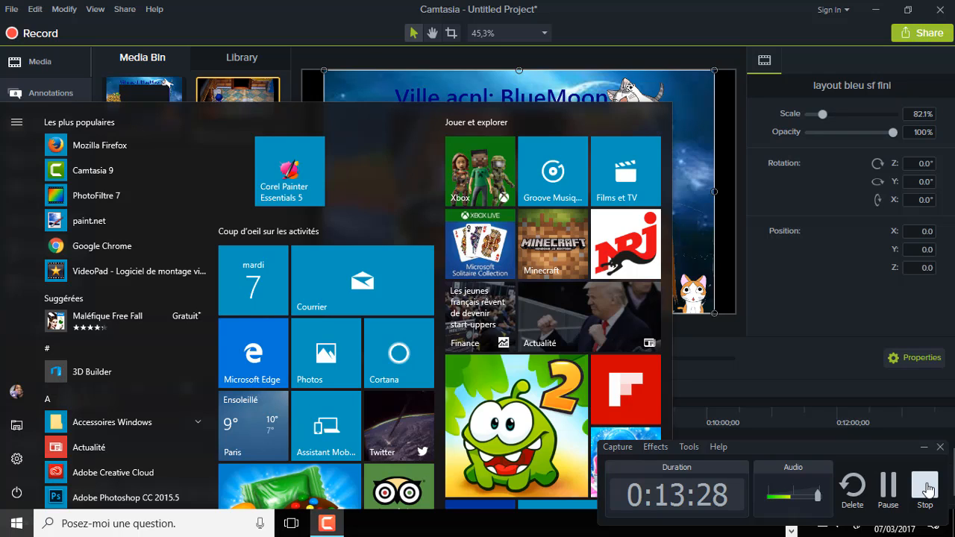
left_click(875, 428)
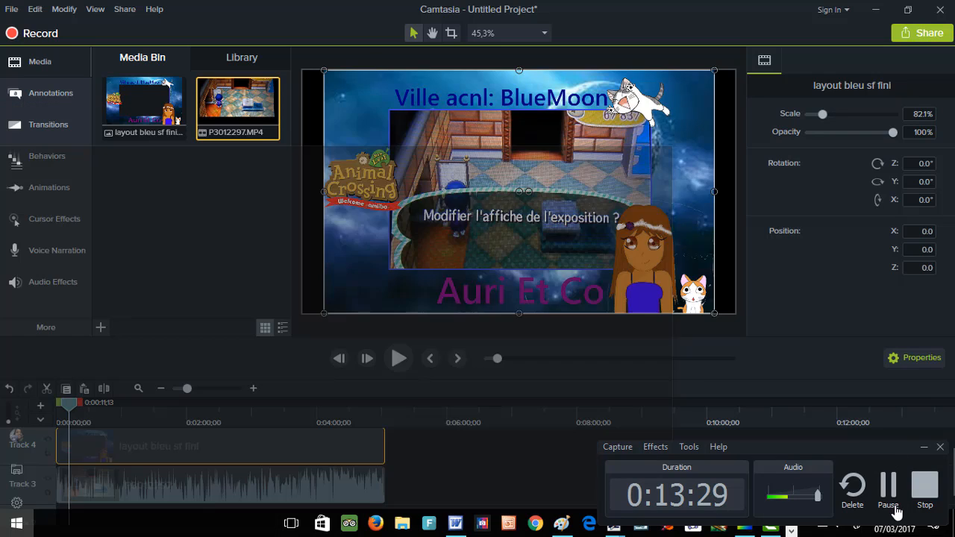